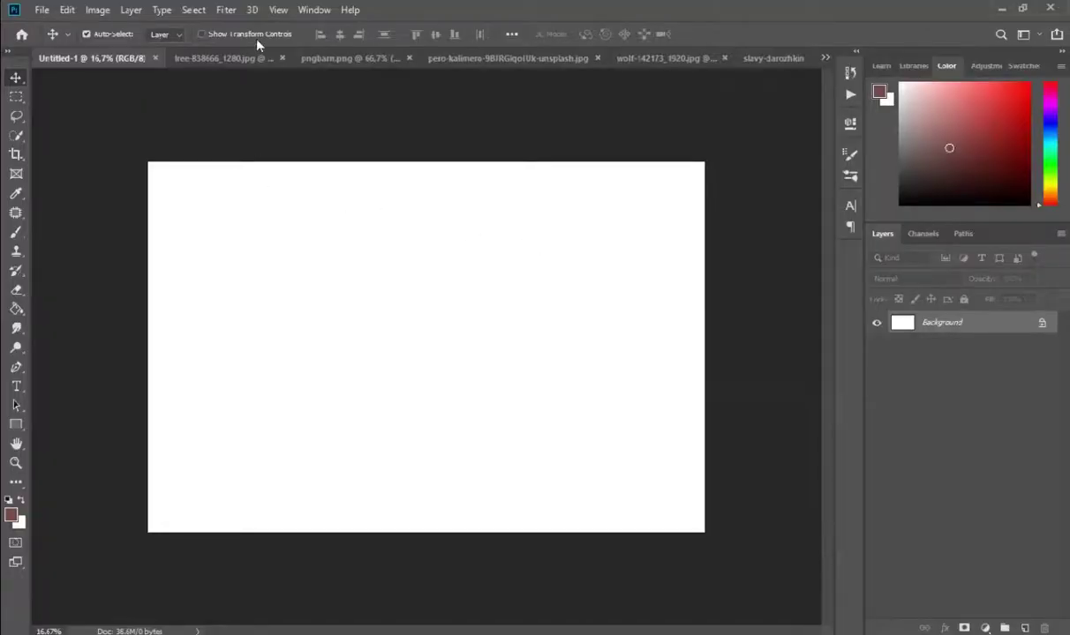
In the tree photo, select the stormy sky and mask out the field below it.
{"action": "left_click", "coordinate": [212, 58]}
{"action": "left_click", "coordinate": [15, 96]}
{"action": "left_click_drag", "start_coordinate": [104, 133], "coordinate": [764, 342]}
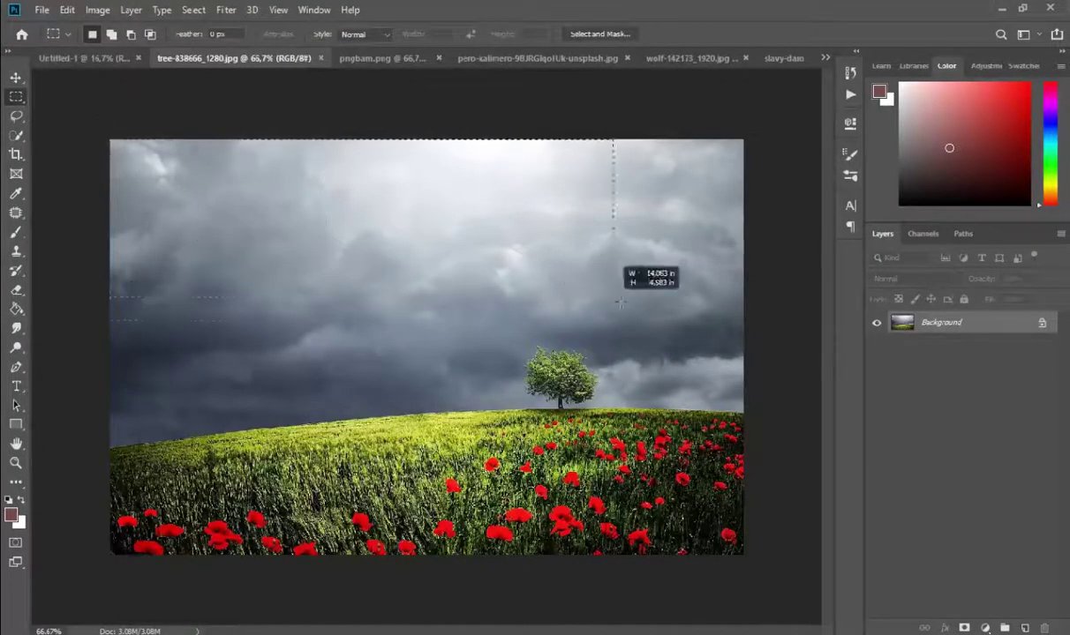
{"action": "left_click", "coordinate": [963, 629]}
Move the masked sky into Untitled-1 and scale it to the canvas width.
{"action": "key", "text": "v"}
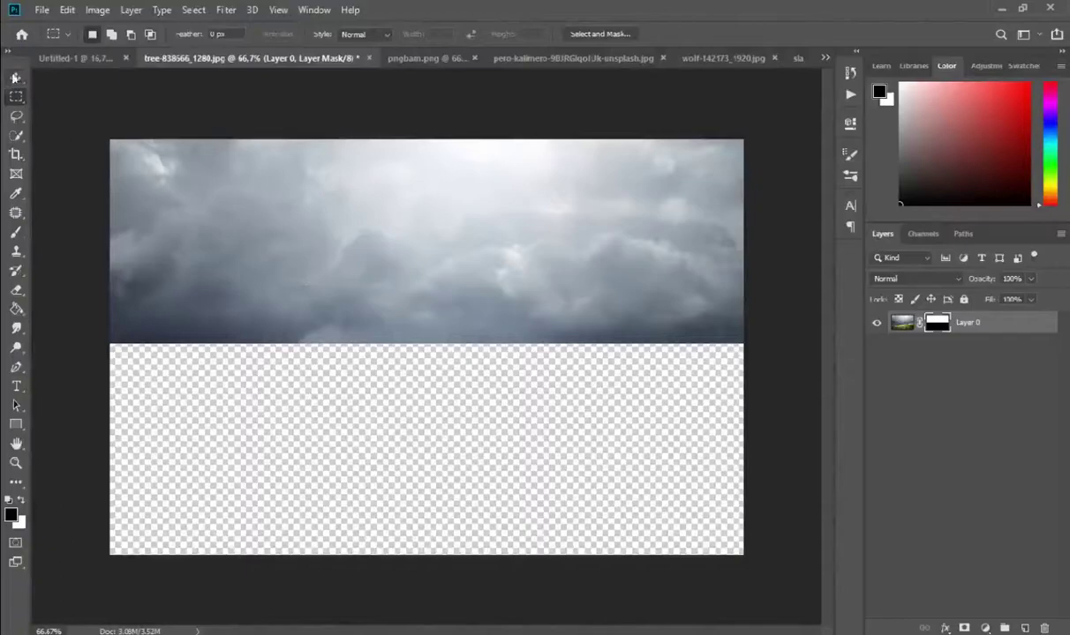
{"action": "mouse_move", "coordinate": [379, 222]}
{"action": "left_mouse_down"}
{"action": "mouse_move", "coordinate": [62, 66]}
{"action": "mouse_move", "coordinate": [294, 230]}
{"action": "left_mouse_up"}
{"action": "key", "text": "ctrl+t"}
{"action": "mouse_move", "coordinate": [294, 230]}
{"action": "left_mouse_down"}
{"action": "mouse_move", "coordinate": [524, 338]}
{"action": "mouse_move", "coordinate": [783, 414]}
{"action": "left_mouse_up"}
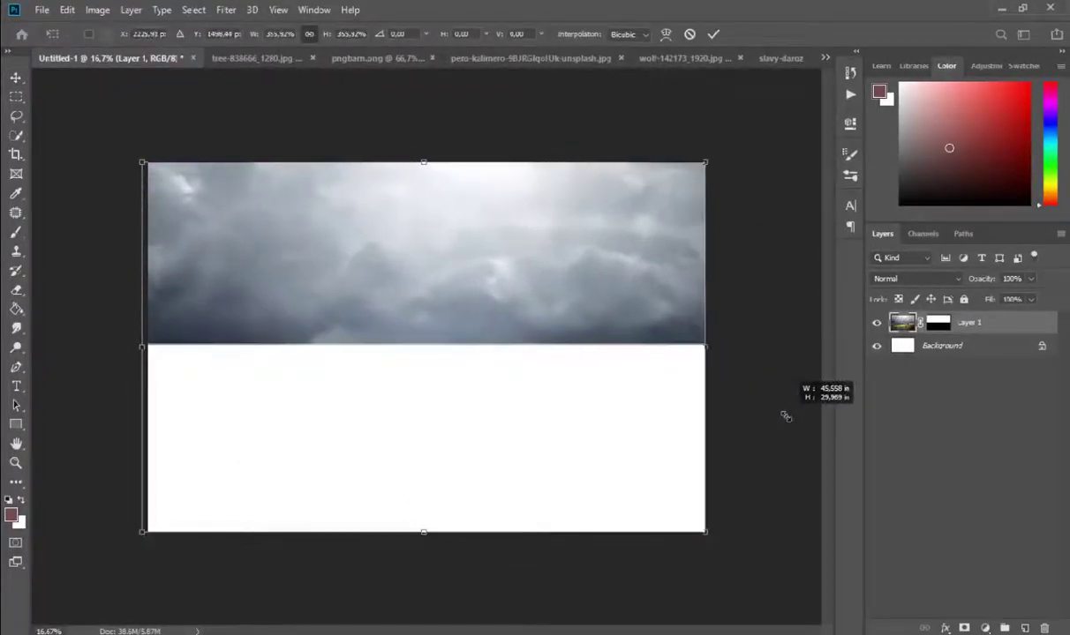
{"action": "key", "text": "Return"}
Bring the sea-of-clouds photo into Untitled-1 and stretch it to fill the canvas.
{"action": "left_click", "coordinate": [529, 57]}
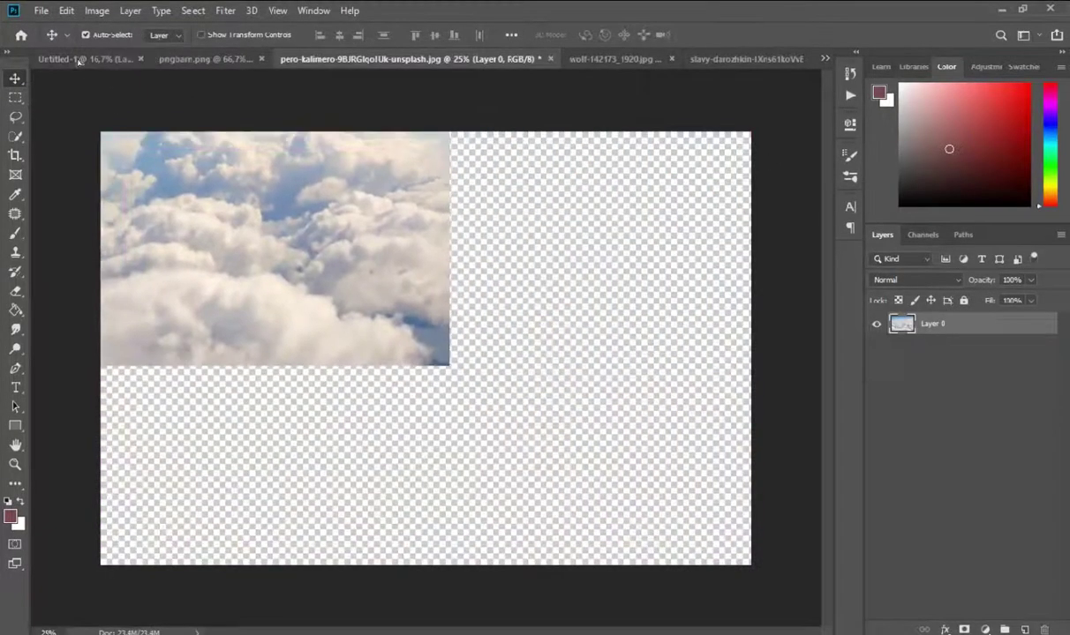
{"action": "mouse_move", "coordinate": [264, 247]}
{"action": "left_mouse_down"}
{"action": "mouse_move", "coordinate": [106, 57]}
{"action": "mouse_move", "coordinate": [373, 349]}
{"action": "mouse_move", "coordinate": [353, 341]}
{"action": "left_mouse_up"}
{"action": "key", "text": "ctrl+t"}
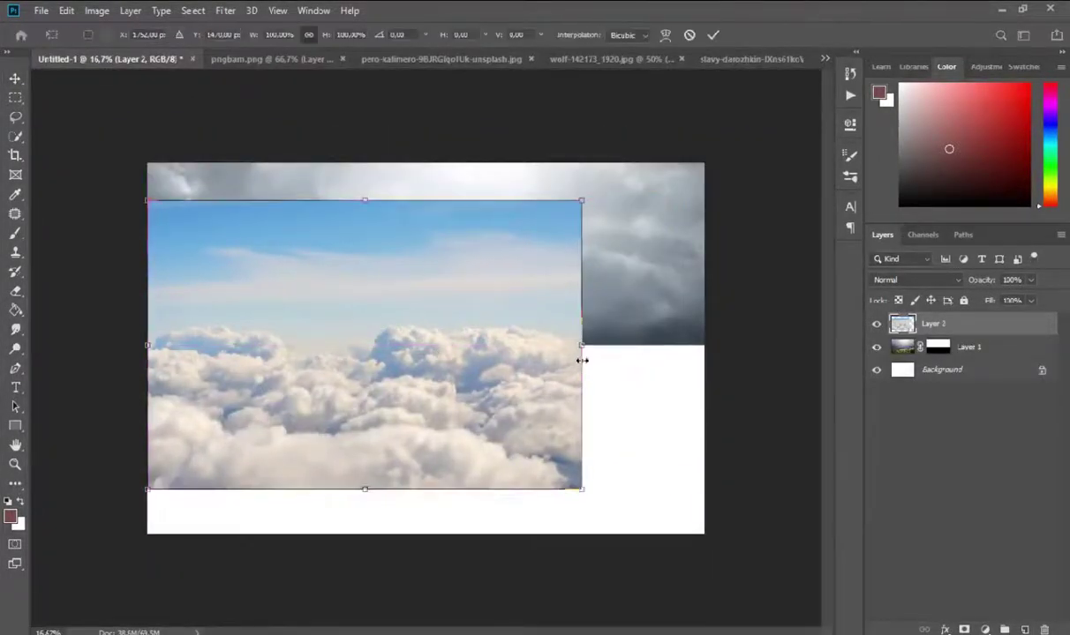
{"action": "mouse_move", "coordinate": [583, 358]}
{"action": "left_mouse_down"}
{"action": "mouse_move", "coordinate": [699, 346]}
{"action": "mouse_move", "coordinate": [706, 353]}
{"action": "mouse_move", "coordinate": [675, 389]}
{"action": "left_mouse_up"}
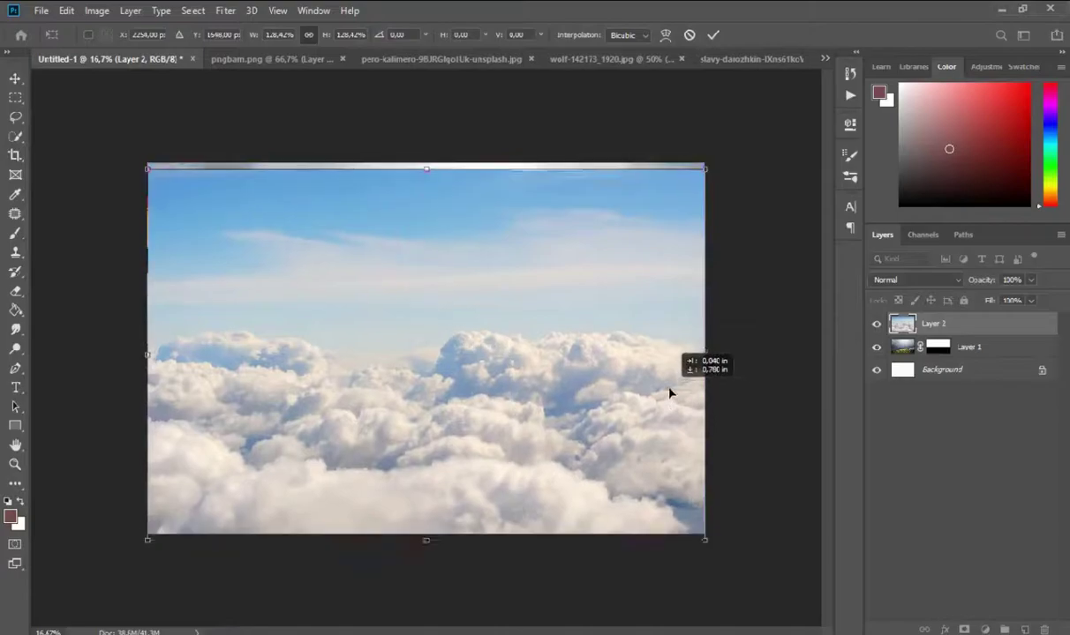
{"action": "key", "text": "Return"}
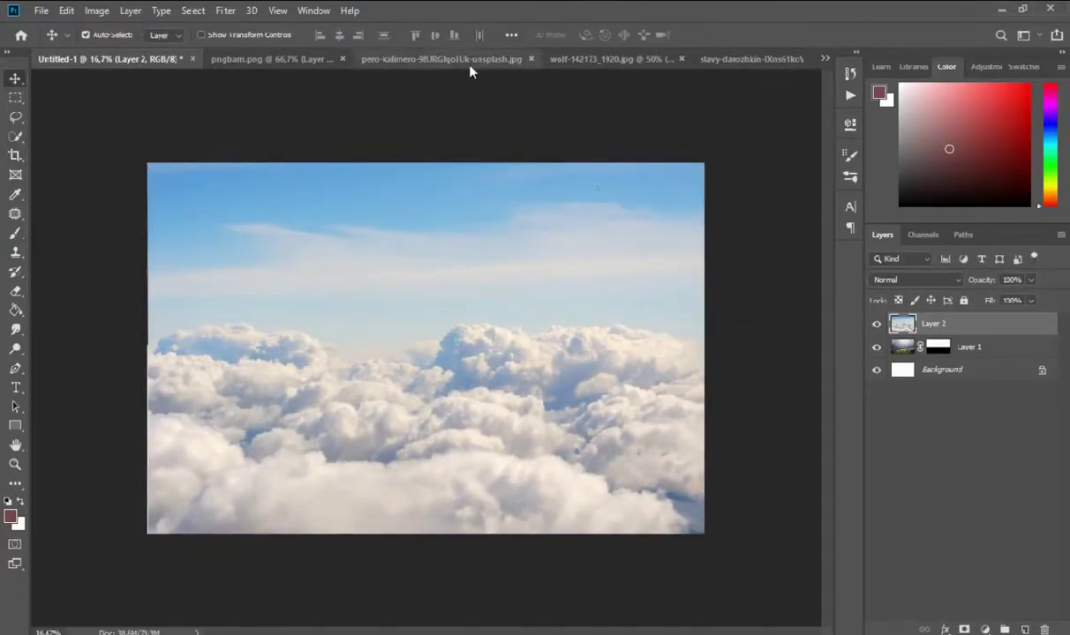
Close the clouds photo without saving and duplicate the clouds layer as Layer 2 copy.
{"action": "left_click", "coordinate": [429, 62]}
{"action": "left_click", "coordinate": [547, 59]}
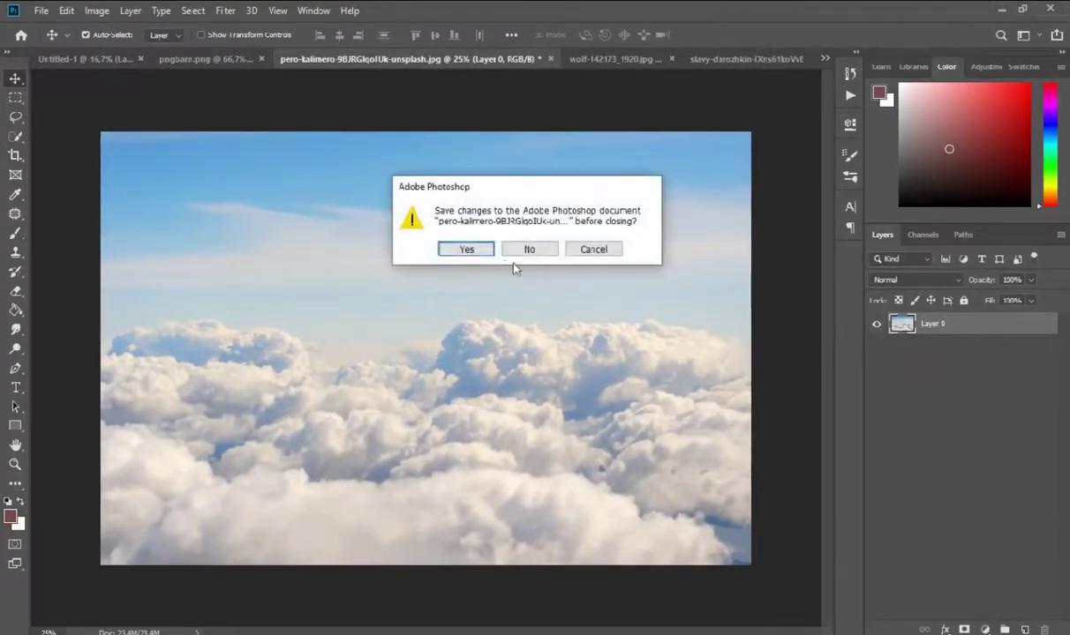
{"action": "left_click", "coordinate": [528, 249]}
{"action": "left_click", "coordinate": [117, 59]}
{"action": "key", "text": "ctrl+j"}
{"action": "key", "text": "ctrl+t"}
Rotate Layer 2 copy about 57° and shift it left and down.
{"action": "left_click_drag", "start_coordinate": [618, 132], "coordinate": [697, 379]}
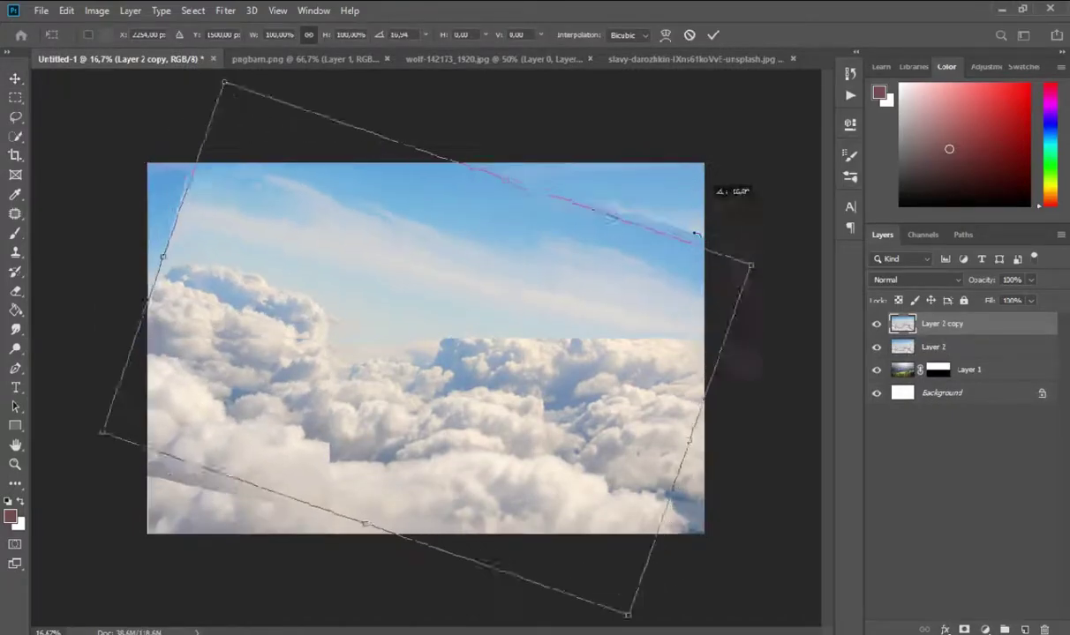
{"action": "left_click_drag", "start_coordinate": [541, 416], "coordinate": [427, 450]}
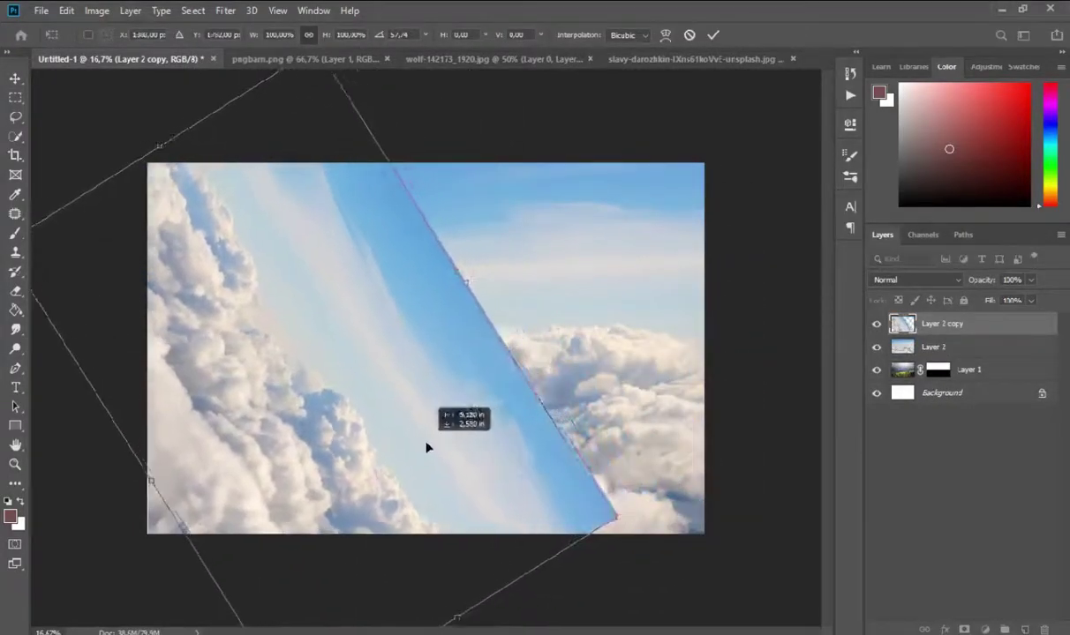
{"action": "left_click_drag", "start_coordinate": [614, 521], "coordinate": [520, 429]}
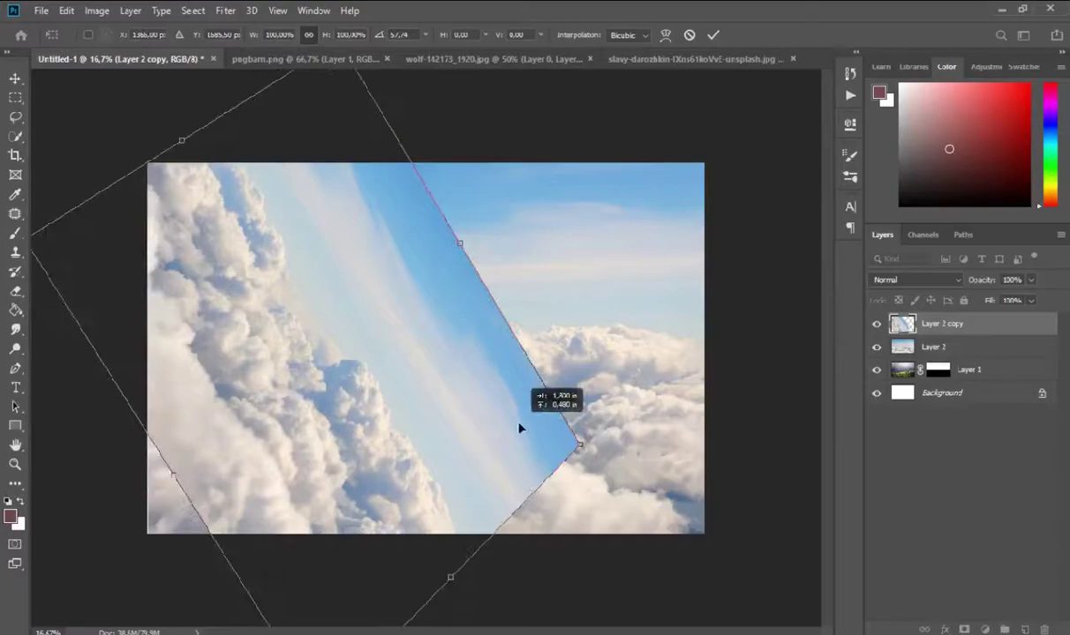
{"action": "key", "text": "ctrl+minus"}
Skew Layer 2 copy's corners into a diagonal cloud band and commit the transform.
{"action": "left_click_drag", "start_coordinate": [235, 455], "coordinate": [221, 471]}
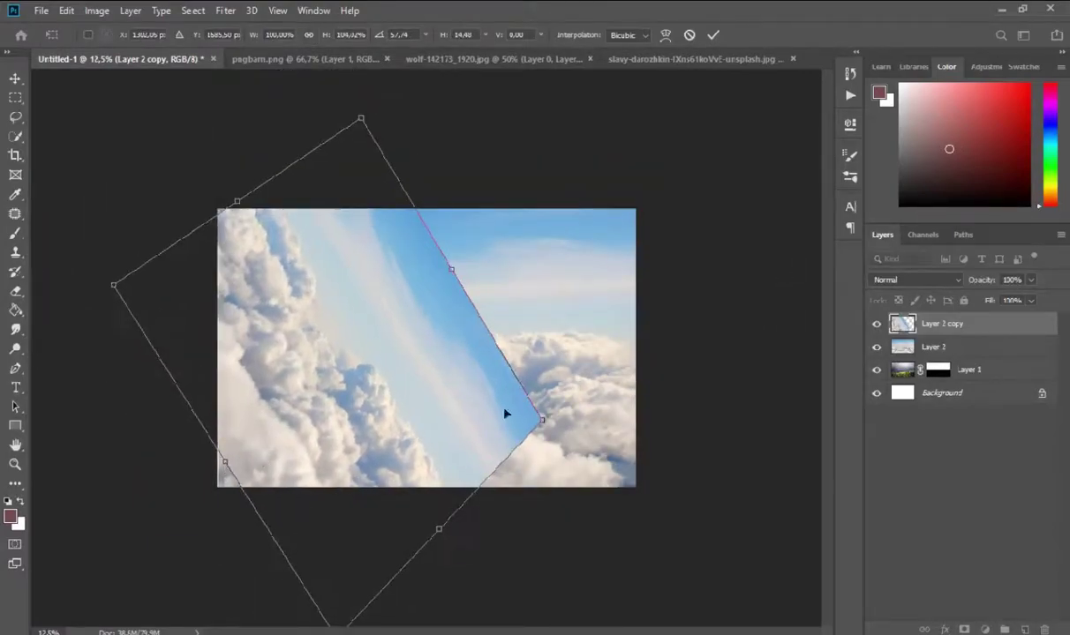
{"action": "left_click_drag", "start_coordinate": [542, 420], "coordinate": [563, 433]}
{"action": "left_click_drag", "start_coordinate": [220, 471], "coordinate": [210, 473]}
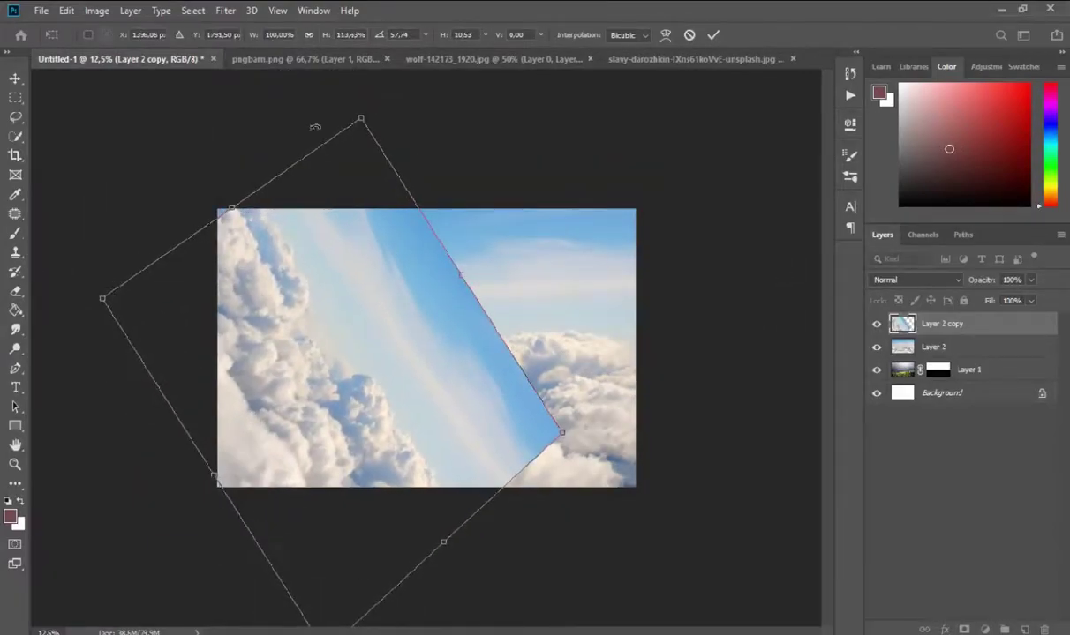
{"action": "left_click_drag", "start_coordinate": [361, 117], "coordinate": [370, 148]}
{"action": "left_click_drag", "start_coordinate": [337, 251], "coordinate": [485, 396]}
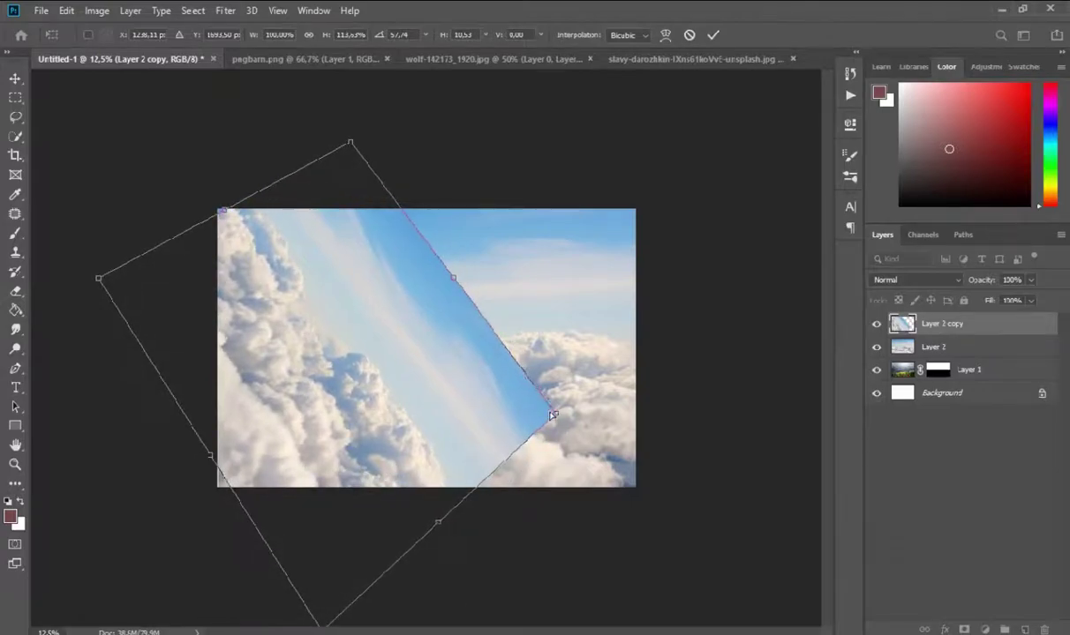
{"action": "key", "text": "ctrl+minus"}
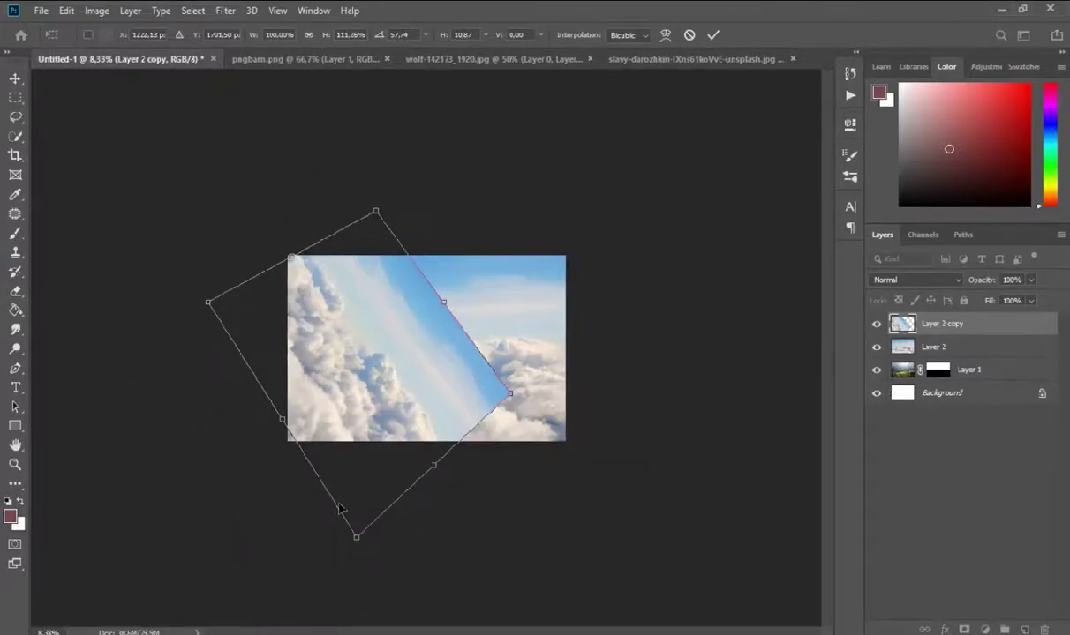
{"action": "left_click_drag", "start_coordinate": [357, 533], "coordinate": [375, 549]}
{"action": "key", "text": "Return"}
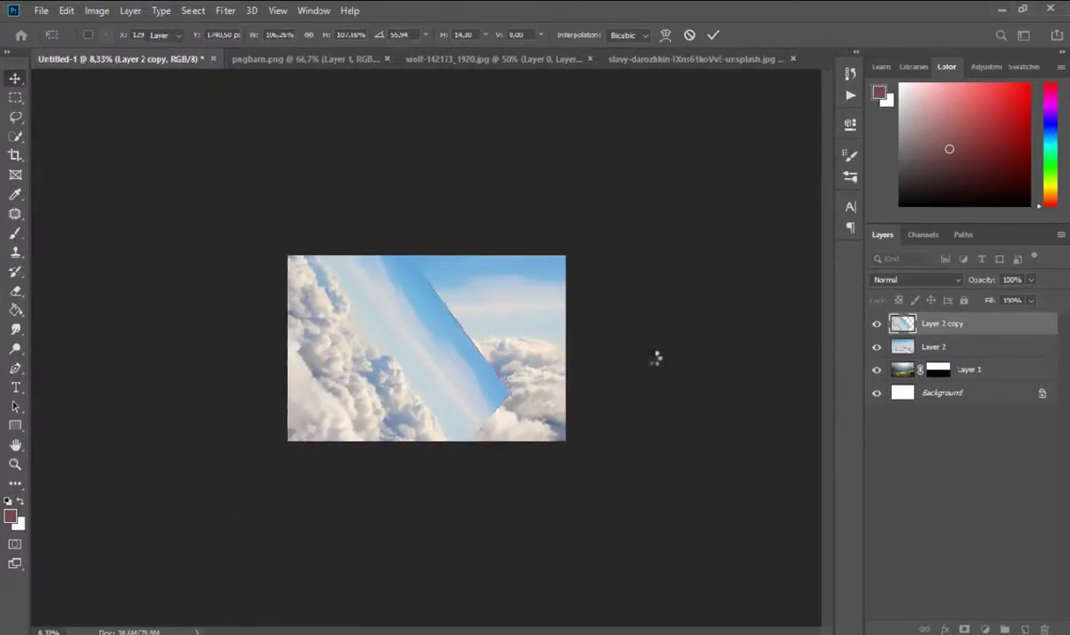
{"action": "key", "text": "ctrl+plus"}
Mask Layer 2 copy and paint black to hide the diagonal blue strip.
{"action": "left_click", "coordinate": [964, 630]}
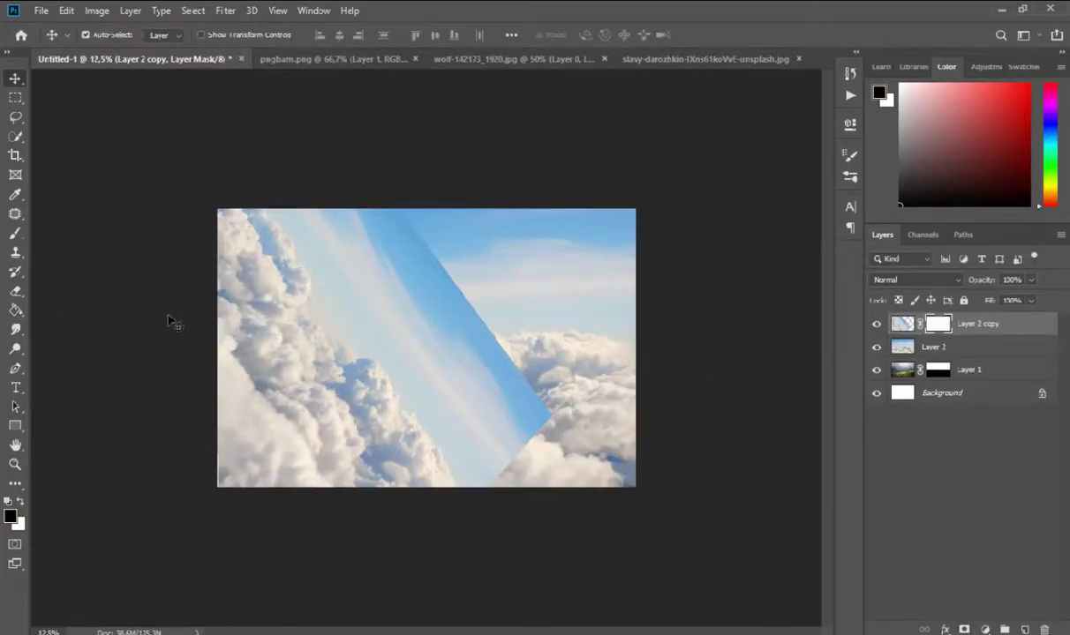
{"action": "key", "text": "b"}
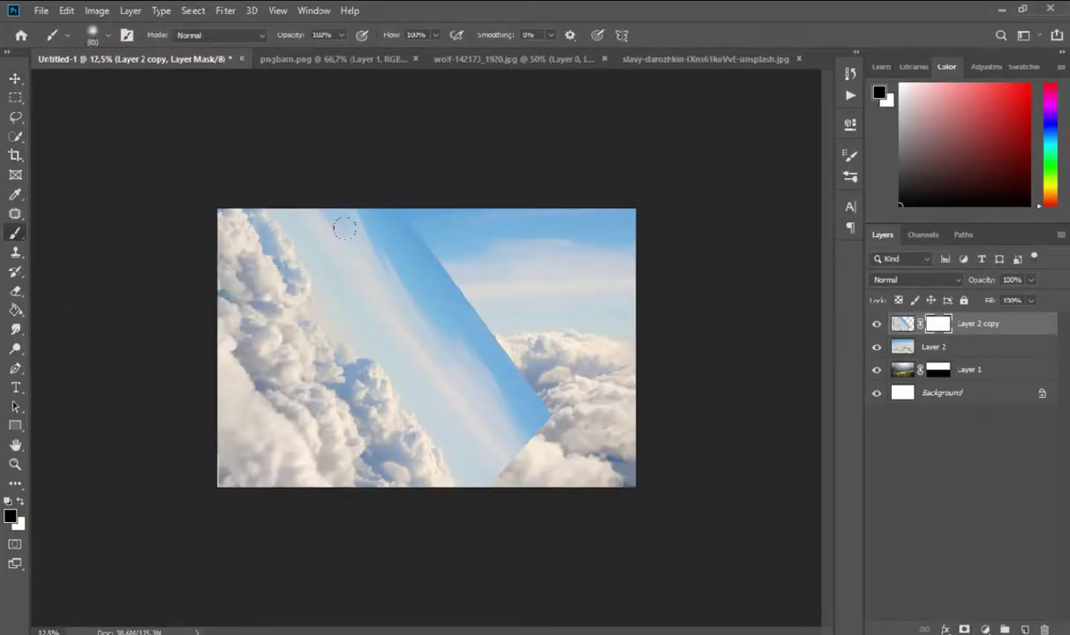
{"action": "mouse_move", "coordinate": [344, 229]}
{"action": "left_mouse_down"}
{"action": "mouse_move", "coordinate": [392, 287]}
{"action": "mouse_move", "coordinate": [453, 481]}
{"action": "left_mouse_up"}
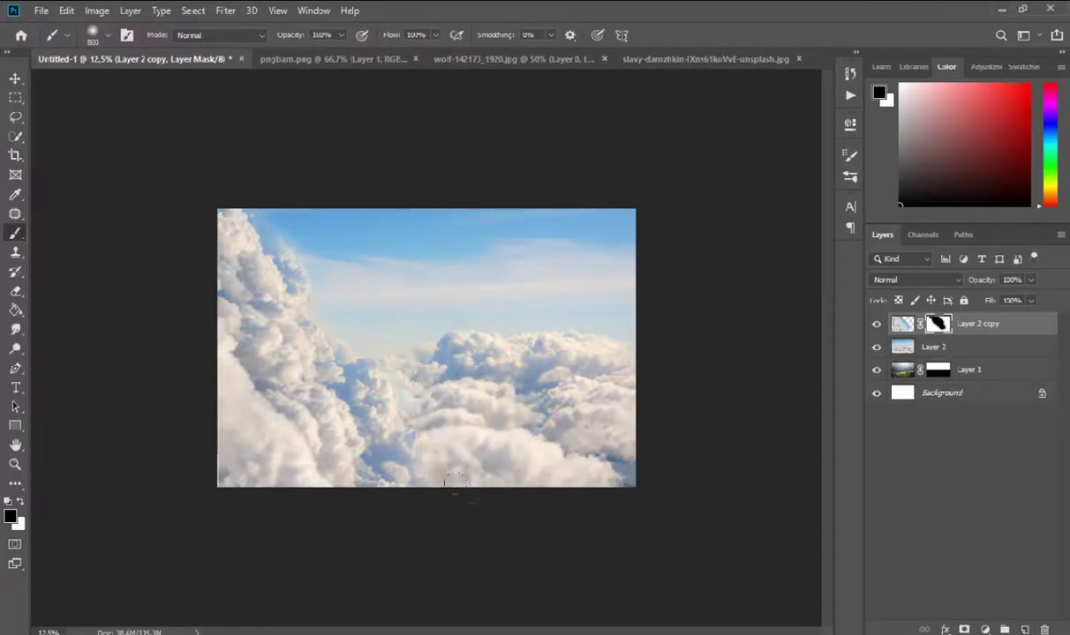
{"action": "left_click_drag", "start_coordinate": [283, 183], "coordinate": [408, 519]}
{"action": "left_click_drag", "start_coordinate": [384, 465], "coordinate": [375, 383]}
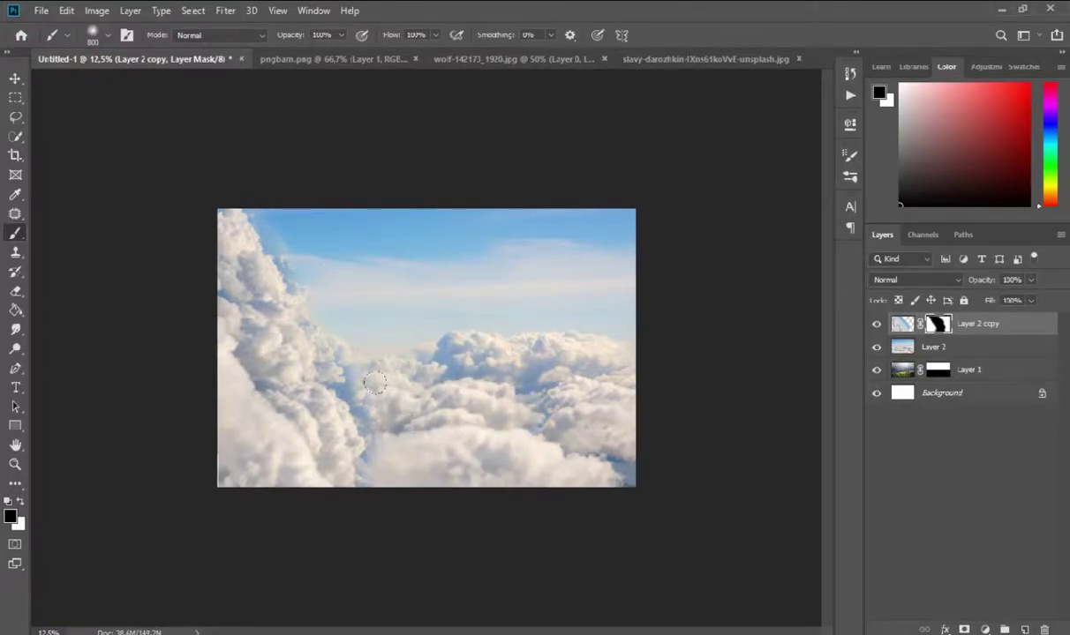
{"action": "left_click_drag", "start_coordinate": [408, 436], "coordinate": [340, 371]}
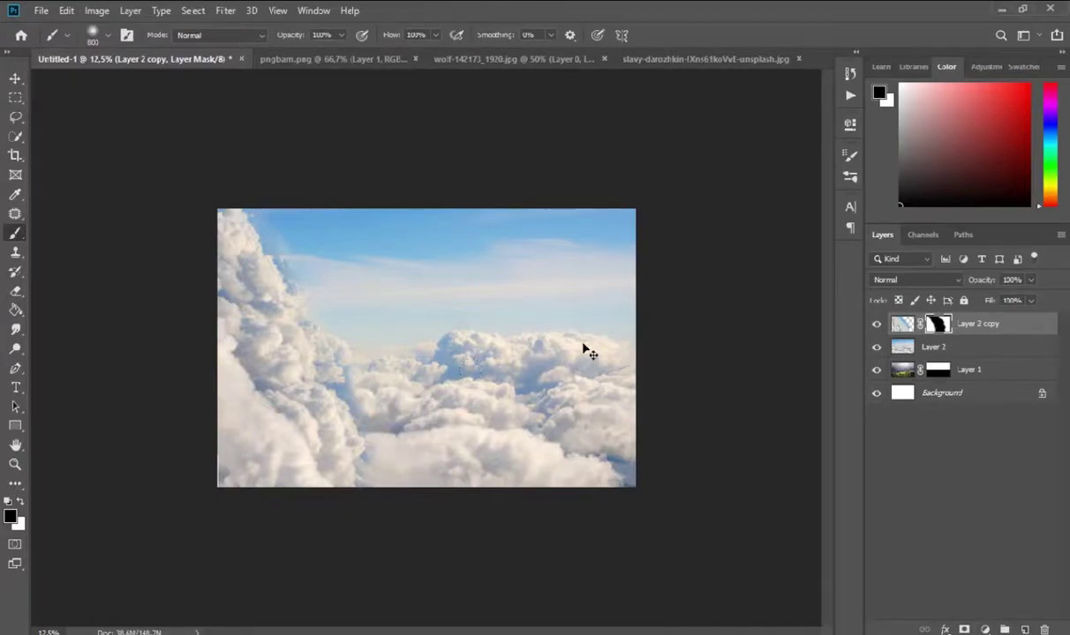
Give Layer 2 copy's clouds Hue -43, Saturation -56 and slightly higher lightness.
{"action": "left_click", "coordinate": [907, 324]}
{"action": "key", "text": "ctrl+u"}
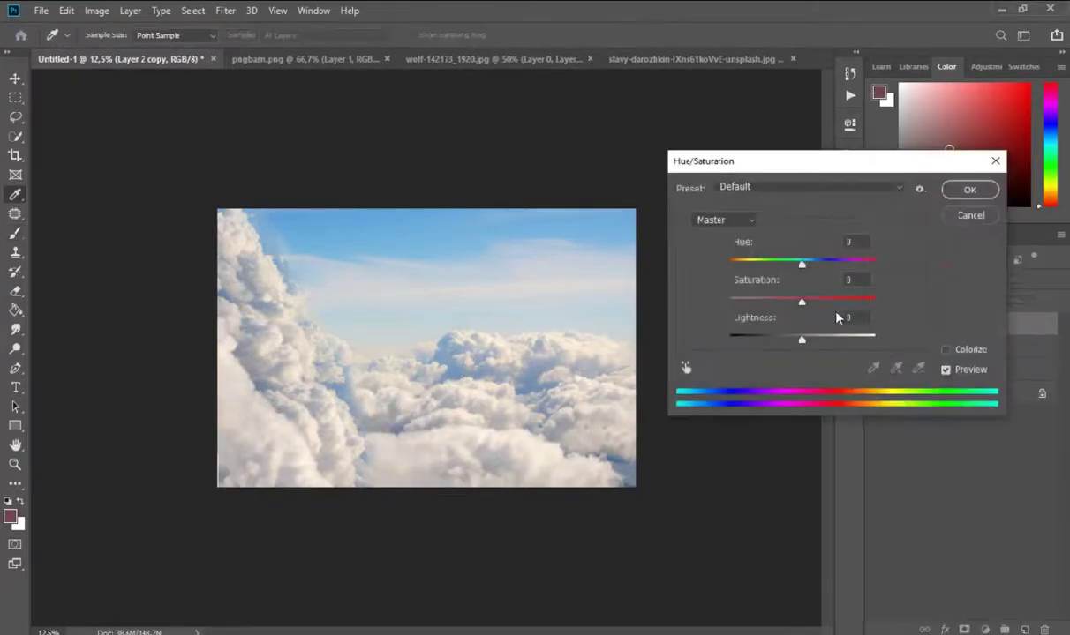
{"action": "left_click_drag", "start_coordinate": [801, 299], "coordinate": [765, 303]}
{"action": "left_click_drag", "start_coordinate": [802, 264], "coordinate": [770, 264]}
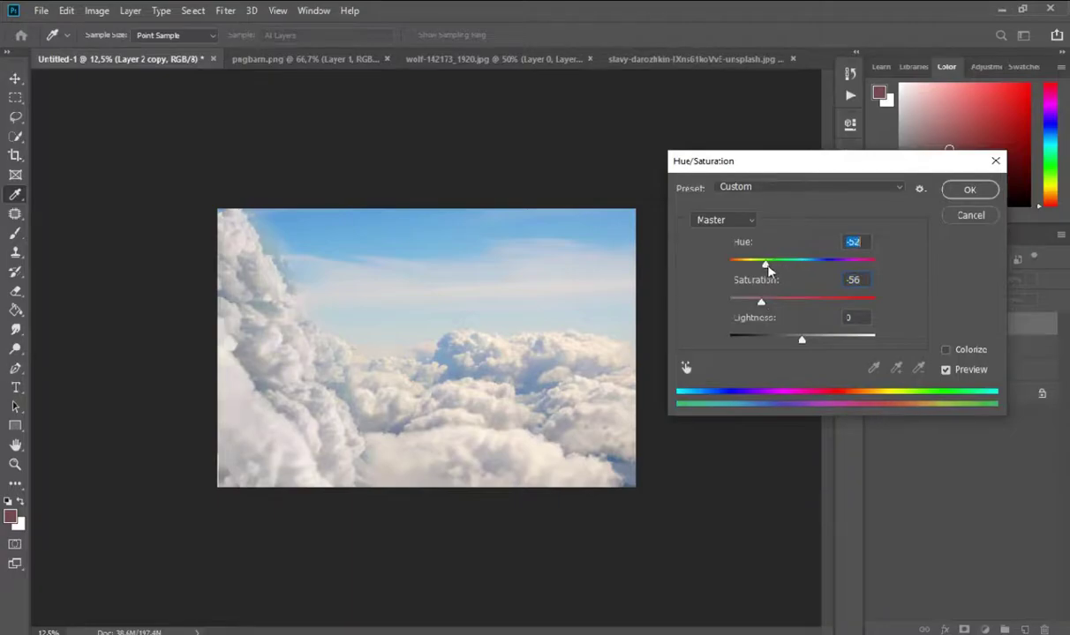
{"action": "left_click_drag", "start_coordinate": [801, 339], "coordinate": [811, 351]}
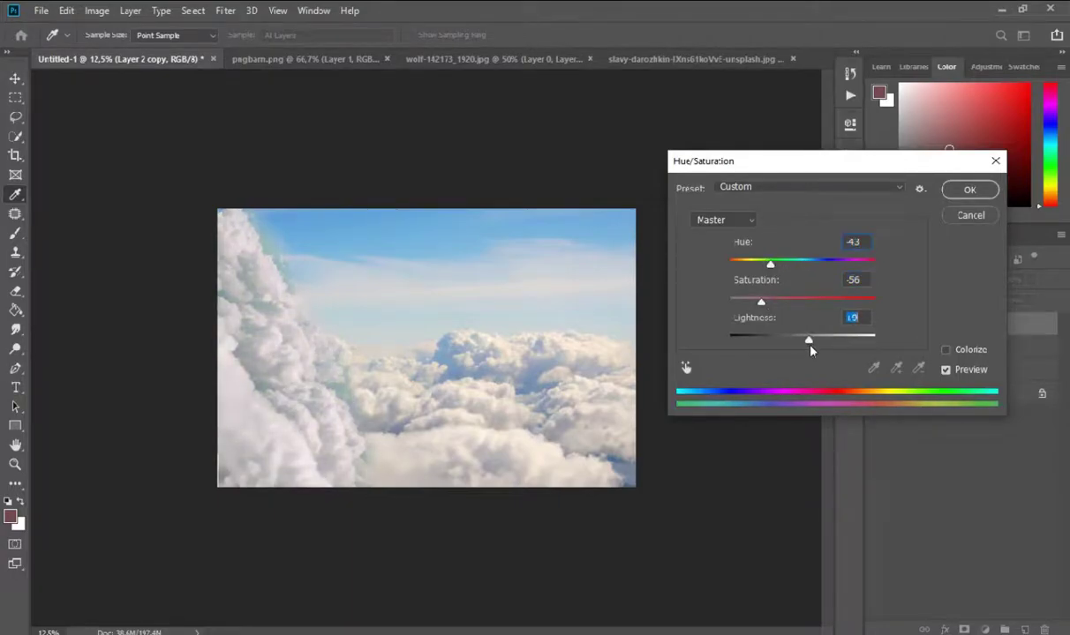
{"action": "left_click", "coordinate": [969, 189]}
{"action": "key", "text": "b"}
{"action": "left_click", "coordinate": [902, 347]}
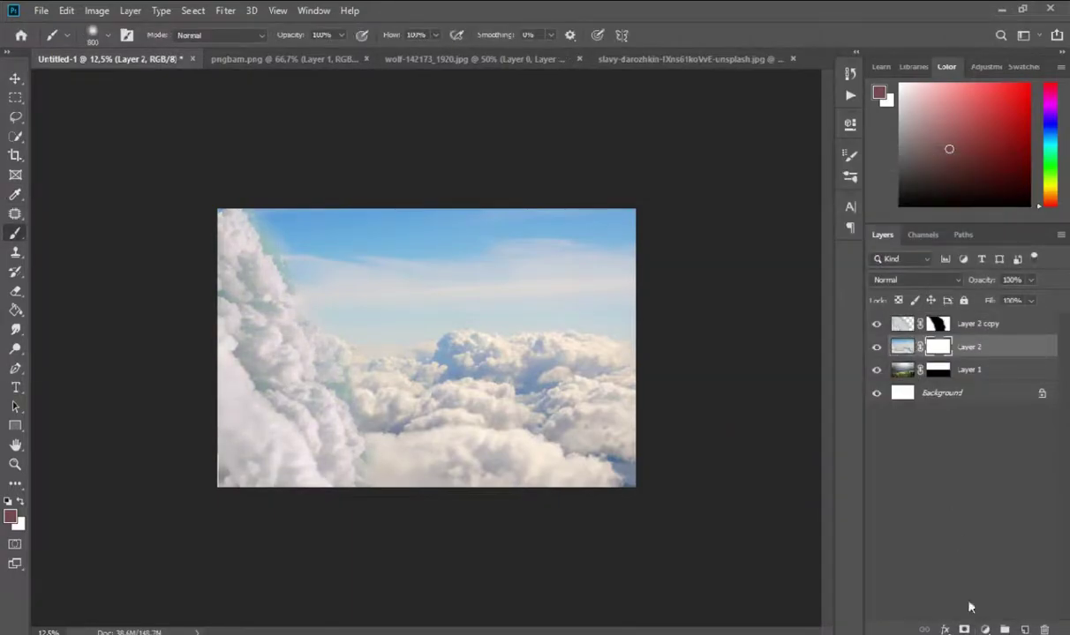
Add a mask to Layer 2 and paint black to reveal the stormy sky along the top.
{"action": "left_click", "coordinate": [937, 347]}
{"action": "key", "text": "d"}
{"action": "mouse_move", "coordinate": [406, 221]}
{"action": "left_mouse_down"}
{"action": "mouse_move", "coordinate": [610, 213]}
{"action": "mouse_move", "coordinate": [360, 292]}
{"action": "mouse_move", "coordinate": [266, 209]}
{"action": "left_mouse_up"}
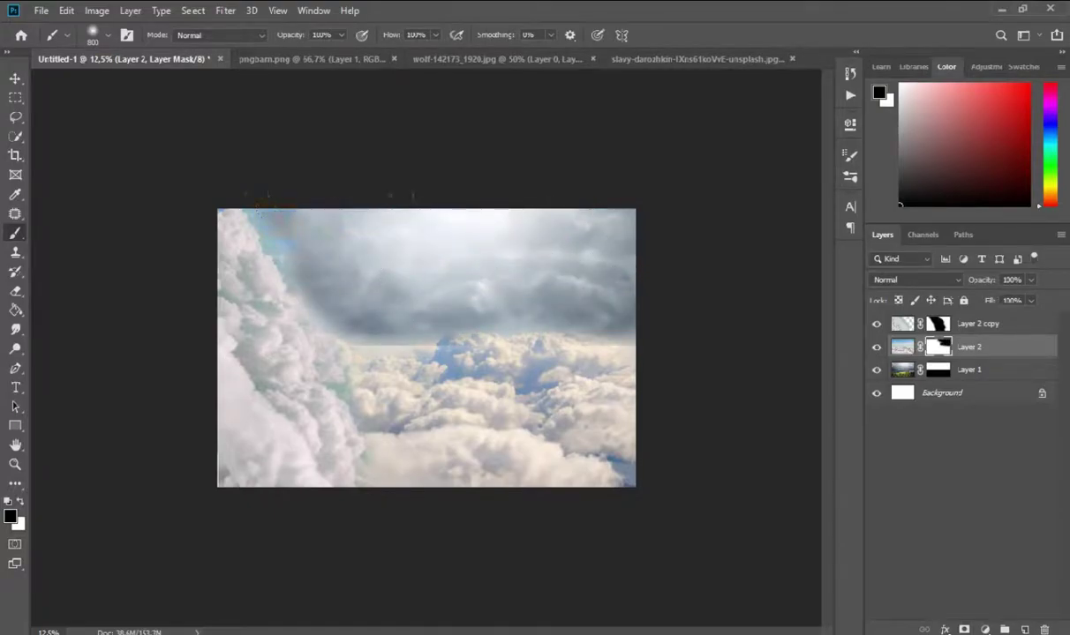
Paint white on Layer 1's mask to blend the sky softly into the horizon clouds.
{"action": "left_click", "coordinate": [938, 370]}
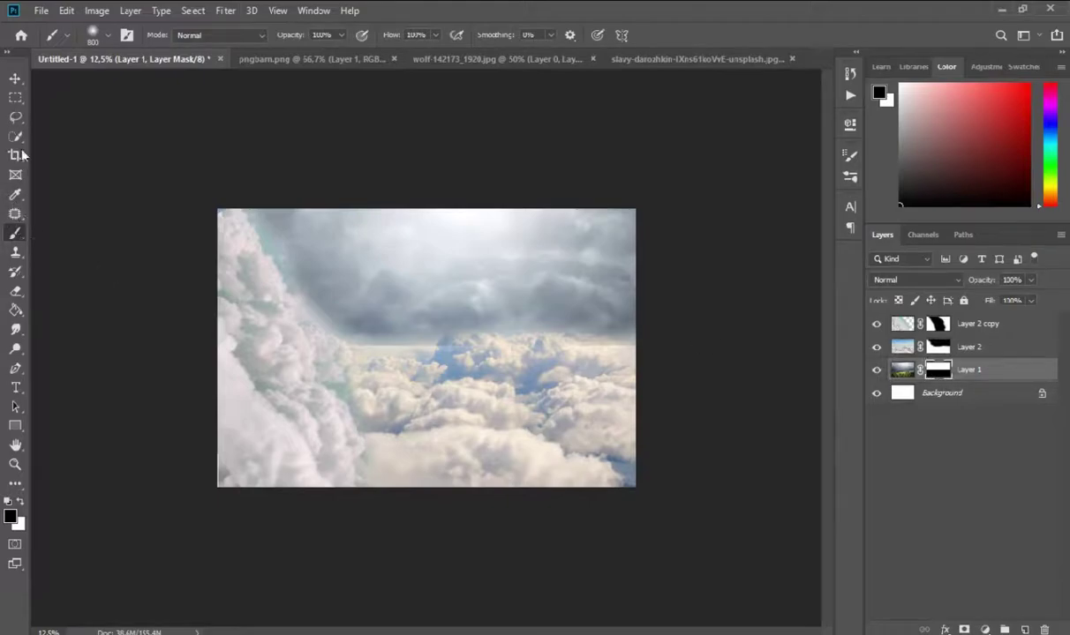
{"action": "left_click", "coordinate": [900, 369]}
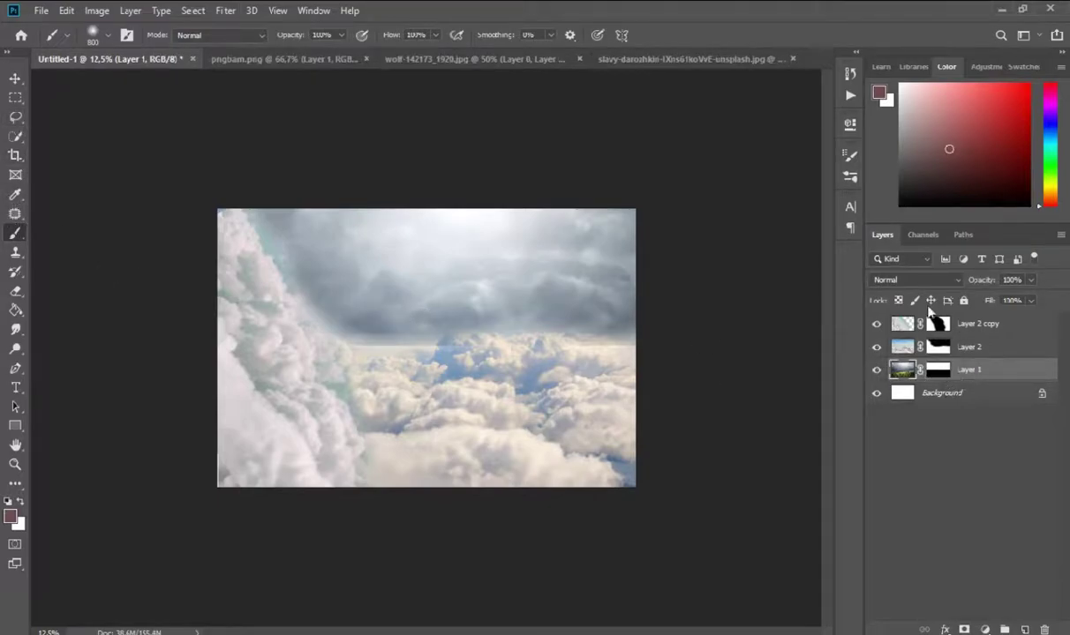
{"action": "left_click", "coordinate": [937, 370]}
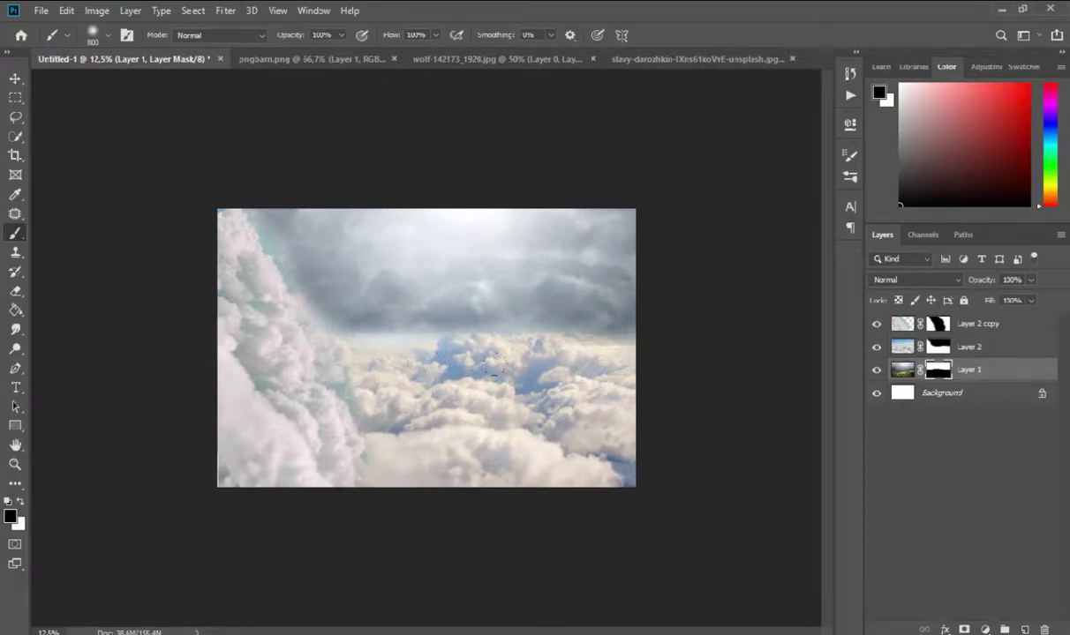
{"action": "key", "text": "x"}
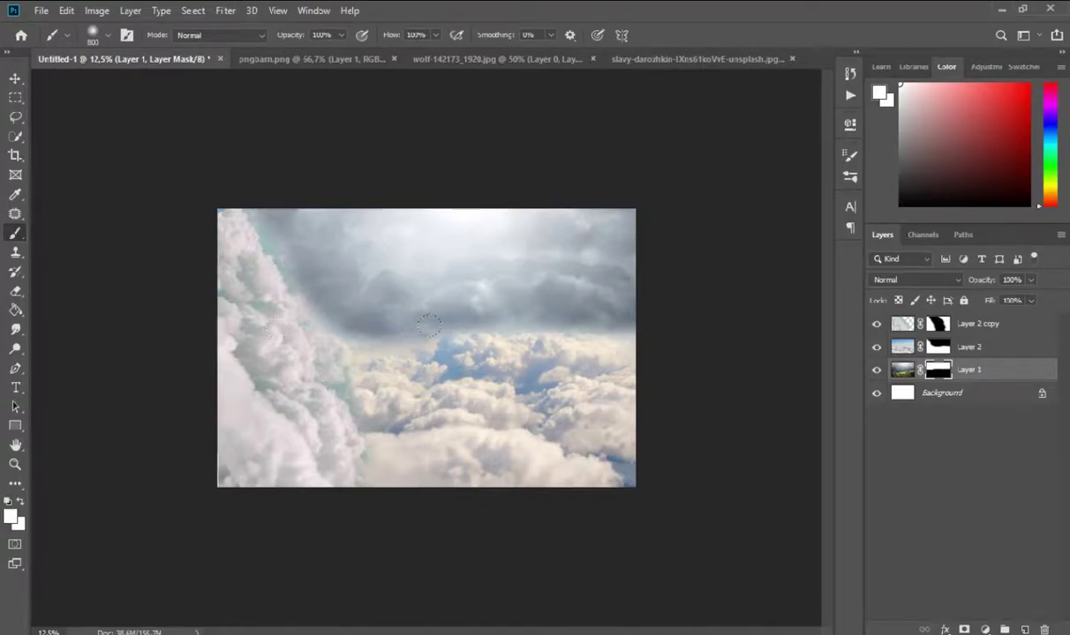
{"action": "left_click_drag", "start_coordinate": [428, 325], "coordinate": [646, 321]}
Shift Layer 2's clouds slightly down and to the right.
{"action": "key", "text": "x"}
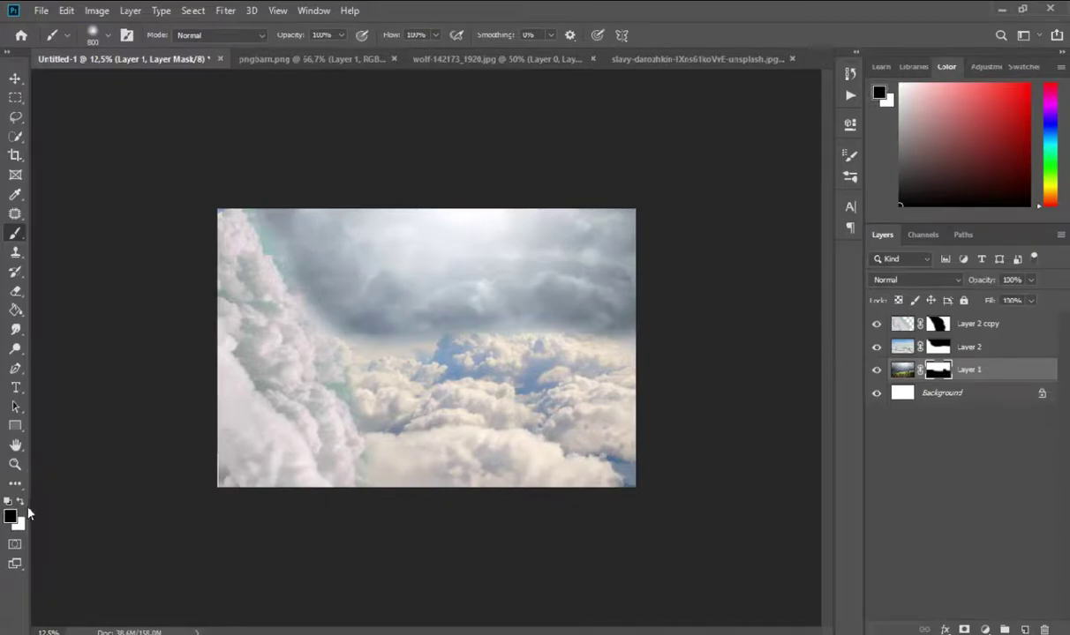
{"action": "key", "text": "x"}
{"action": "left_click", "coordinate": [969, 347]}
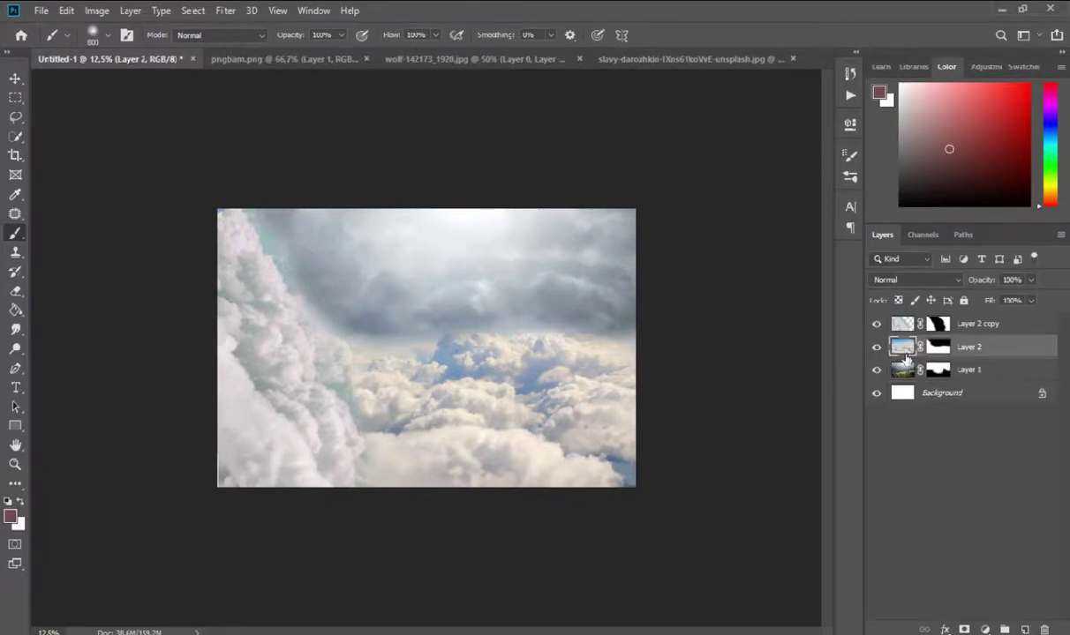
{"action": "key", "text": "ctrl+t"}
{"action": "left_click_drag", "start_coordinate": [497, 399], "coordinate": [509, 418]}
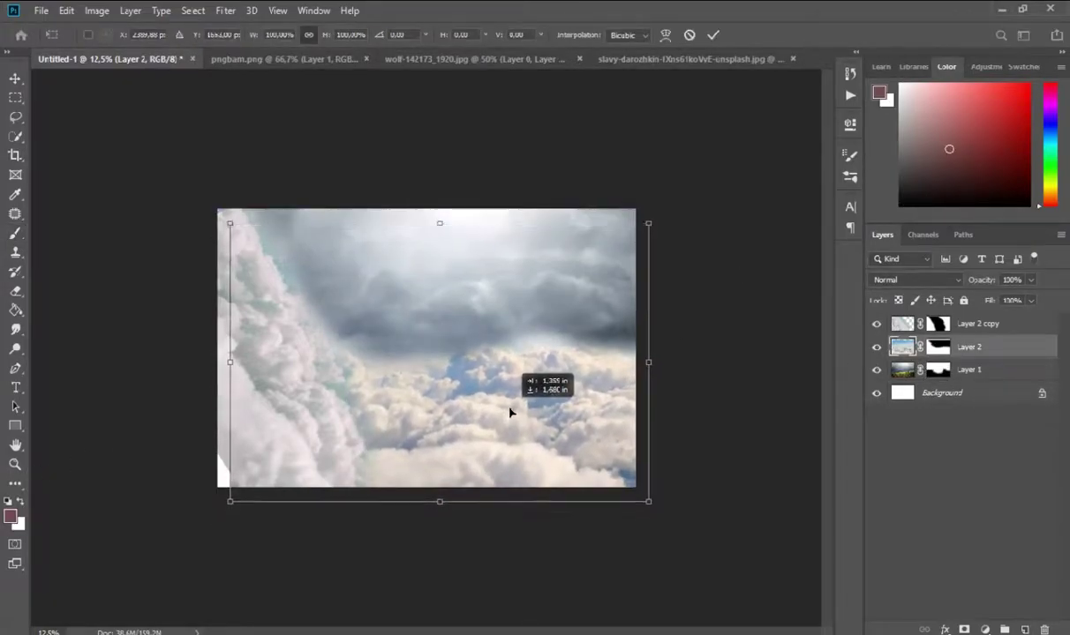
{"action": "key", "text": "Return"}
Paint black on Layer 2's mask to blend darker clouds through the centre.
{"action": "key", "text": "b"}
{"action": "double_click", "coordinate": [937, 347]}
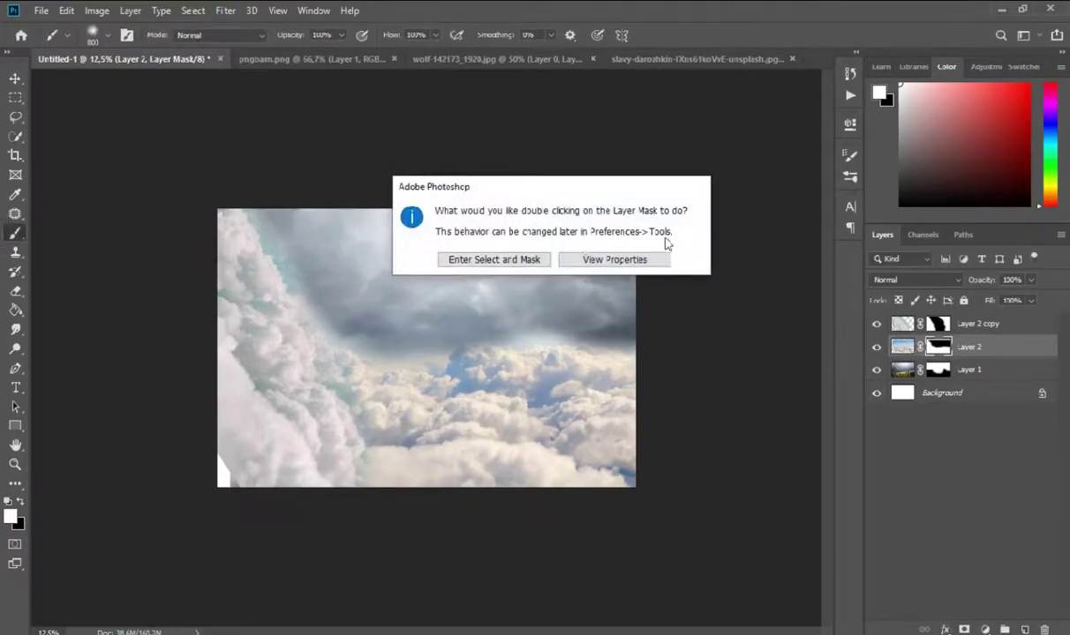
{"action": "left_click", "coordinate": [494, 259]}
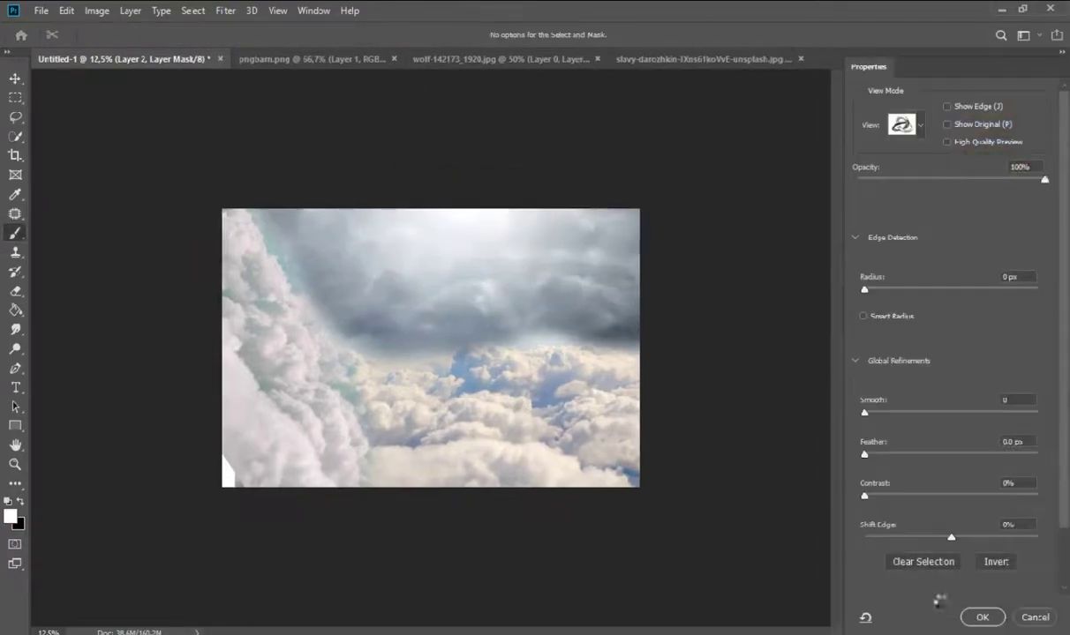
{"action": "key", "text": "Escape"}
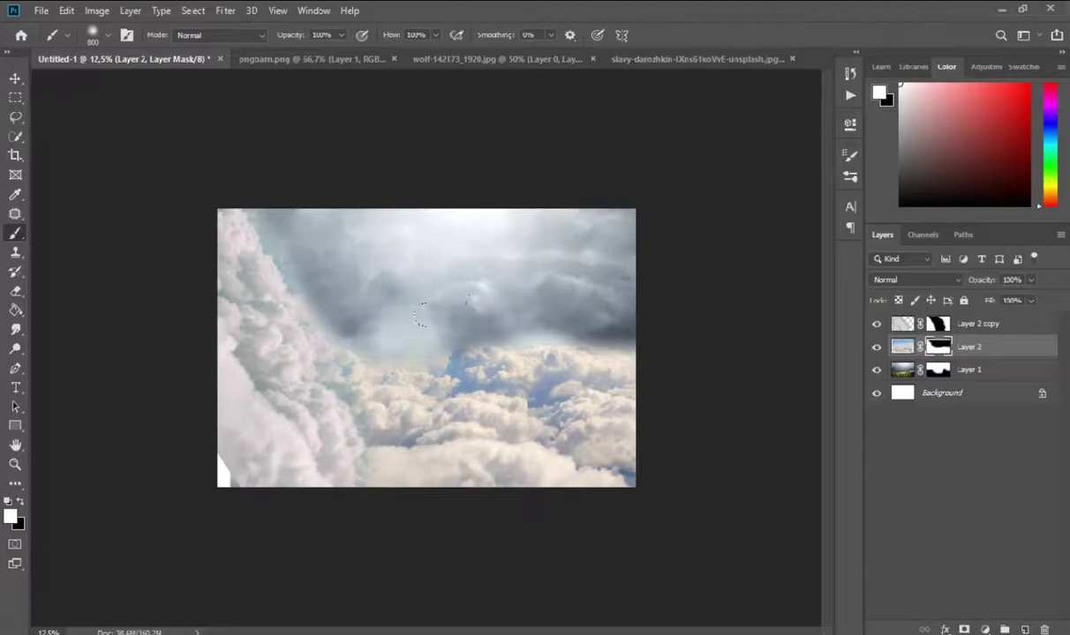
{"action": "left_click", "coordinate": [8, 501]}
{"action": "left_click_drag", "start_coordinate": [345, 349], "coordinate": [432, 357]}
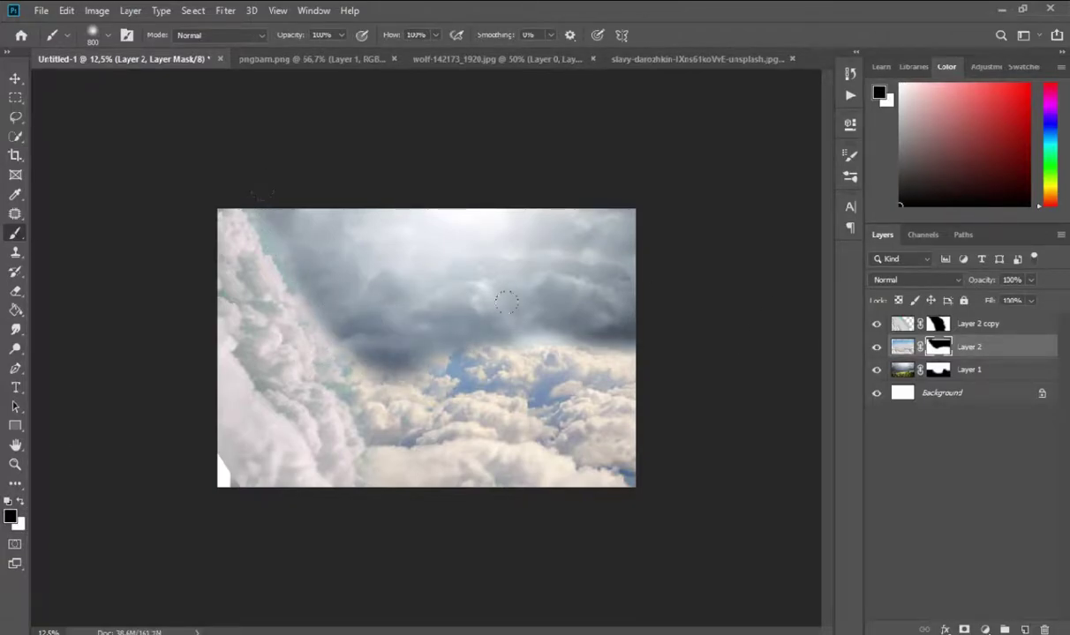
{"action": "left_click_drag", "start_coordinate": [506, 302], "coordinate": [615, 289]}
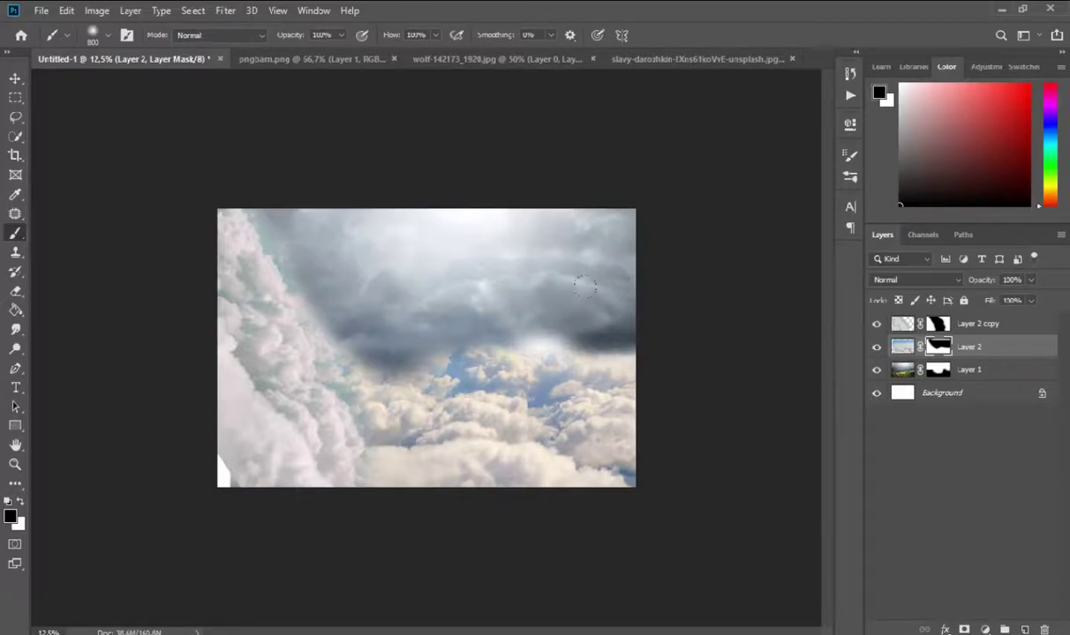
Check Layer 2's position with the Move tool and target its image rather than its mask.
{"action": "key", "text": "ctrl+plus"}
{"action": "left_click", "coordinate": [16, 79]}
{"action": "left_click_drag", "start_coordinate": [653, 441], "coordinate": [658, 437]}
{"action": "key", "text": "ctrl+minus"}
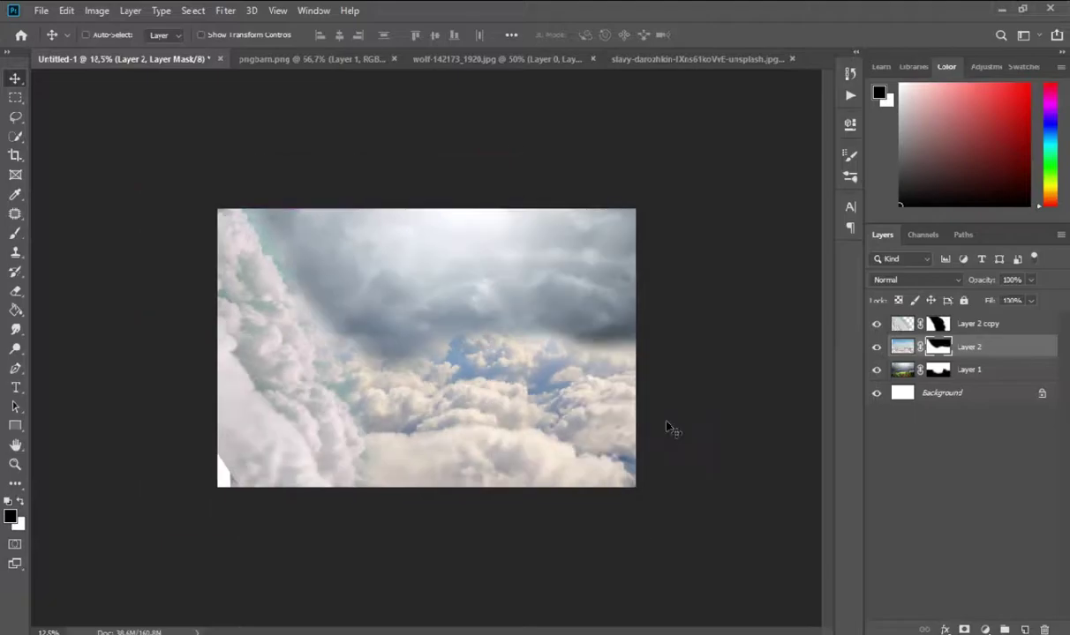
{"action": "left_click", "coordinate": [902, 347]}
Give Layer 2 Saturation -41 and Hue -28.
{"action": "key", "text": "ctrl+u"}
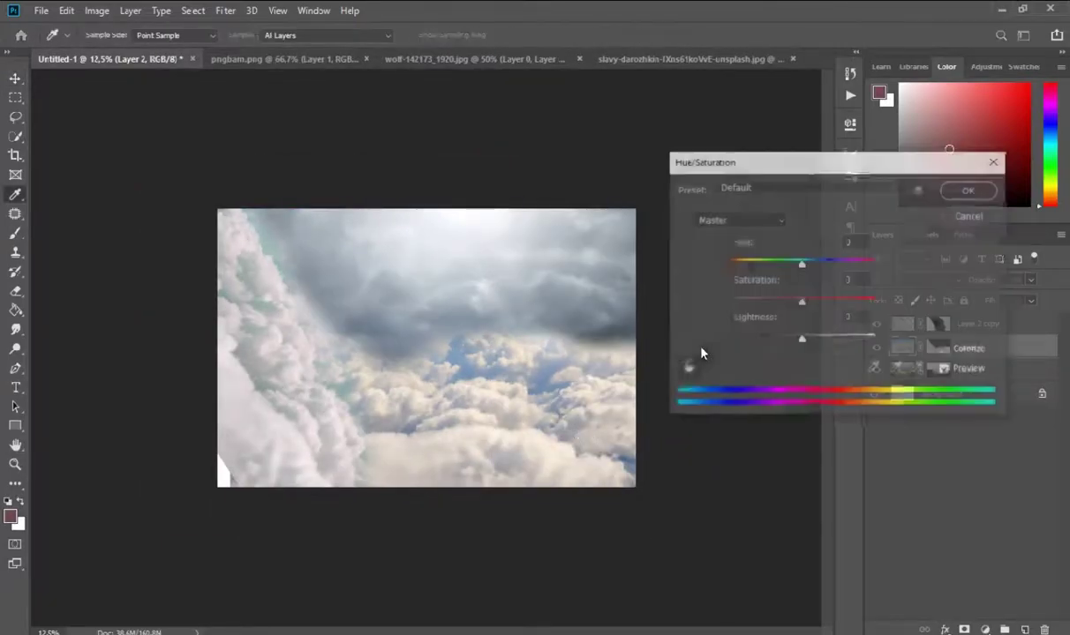
{"action": "left_click_drag", "start_coordinate": [802, 300], "coordinate": [772, 305]}
{"action": "left_click_drag", "start_coordinate": [801, 264], "coordinate": [787, 265]}
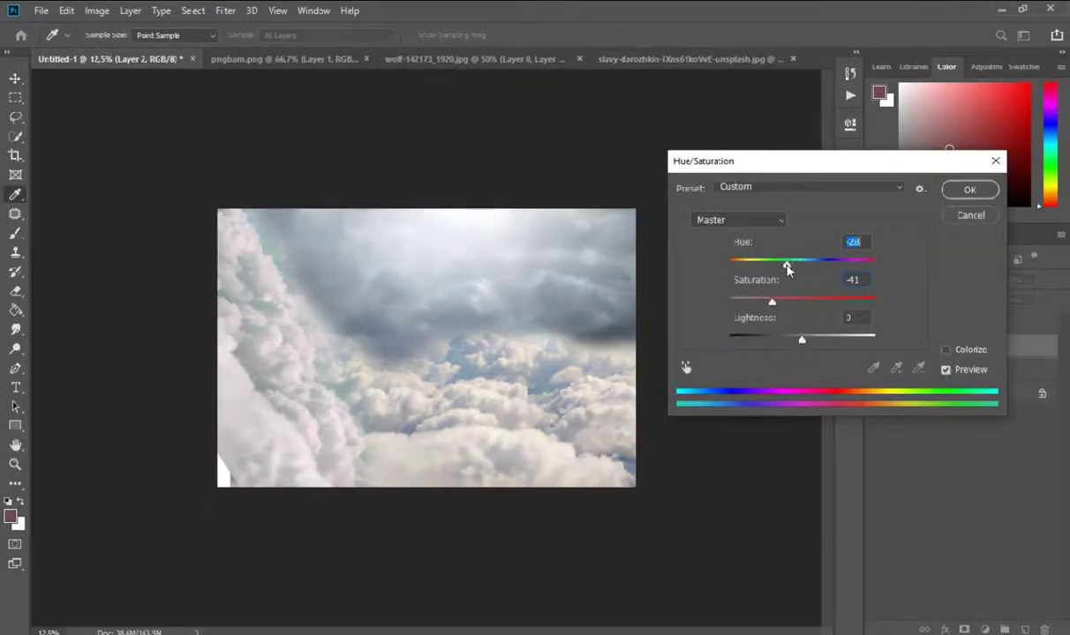
{"action": "left_click", "coordinate": [969, 190]}
Repaint Layer 2 copy's mask, restoring clouds in white then hiding some in black.
{"action": "key", "text": "ctrl+j"}
{"action": "key", "text": "alt+ctrl+r"}
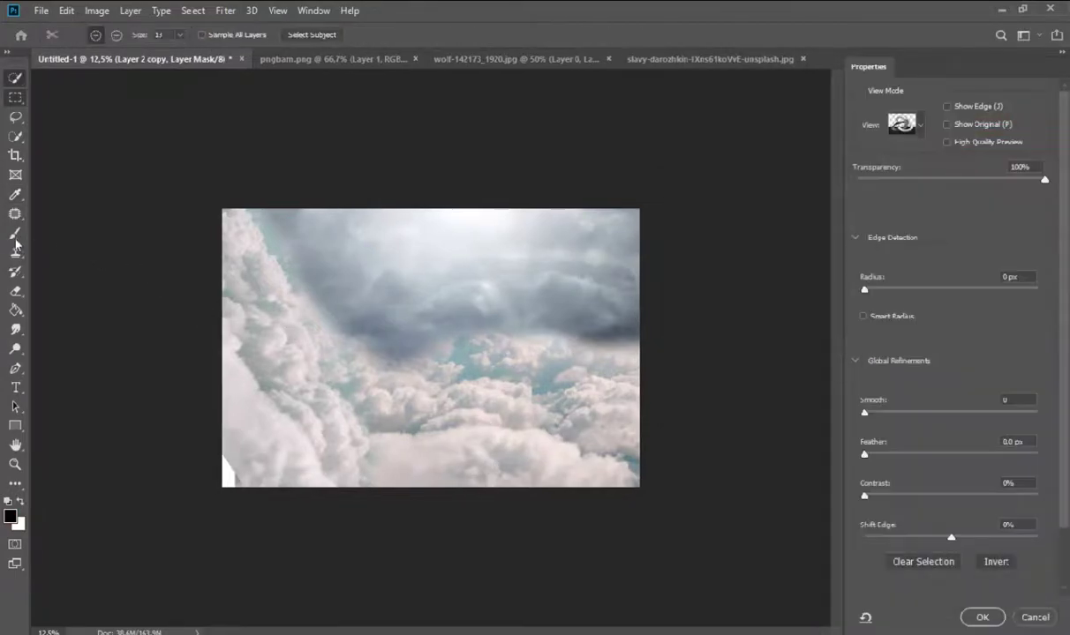
{"action": "left_click", "coordinate": [982, 617]}
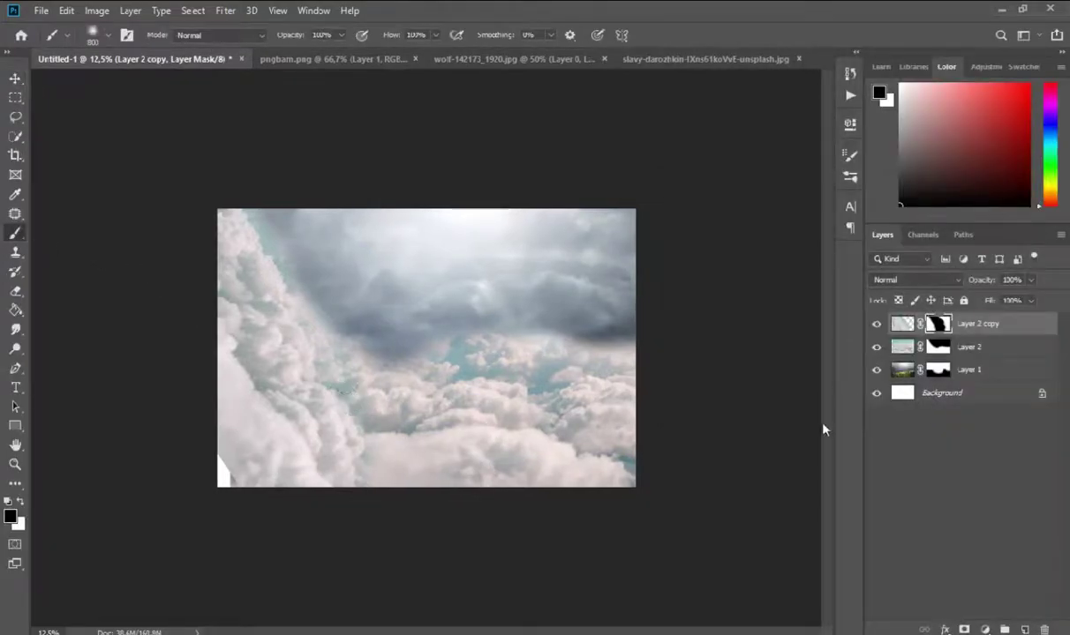
{"action": "key", "text": "x"}
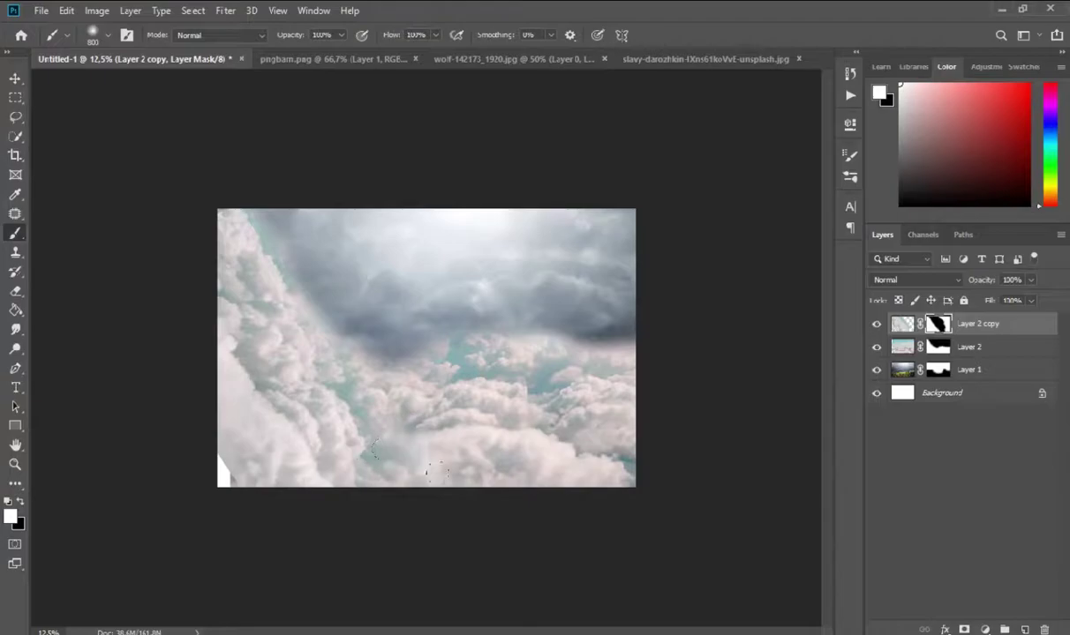
{"action": "left_click_drag", "start_coordinate": [399, 423], "coordinate": [234, 376]}
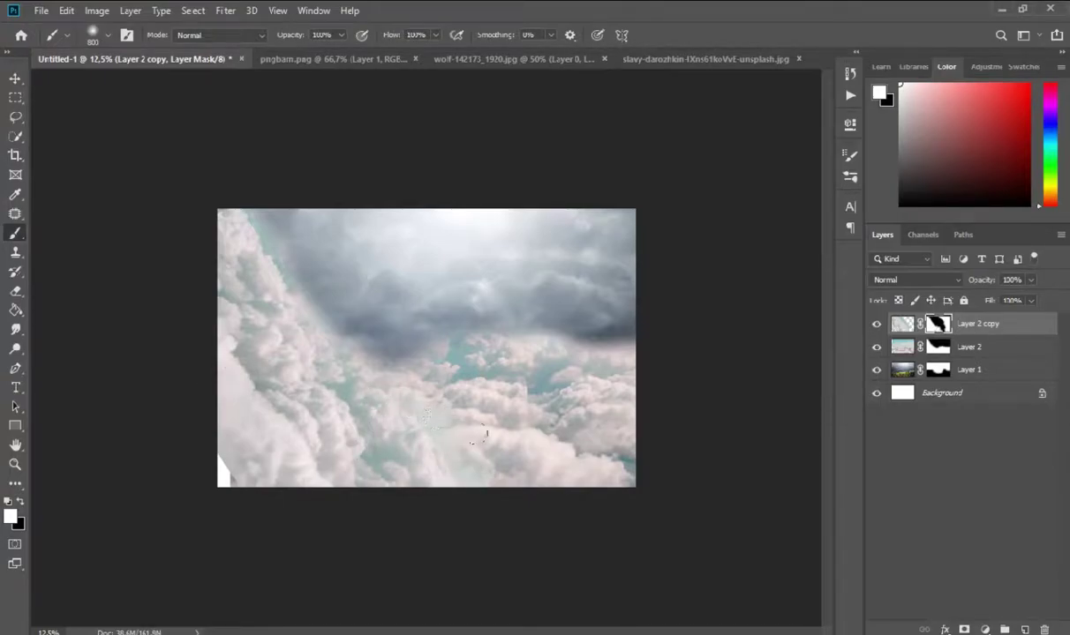
{"action": "left_click", "coordinate": [20, 501]}
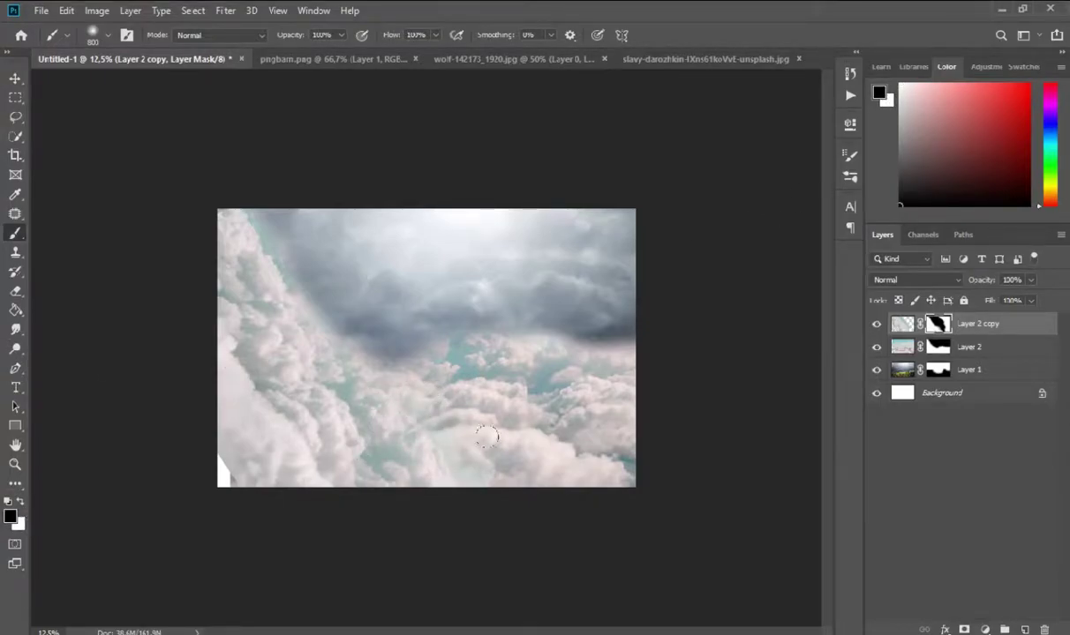
{"action": "left_click_drag", "start_coordinate": [472, 441], "coordinate": [455, 395]}
Raise Layer 1's lightness, lower its saturation and shift its hue cooler.
{"action": "left_click", "coordinate": [901, 371]}
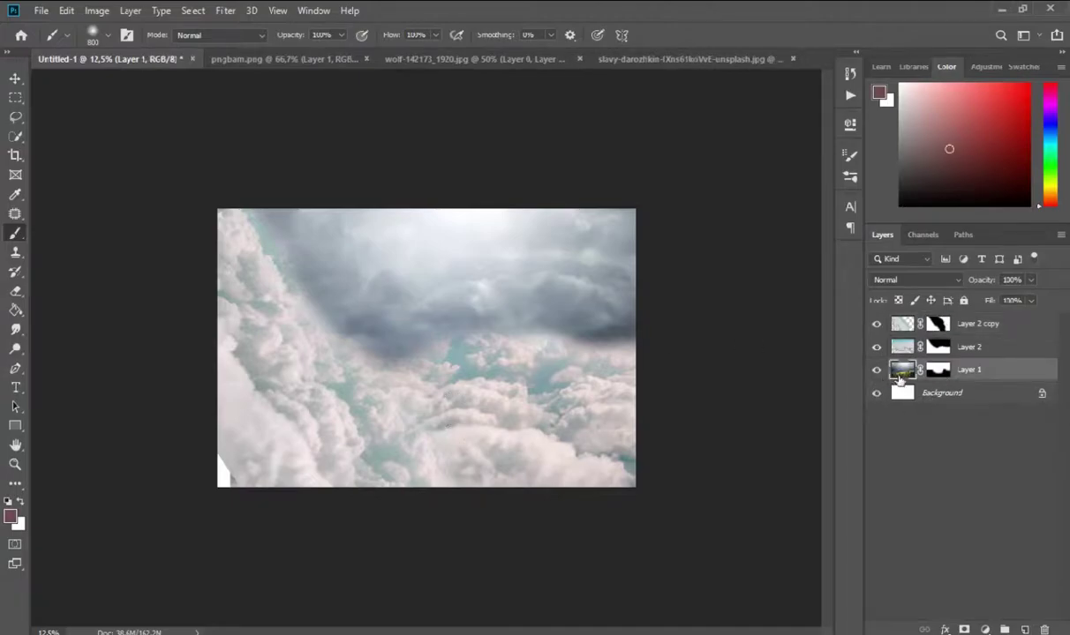
{"action": "key", "text": "ctrl+u"}
{"action": "left_click_drag", "start_coordinate": [806, 344], "coordinate": [815, 346]}
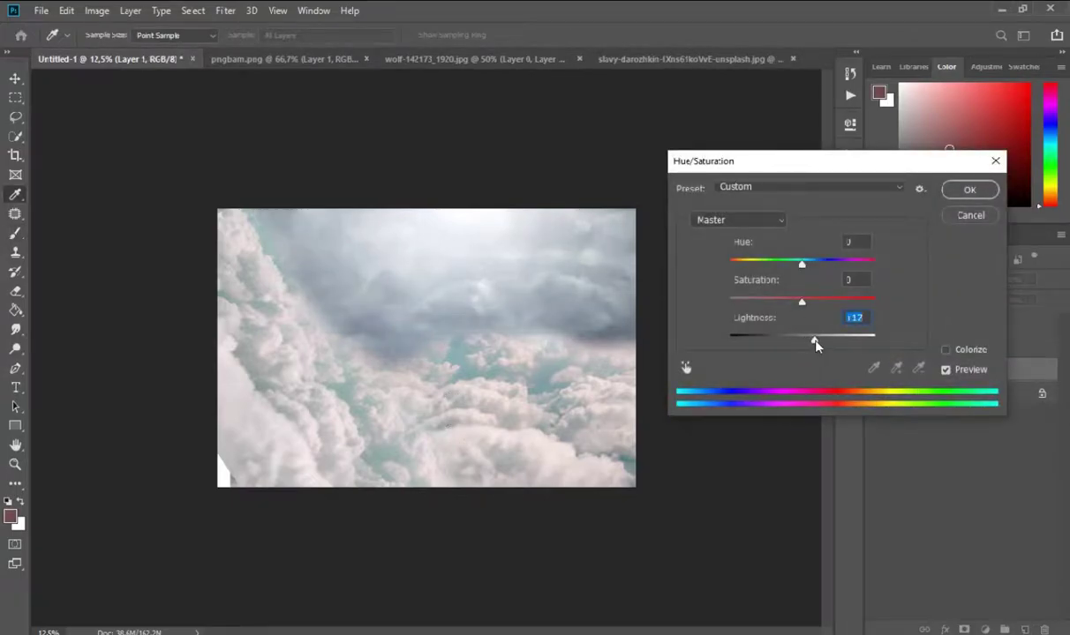
{"action": "left_click_drag", "start_coordinate": [795, 306], "coordinate": [763, 306]}
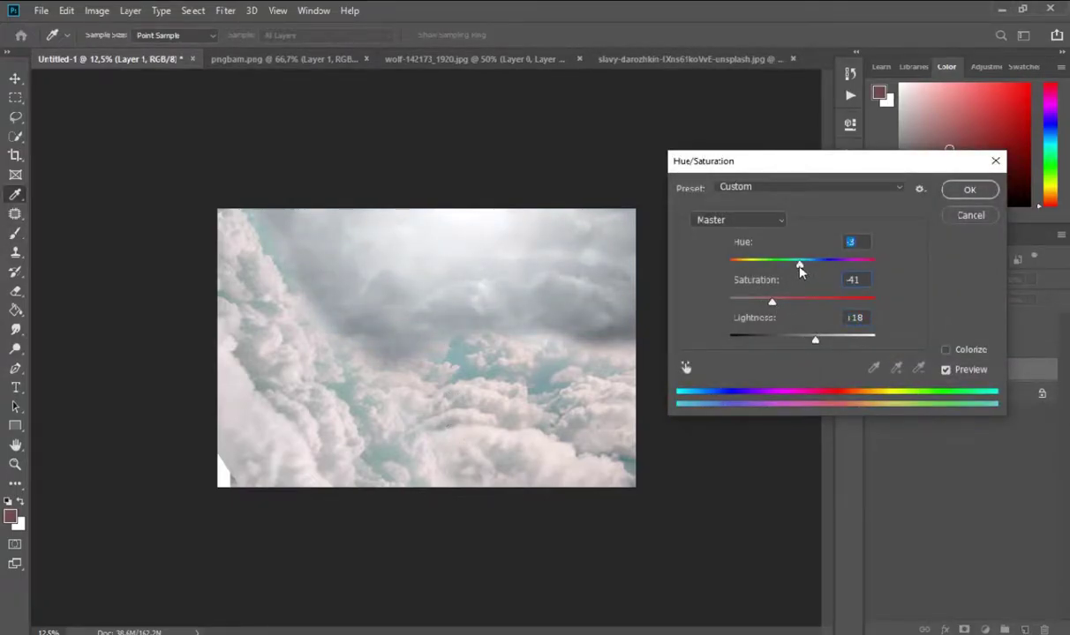
{"action": "left_click_drag", "start_coordinate": [801, 272], "coordinate": [787, 275]}
{"action": "left_click", "coordinate": [969, 189]}
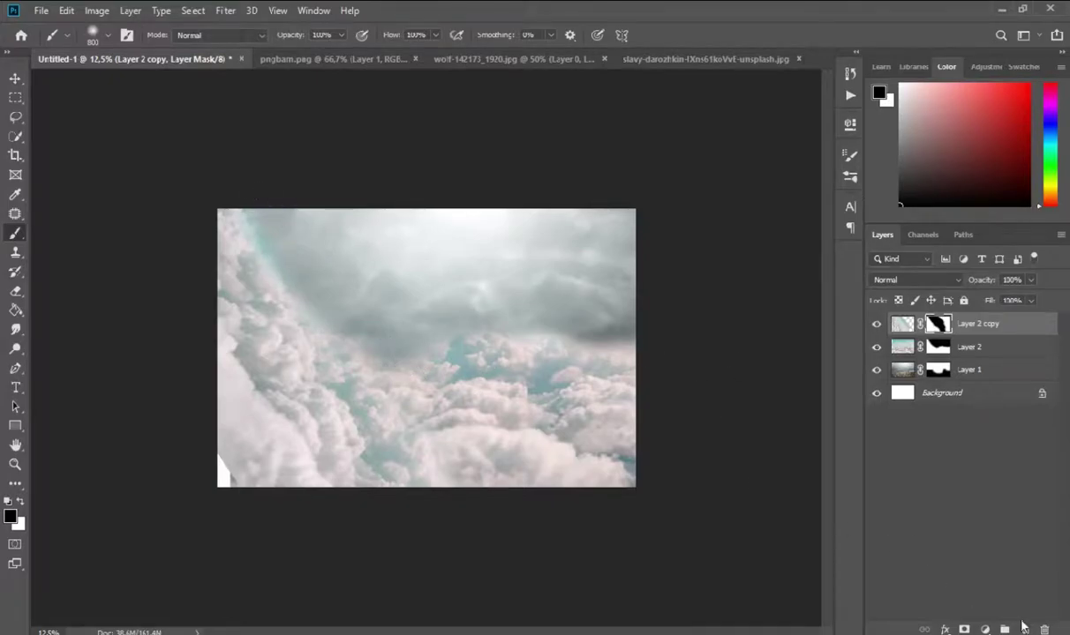
Paint soft white haze on a new Layer 3 and set its opacity to 47%.
{"action": "left_click", "coordinate": [1023, 628]}
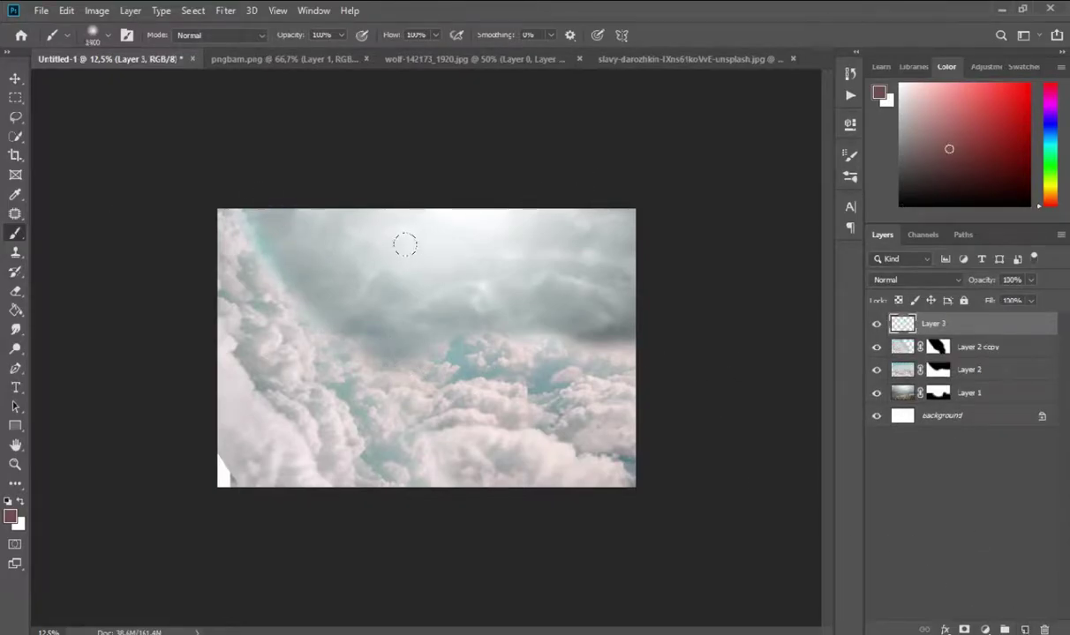
{"action": "left_click", "coordinate": [261, 230]}
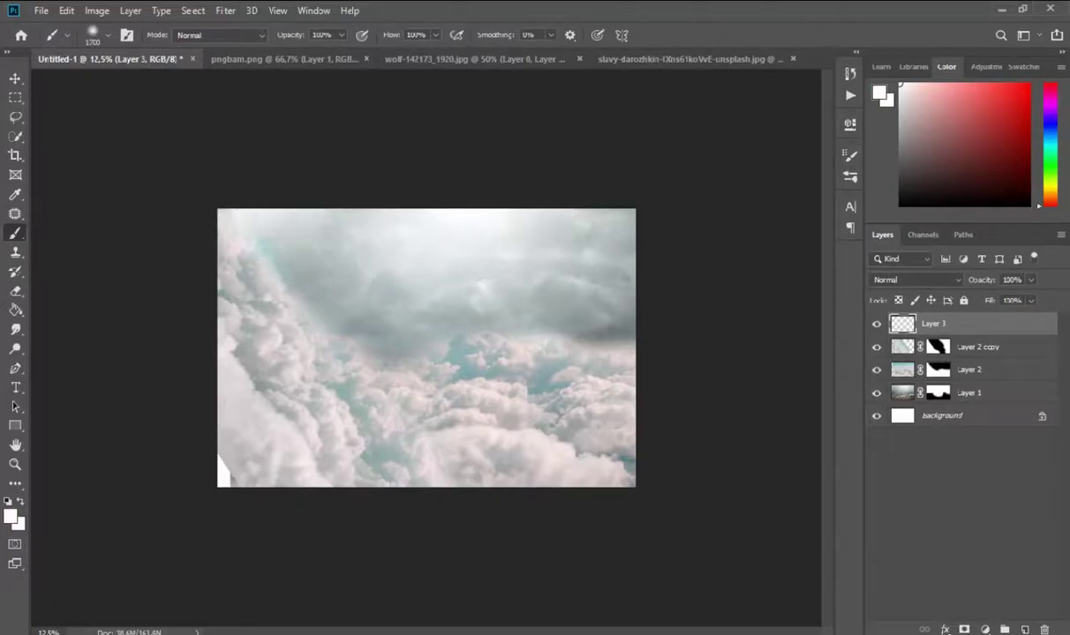
{"action": "left_click", "coordinate": [274, 238]}
{"action": "left_click_drag", "start_coordinate": [274, 239], "coordinate": [326, 282]}
{"action": "left_click_drag", "start_coordinate": [980, 285], "coordinate": [967, 289]}
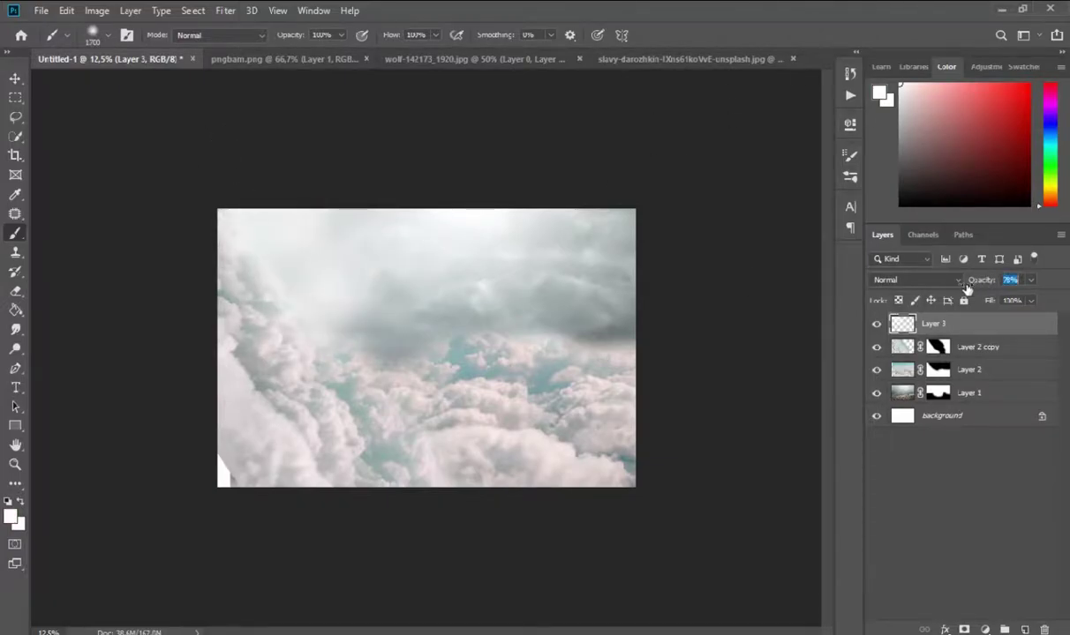
{"action": "mouse_move", "coordinate": [388, 268]}
{"action": "left_mouse_down"}
{"action": "mouse_move", "coordinate": [334, 310]}
{"action": "mouse_move", "coordinate": [348, 294]}
{"action": "mouse_move", "coordinate": [474, 291]}
{"action": "mouse_move", "coordinate": [561, 265]}
{"action": "mouse_move", "coordinate": [436, 288]}
{"action": "left_mouse_up"}
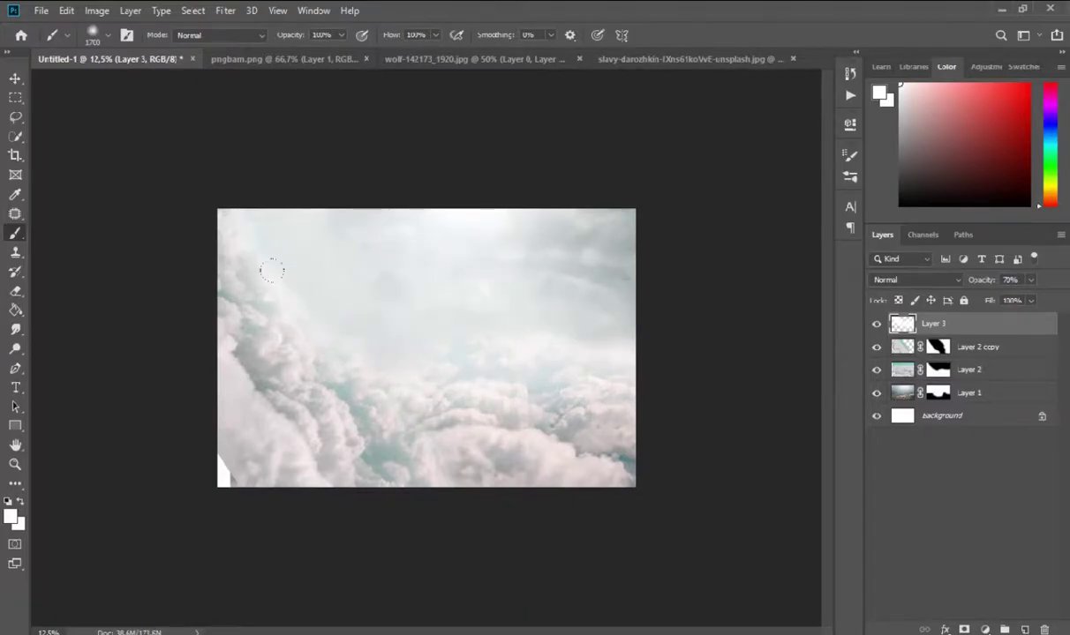
{"action": "left_click_drag", "start_coordinate": [981, 280], "coordinate": [967, 287]}
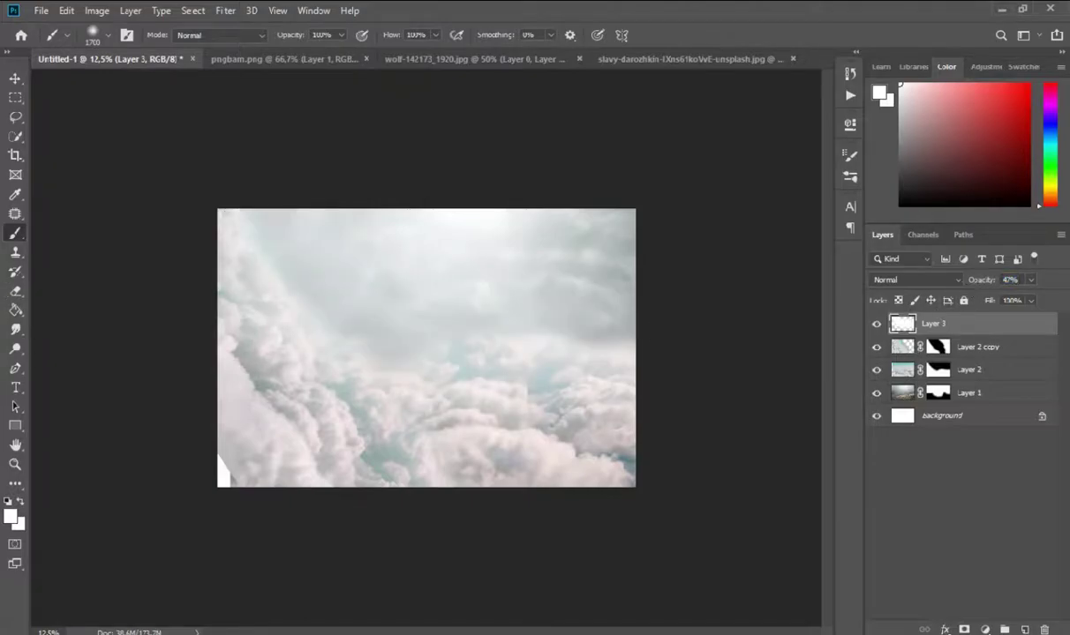
Erase Layer 3's glow across the middle right and along the left side.
{"action": "key", "text": "e"}
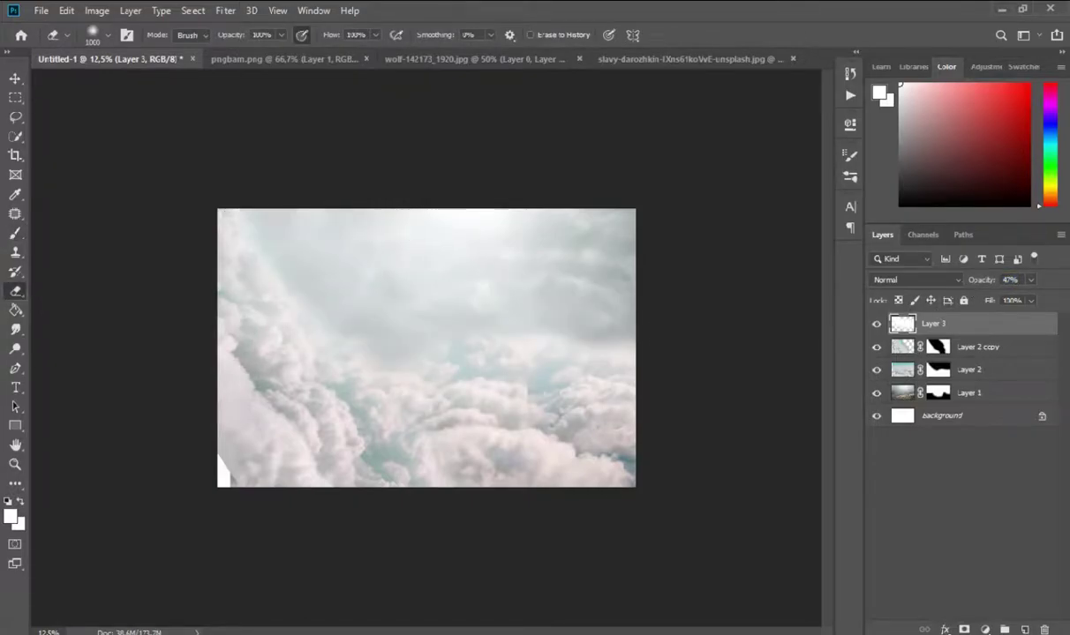
{"action": "left_click_drag", "start_coordinate": [434, 232], "coordinate": [530, 282]}
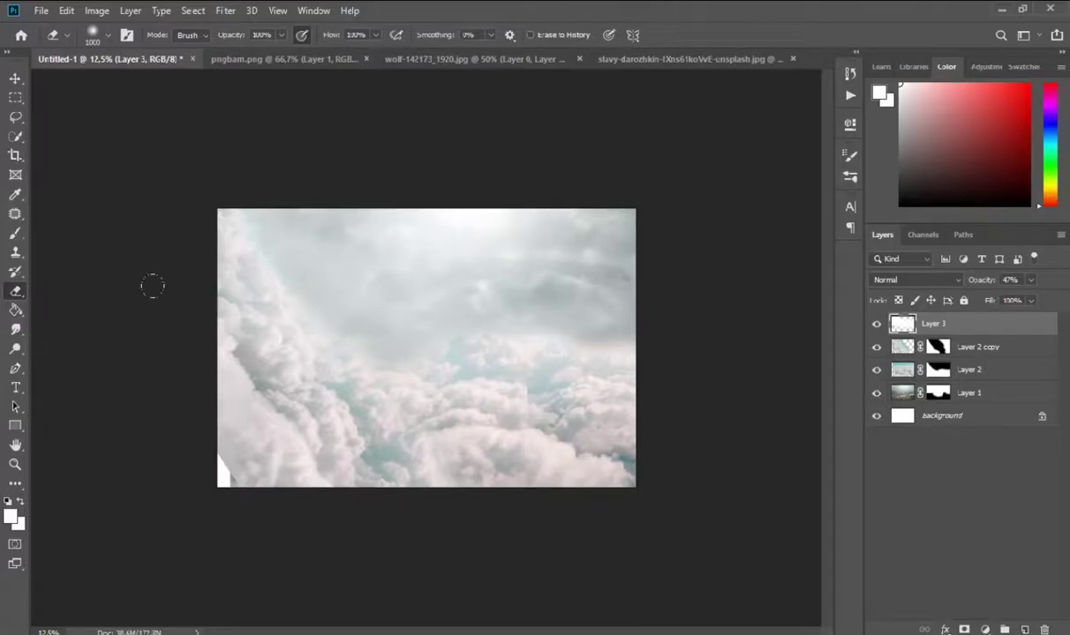
{"action": "left_click_drag", "start_coordinate": [151, 285], "coordinate": [358, 437]}
Bring the wolf document forward and re-dock it as a tab.
{"action": "left_click", "coordinate": [15, 78]}
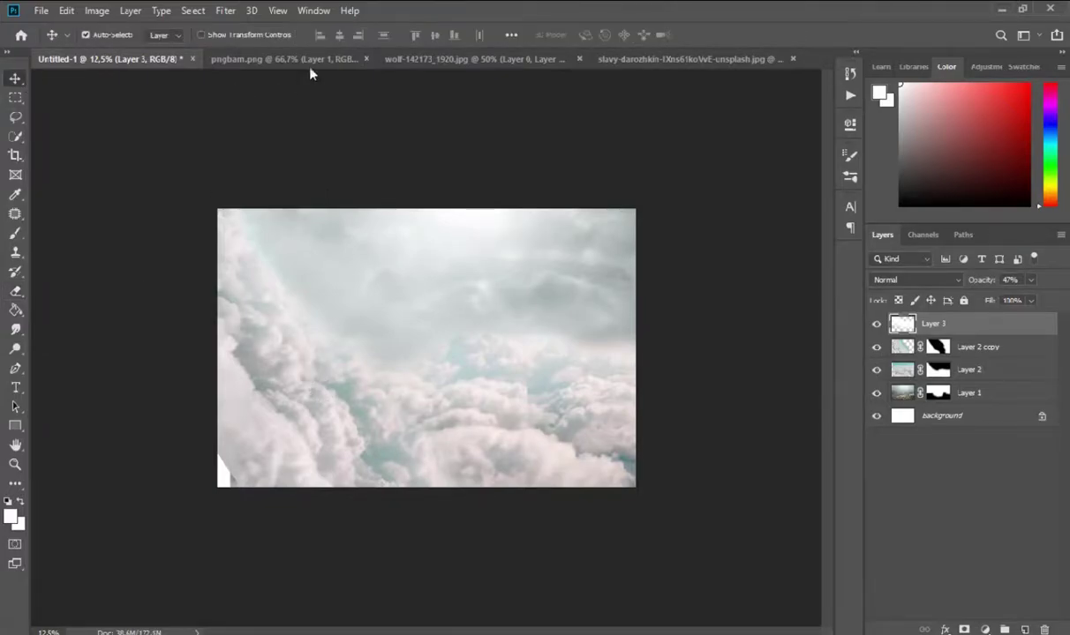
{"action": "left_click", "coordinate": [288, 59]}
{"action": "left_click_drag", "start_coordinate": [446, 60], "coordinate": [470, 87]}
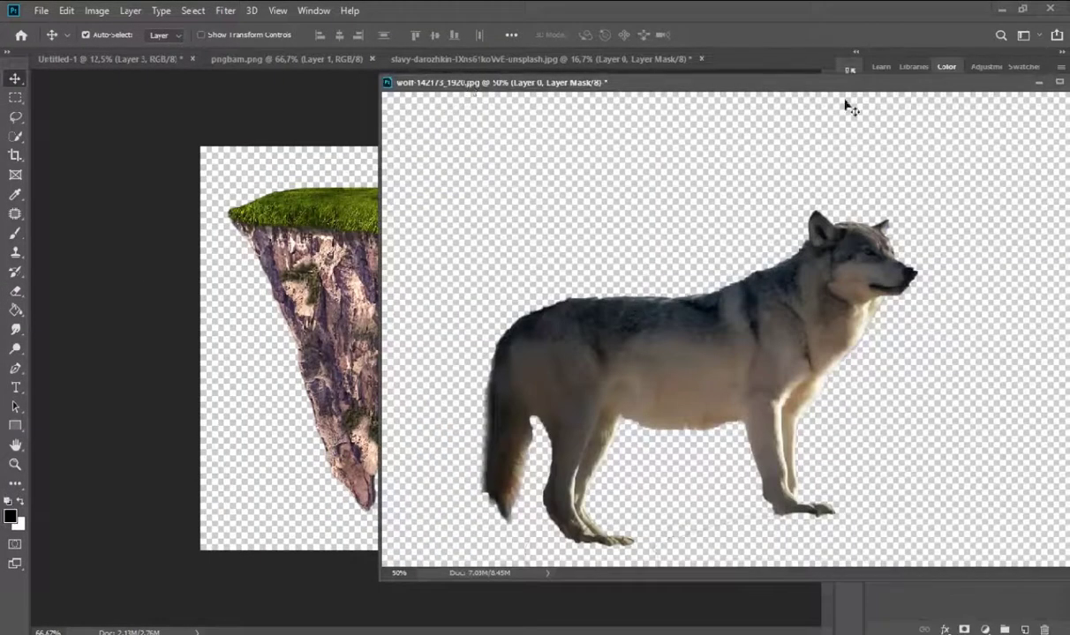
{"action": "left_click_drag", "start_coordinate": [848, 82], "coordinate": [659, 63]}
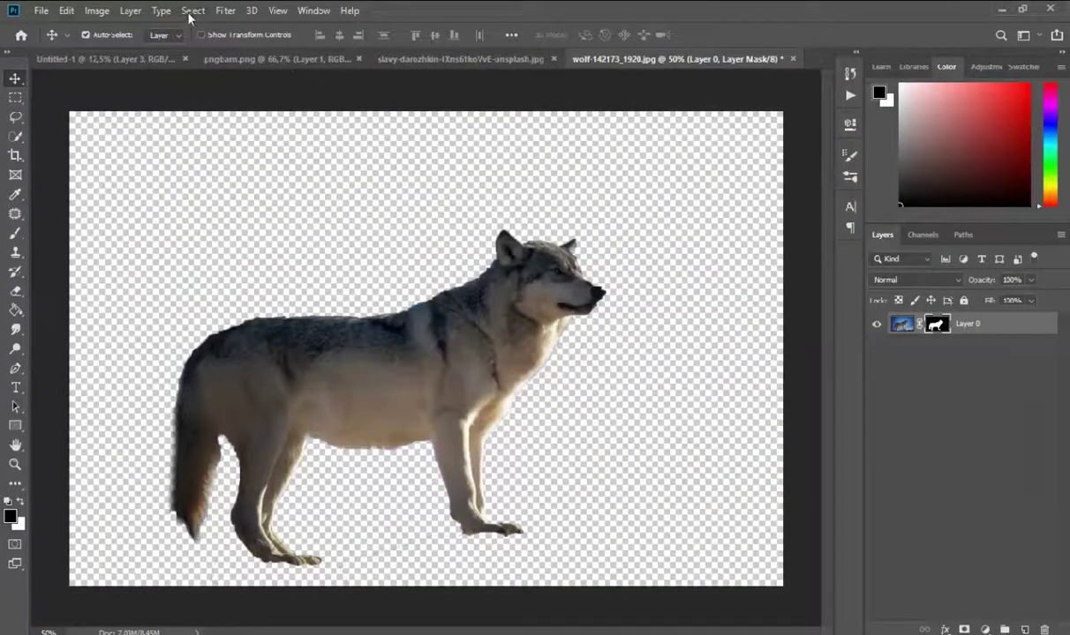
Apply Camera Raw to the wolf: temperature -26, contrast -100, exposure +2.25, highlights -9, boosted saturation.
{"action": "left_click", "coordinate": [225, 10]}
{"action": "left_click", "coordinate": [227, 101]}
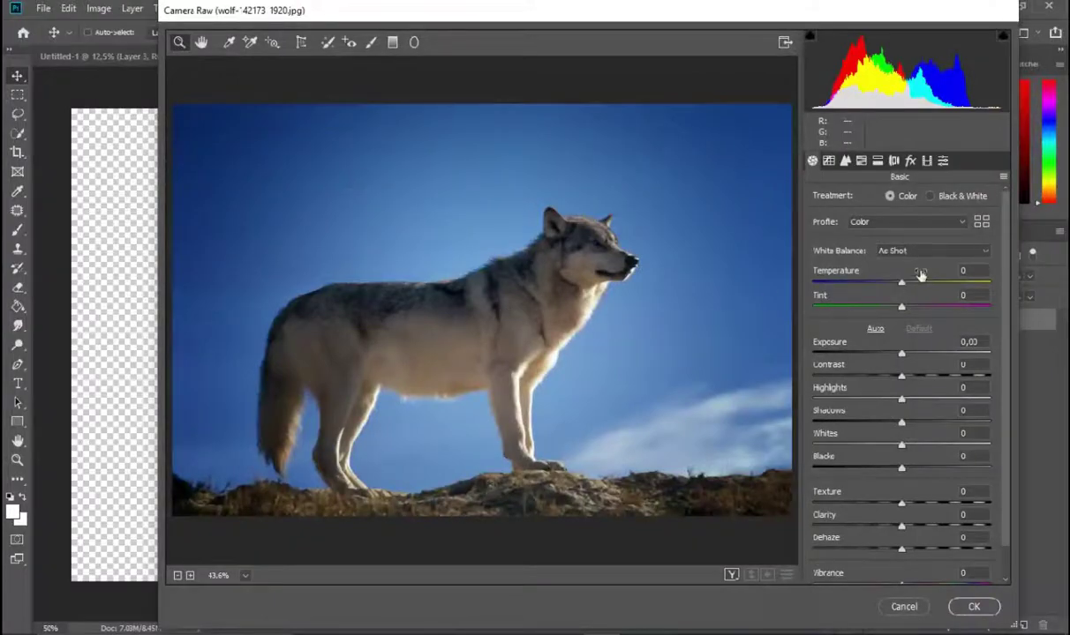
{"action": "mouse_move", "coordinate": [920, 277]}
{"action": "left_mouse_down"}
{"action": "mouse_move", "coordinate": [878, 281]}
{"action": "mouse_move", "coordinate": [912, 309]}
{"action": "left_mouse_up"}
{"action": "mouse_move", "coordinate": [900, 371]}
{"action": "left_mouse_down"}
{"action": "mouse_move", "coordinate": [928, 366]}
{"action": "mouse_move", "coordinate": [813, 375]}
{"action": "mouse_move", "coordinate": [958, 355]}
{"action": "mouse_move", "coordinate": [940, 354]}
{"action": "left_mouse_up"}
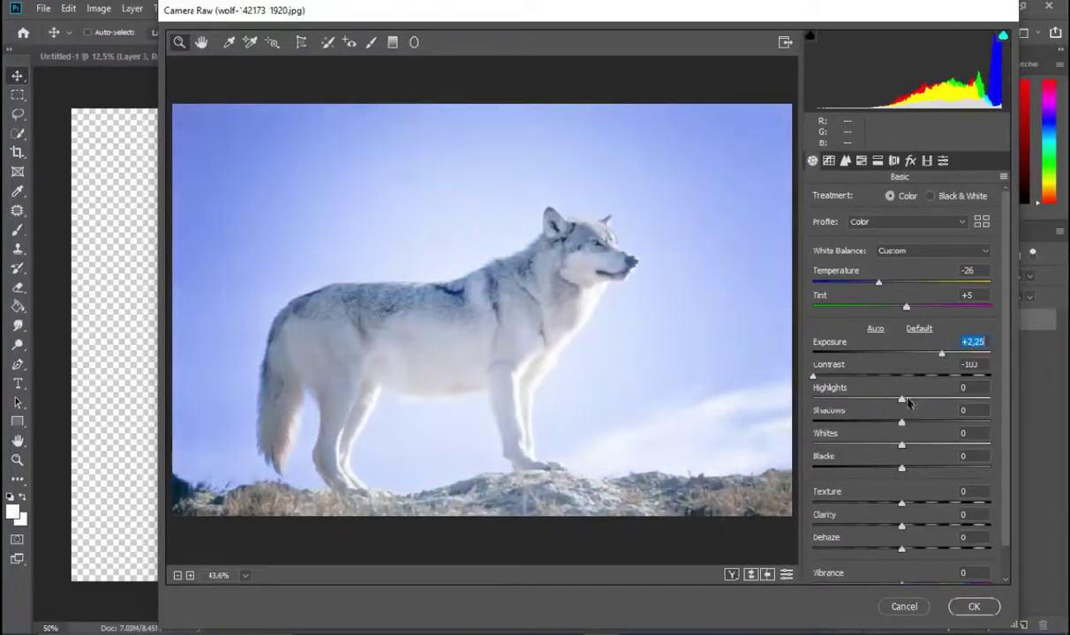
{"action": "mouse_move", "coordinate": [901, 400]}
{"action": "left_mouse_down"}
{"action": "mouse_move", "coordinate": [941, 403]}
{"action": "mouse_move", "coordinate": [893, 400]}
{"action": "left_mouse_up"}
{"action": "mouse_move", "coordinate": [813, 376]}
{"action": "left_mouse_down"}
{"action": "mouse_move", "coordinate": [824, 376]}
{"action": "mouse_move", "coordinate": [813, 376]}
{"action": "left_mouse_up"}
{"action": "mouse_move", "coordinate": [901, 422]}
{"action": "left_mouse_down"}
{"action": "mouse_move", "coordinate": [849, 423]}
{"action": "mouse_move", "coordinate": [951, 444]}
{"action": "left_mouse_up"}
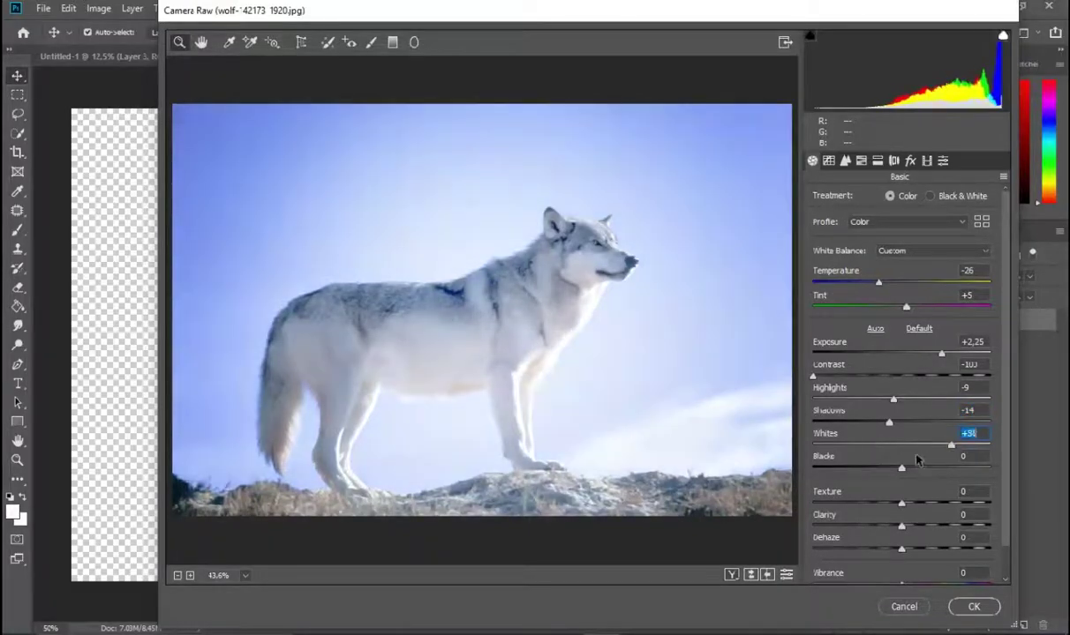
{"action": "left_click_drag", "start_coordinate": [909, 478], "coordinate": [924, 467]}
{"action": "mouse_move", "coordinate": [919, 512]}
{"action": "left_mouse_down"}
{"action": "mouse_move", "coordinate": [889, 521]}
{"action": "mouse_move", "coordinate": [947, 510]}
{"action": "left_mouse_up"}
{"action": "scroll", "coordinate": [942, 510], "scroll_direction": "down", "scroll_amount": 2}
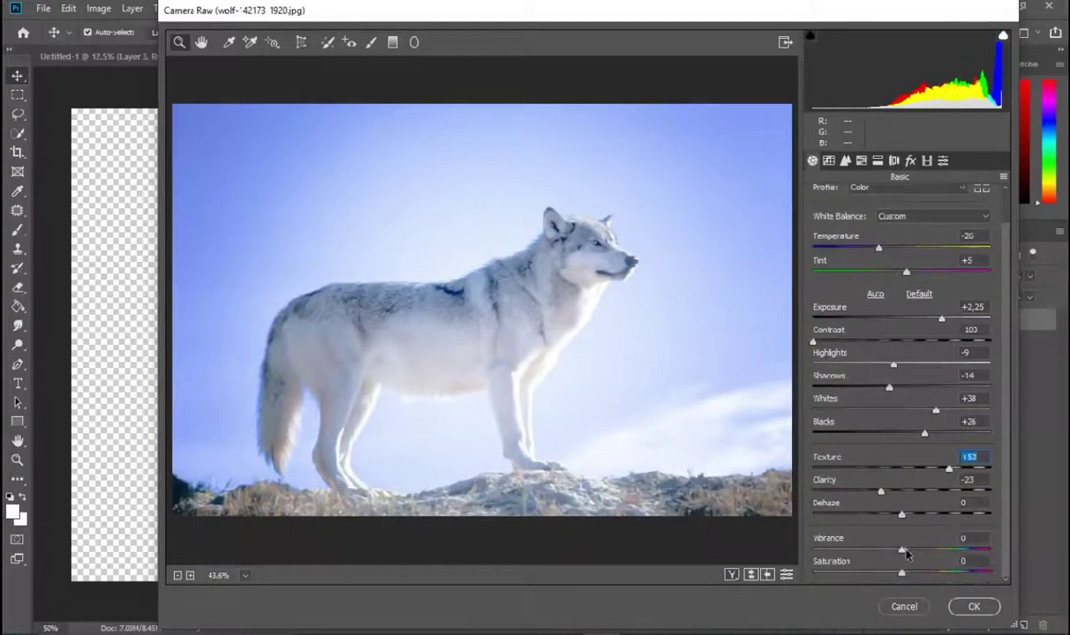
{"action": "mouse_move", "coordinate": [901, 550]}
{"action": "left_mouse_down"}
{"action": "mouse_move", "coordinate": [909, 583]}
{"action": "mouse_move", "coordinate": [930, 573]}
{"action": "left_mouse_up"}
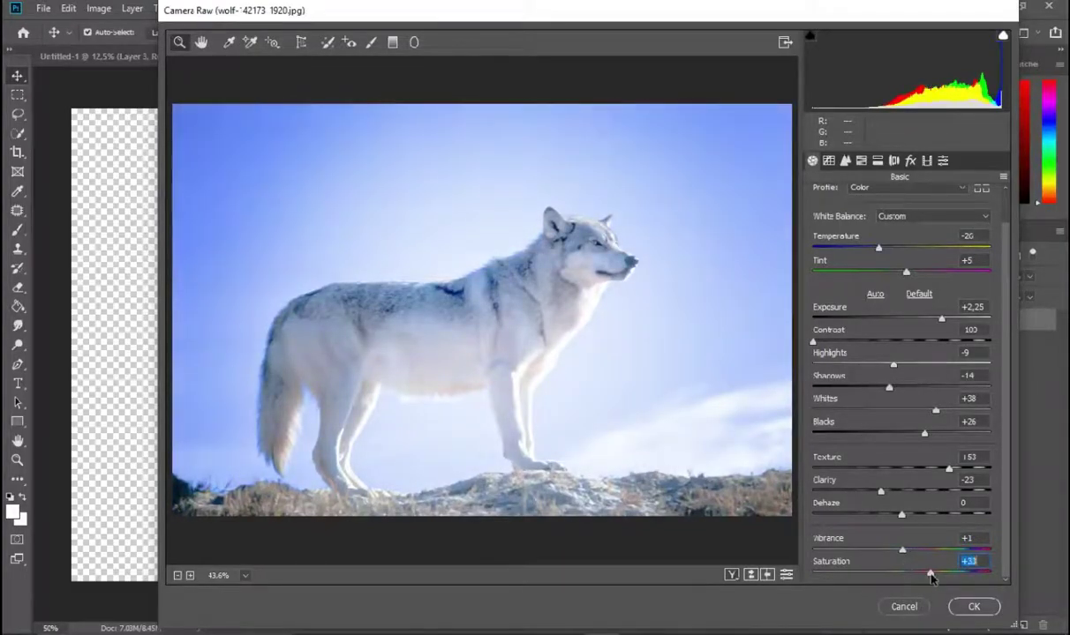
{"action": "left_click", "coordinate": [959, 606]}
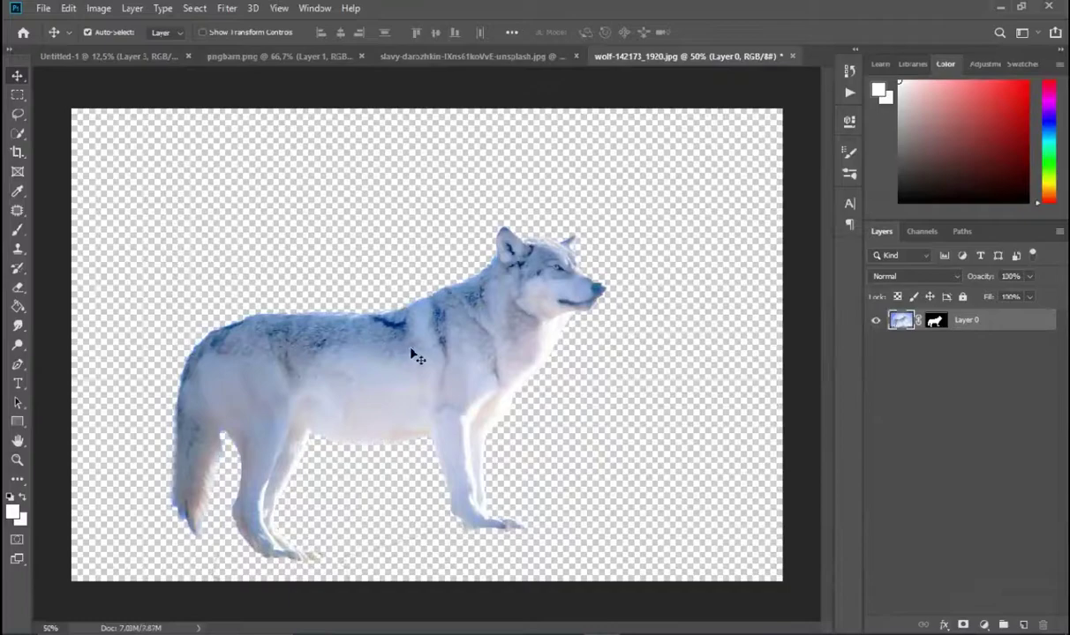
Bring the wolf and the floating island into the clouds document, placing the island lower right.
{"action": "mouse_move", "coordinate": [411, 353]}
{"action": "left_mouse_down"}
{"action": "mouse_move", "coordinate": [380, 265]}
{"action": "mouse_move", "coordinate": [114, 77]}
{"action": "mouse_move", "coordinate": [295, 315]}
{"action": "left_mouse_up"}
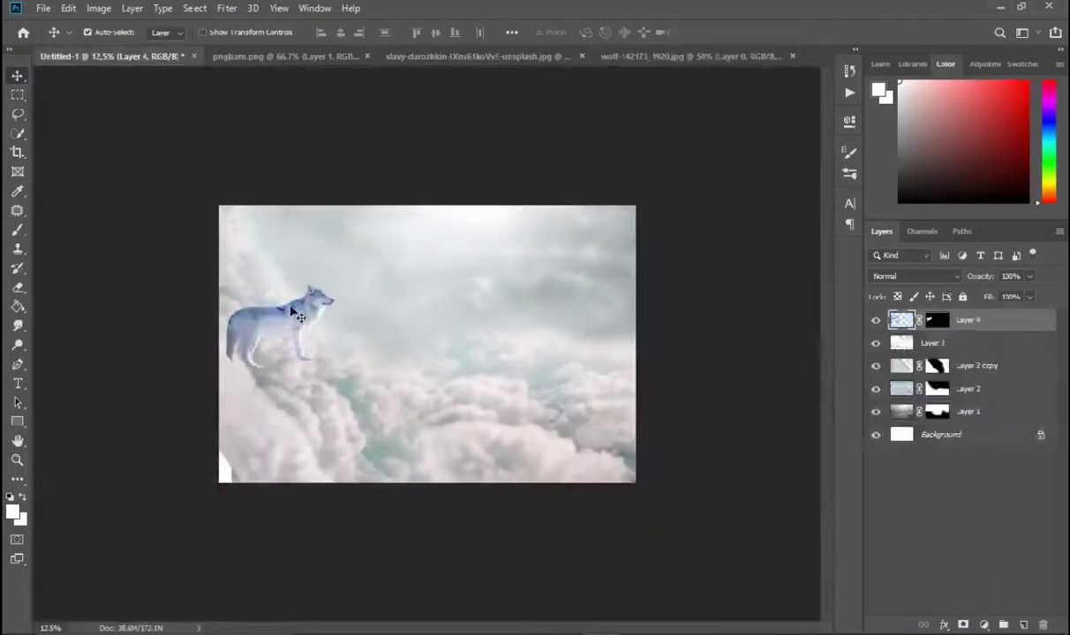
{"action": "left_click", "coordinate": [429, 57]}
{"action": "left_click", "coordinate": [261, 56]}
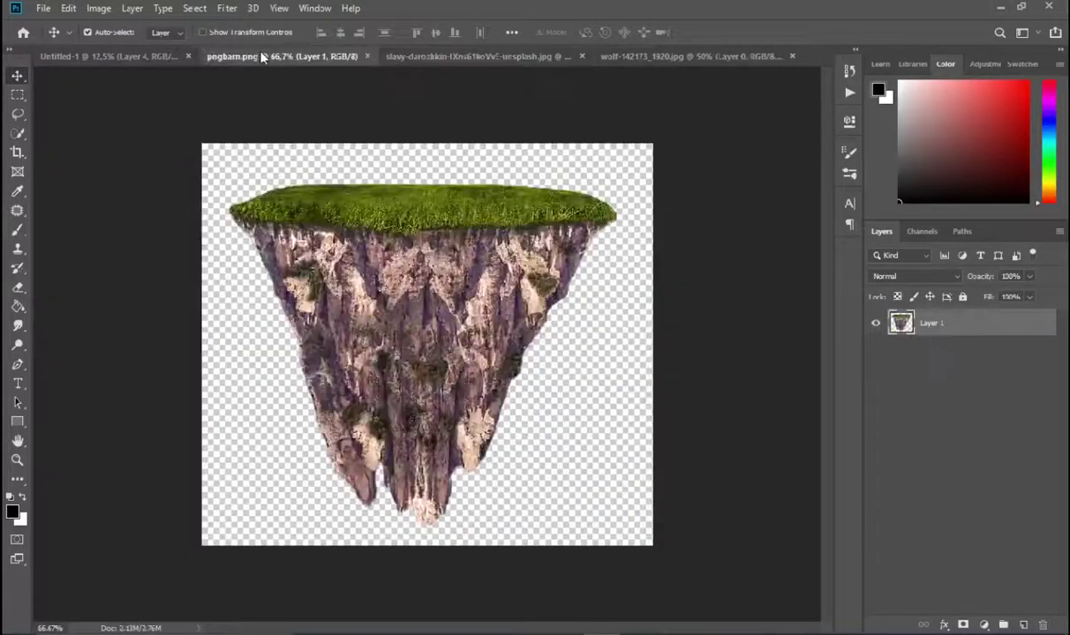
{"action": "mouse_move", "coordinate": [411, 271]}
{"action": "left_mouse_down"}
{"action": "mouse_move", "coordinate": [98, 62]}
{"action": "mouse_move", "coordinate": [597, 394]}
{"action": "left_mouse_up"}
{"action": "key", "text": "ctrl+t"}
{"action": "key", "text": "Return"}
{"action": "left_click", "coordinate": [305, 323]}
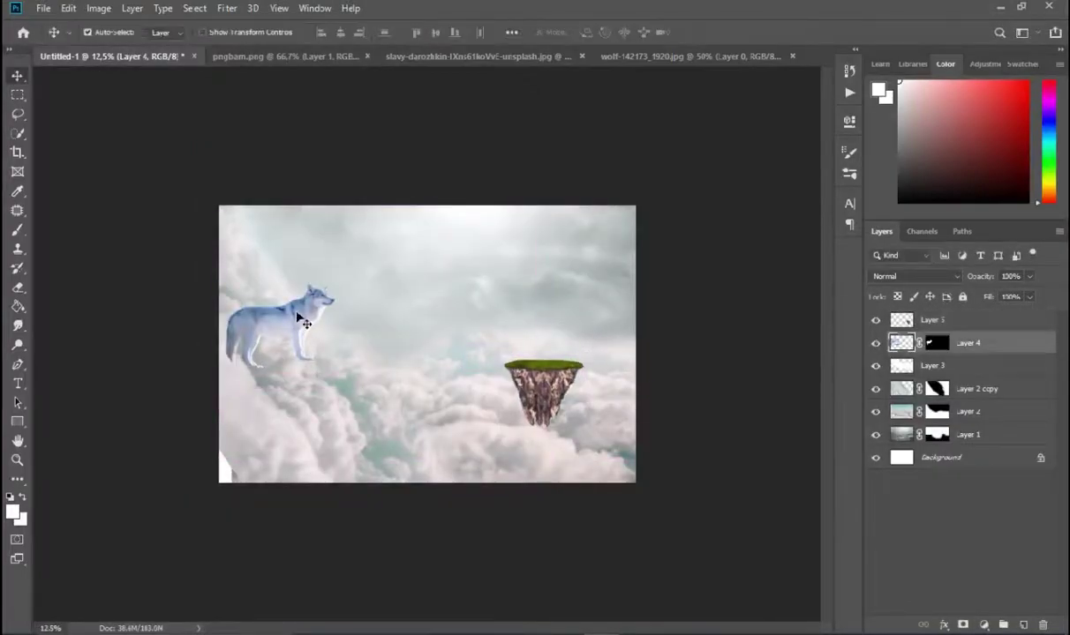
Enlarge and tilt the wolf so it faces the floating island.
{"action": "key", "text": "ctrl+t"}
{"action": "left_click_drag", "start_coordinate": [379, 348], "coordinate": [565, 388]}
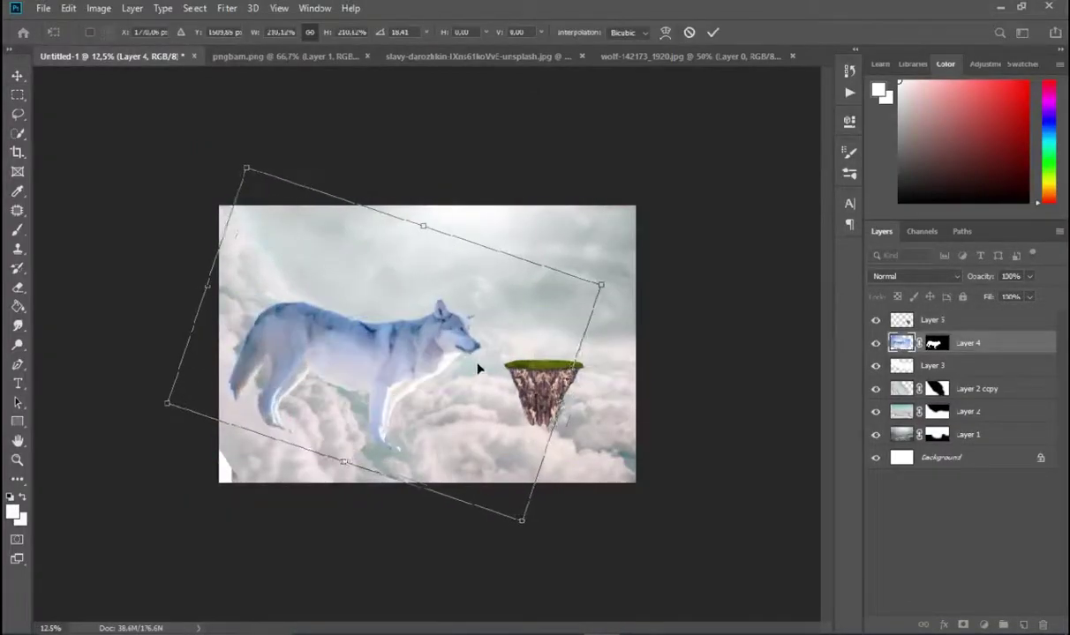
{"action": "left_click_drag", "start_coordinate": [477, 369], "coordinate": [499, 369]}
{"action": "mouse_move", "coordinate": [573, 388]}
{"action": "left_mouse_down"}
{"action": "mouse_move", "coordinate": [583, 404]}
{"action": "mouse_move", "coordinate": [578, 323]}
{"action": "left_mouse_up"}
{"action": "key", "text": "Escape"}
Shift Layer 2 copy upward and stretch Layer 2 left over the white strip.
{"action": "left_click", "coordinate": [969, 367]}
{"action": "left_click", "coordinate": [994, 403]}
{"action": "key", "text": "ctrl+t"}
{"action": "left_click_drag", "start_coordinate": [538, 458], "coordinate": [556, 444]}
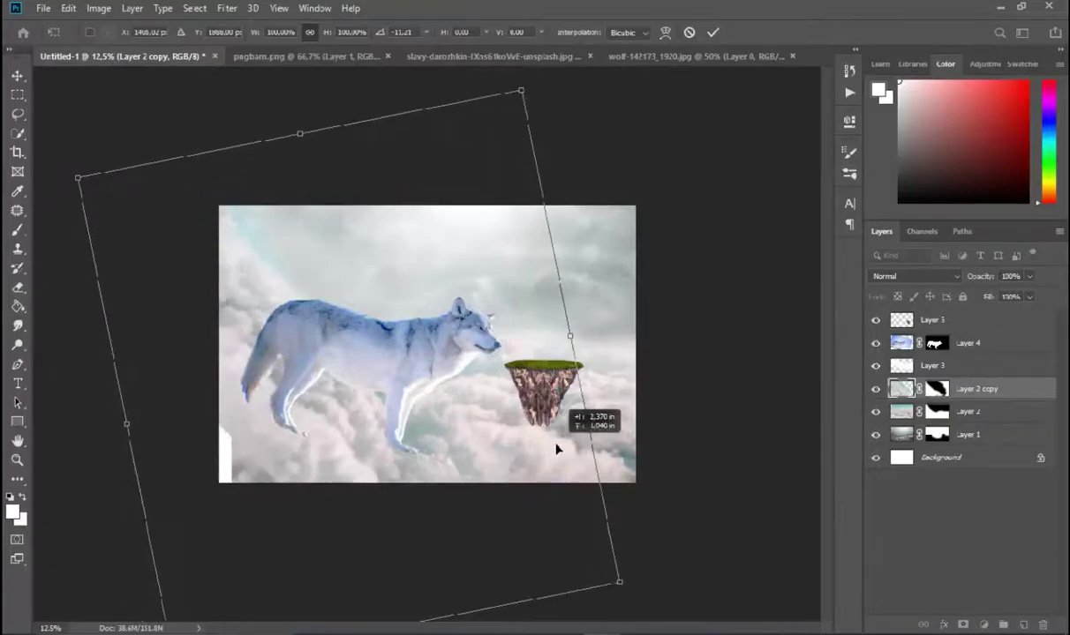
{"action": "key", "text": "Return"}
{"action": "key", "text": "Return"}
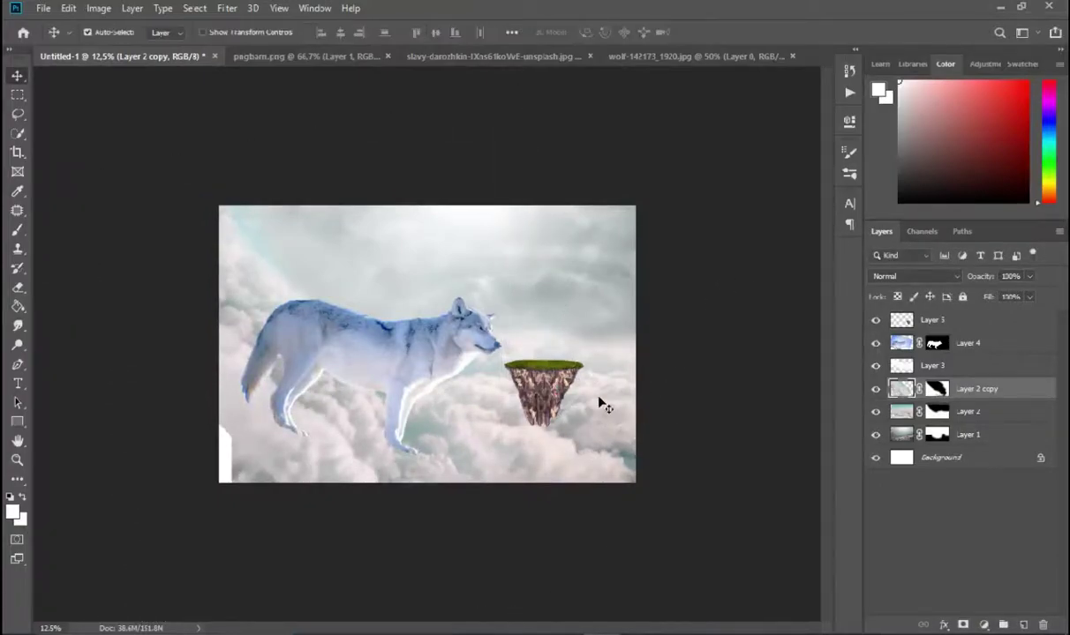
{"action": "left_click", "coordinate": [968, 411]}
{"action": "key", "text": "ctrl+t"}
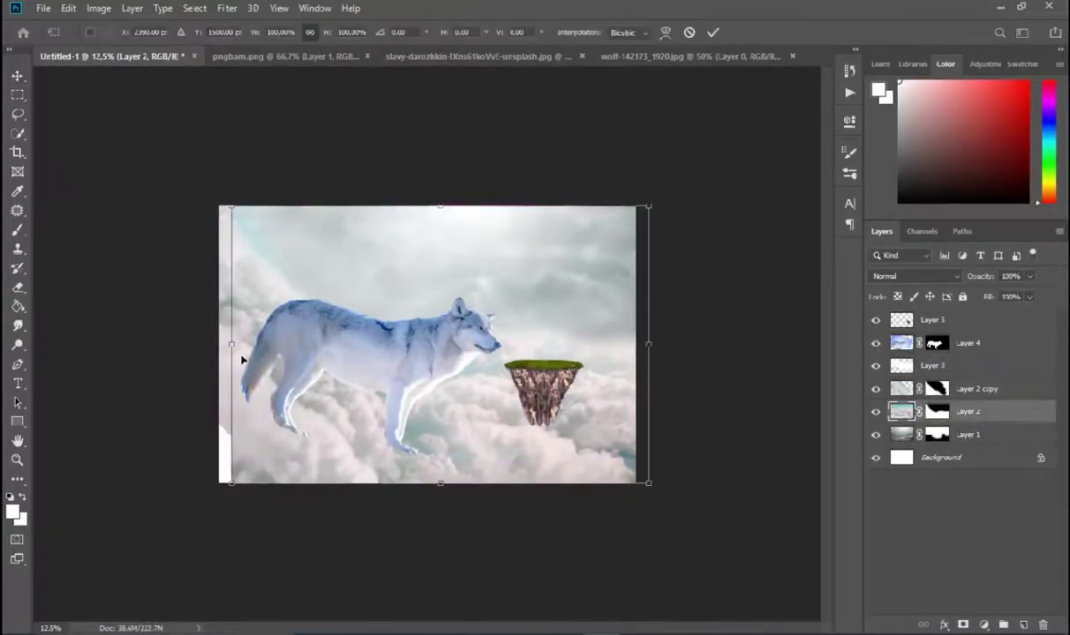
{"action": "left_click_drag", "start_coordinate": [218, 344], "coordinate": [210, 344]}
{"action": "key", "text": "Return"}
Nudge the wolf slightly left and widen it slightly with Free Transform.
{"action": "left_click", "coordinate": [935, 342]}
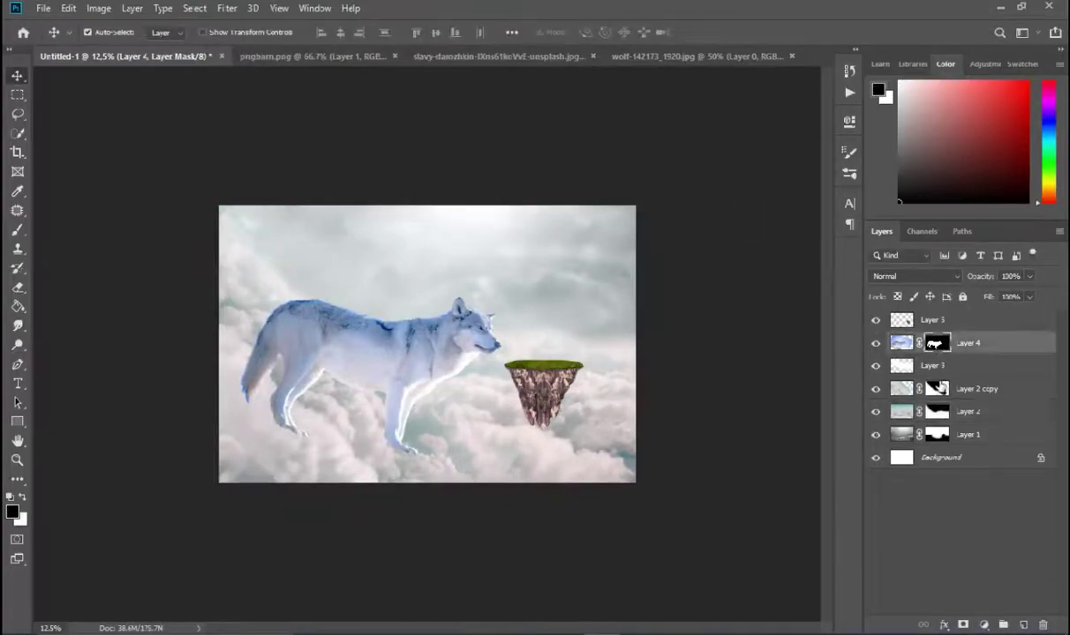
{"action": "left_click", "coordinate": [936, 388]}
{"action": "left_click", "coordinate": [16, 230]}
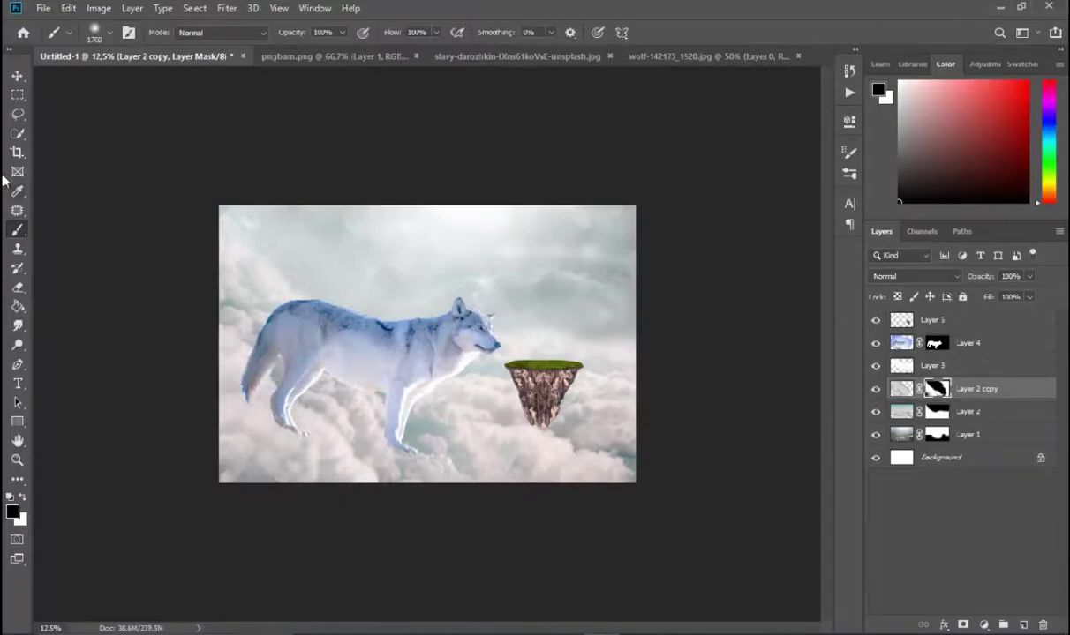
{"action": "left_click", "coordinate": [18, 76]}
{"action": "left_click_drag", "start_coordinate": [375, 362], "coordinate": [367, 362]}
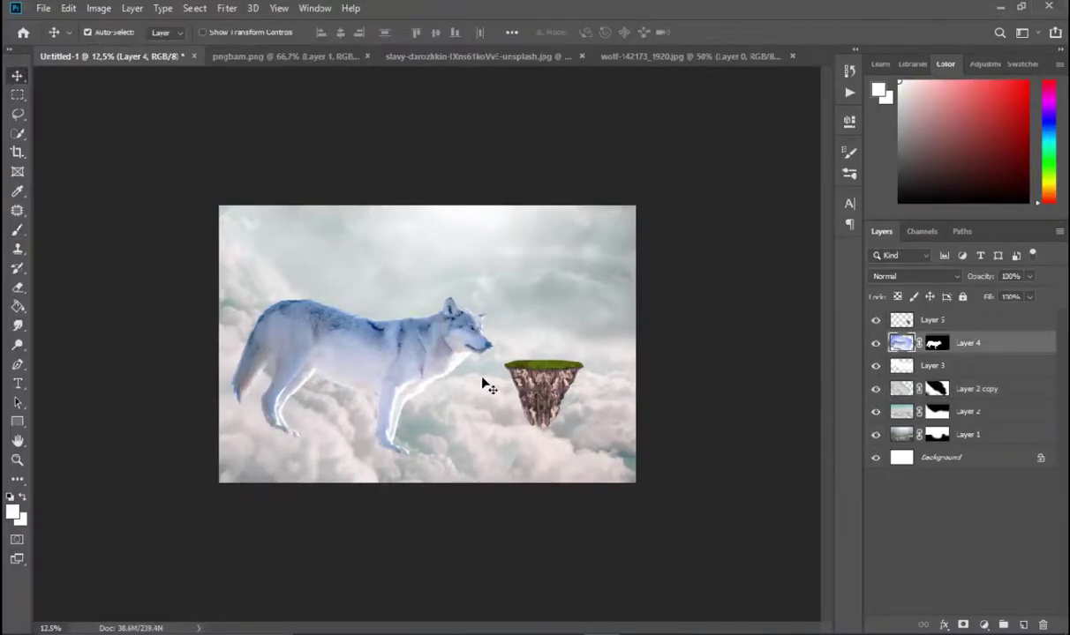
{"action": "key", "text": "ctrl+t"}
{"action": "mouse_move", "coordinate": [620, 344]}
{"action": "left_mouse_down"}
{"action": "mouse_move", "coordinate": [611, 346]}
{"action": "mouse_move", "coordinate": [622, 368]}
{"action": "left_mouse_up"}
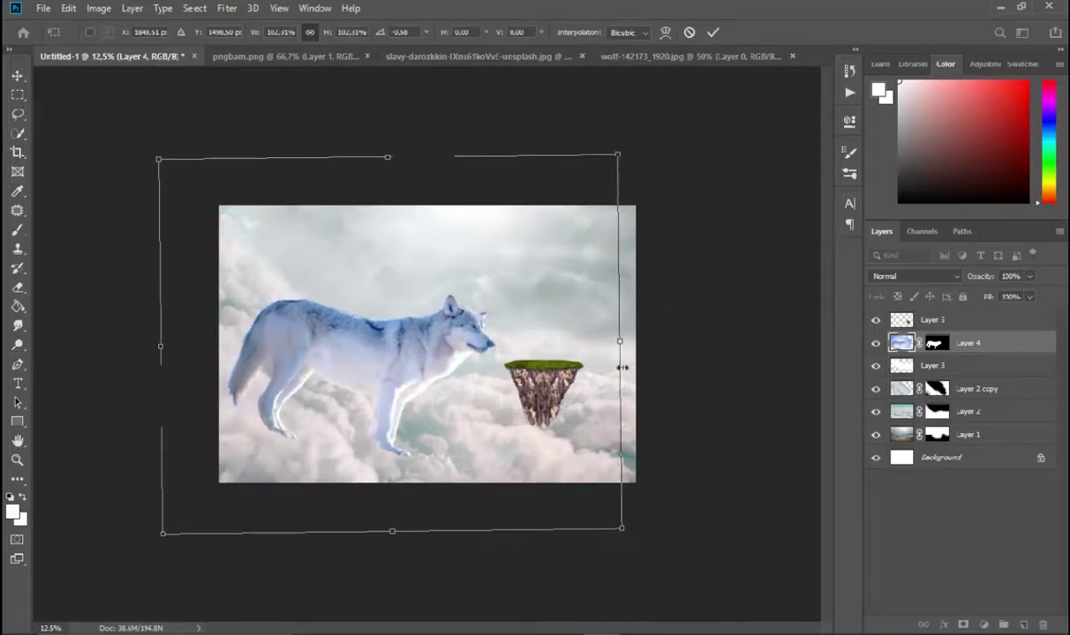
{"action": "key", "text": "Return"}
Paint black on the wolf's mask to fade its rear, back, hindquarters and legs into clouds.
{"action": "left_click", "coordinate": [18, 229]}
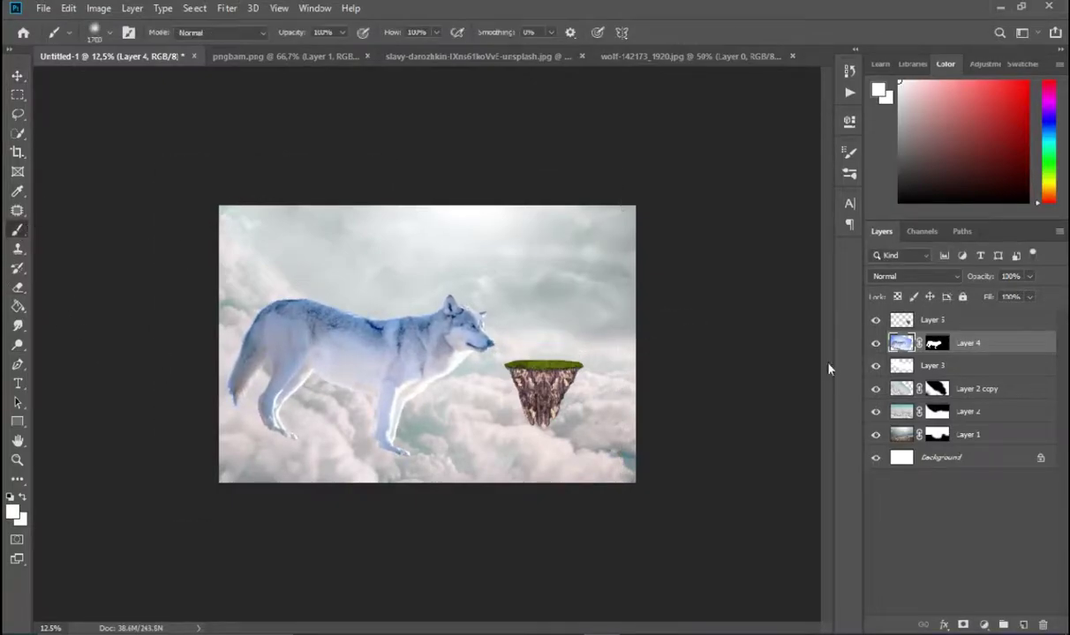
{"action": "left_click", "coordinate": [936, 344]}
{"action": "mouse_move", "coordinate": [119, 286]}
{"action": "left_mouse_down"}
{"action": "mouse_move", "coordinate": [160, 339]}
{"action": "mouse_move", "coordinate": [209, 209]}
{"action": "left_mouse_up"}
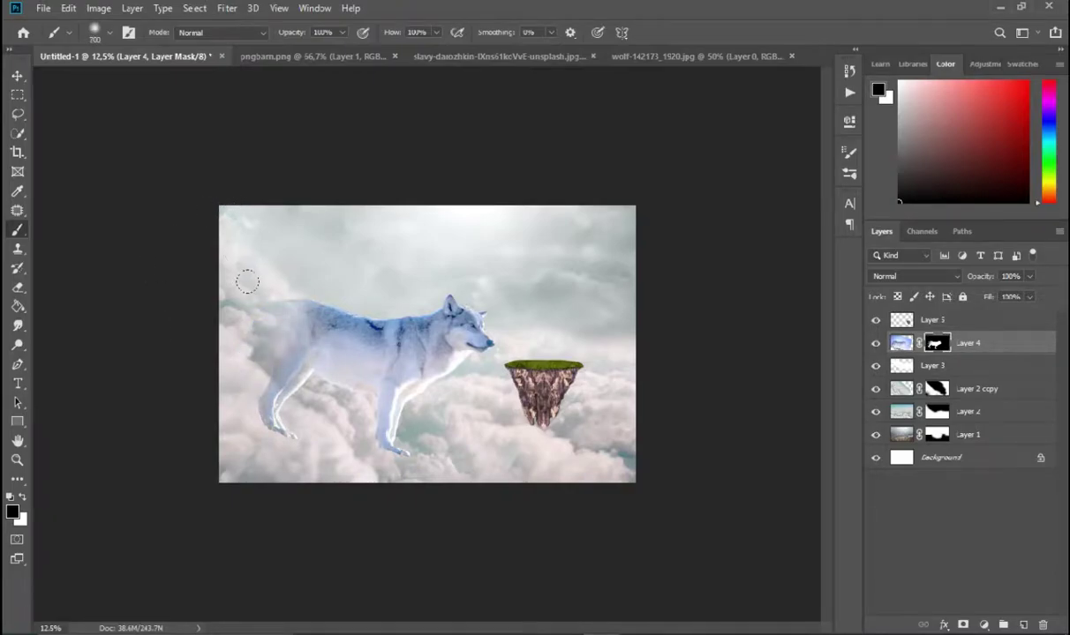
{"action": "left_click_drag", "start_coordinate": [247, 281], "coordinate": [346, 284]}
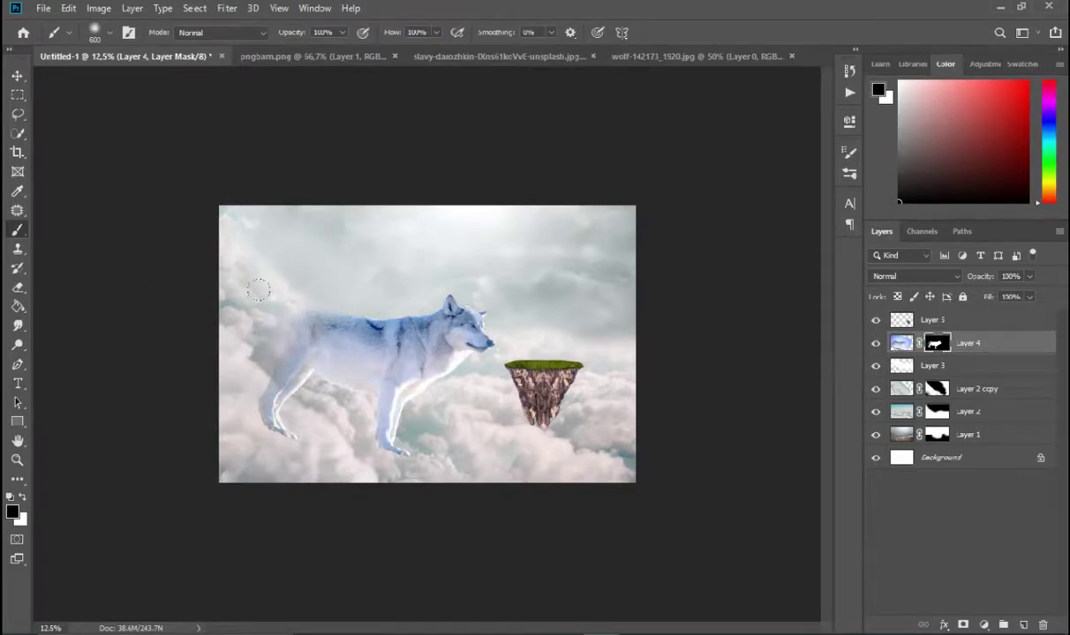
{"action": "mouse_move", "coordinate": [258, 289]}
{"action": "left_mouse_down"}
{"action": "mouse_move", "coordinate": [253, 380]}
{"action": "mouse_move", "coordinate": [292, 304]}
{"action": "mouse_move", "coordinate": [269, 398]}
{"action": "left_mouse_up"}
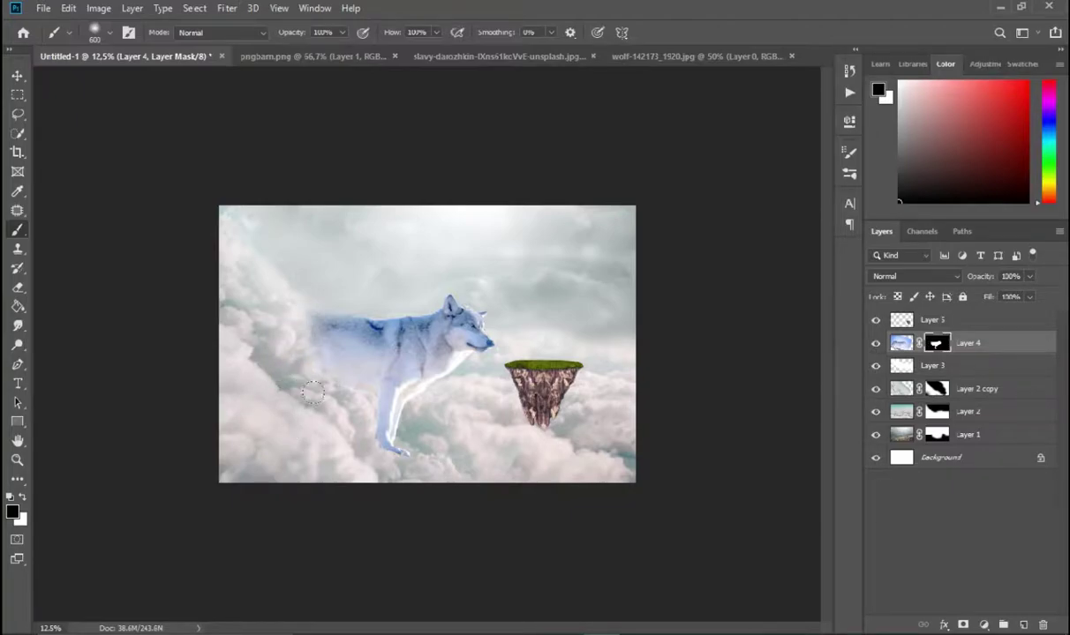
{"action": "key", "text": "ctrl+plus"}
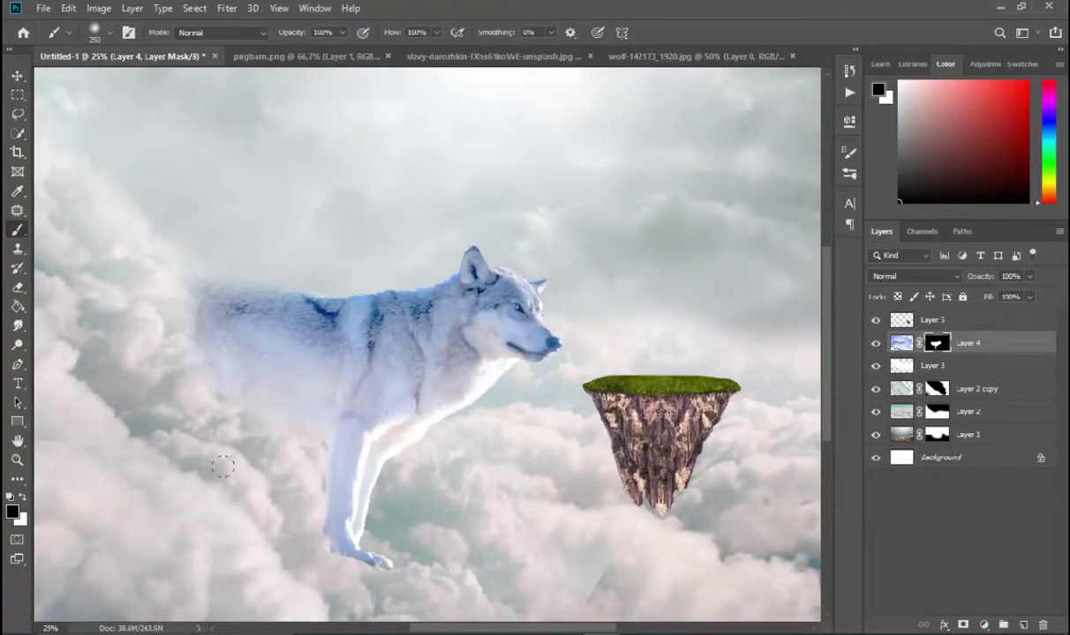
{"action": "mouse_move", "coordinate": [310, 549]}
{"action": "left_mouse_down"}
{"action": "mouse_move", "coordinate": [353, 568]}
{"action": "mouse_move", "coordinate": [335, 525]}
{"action": "left_mouse_up"}
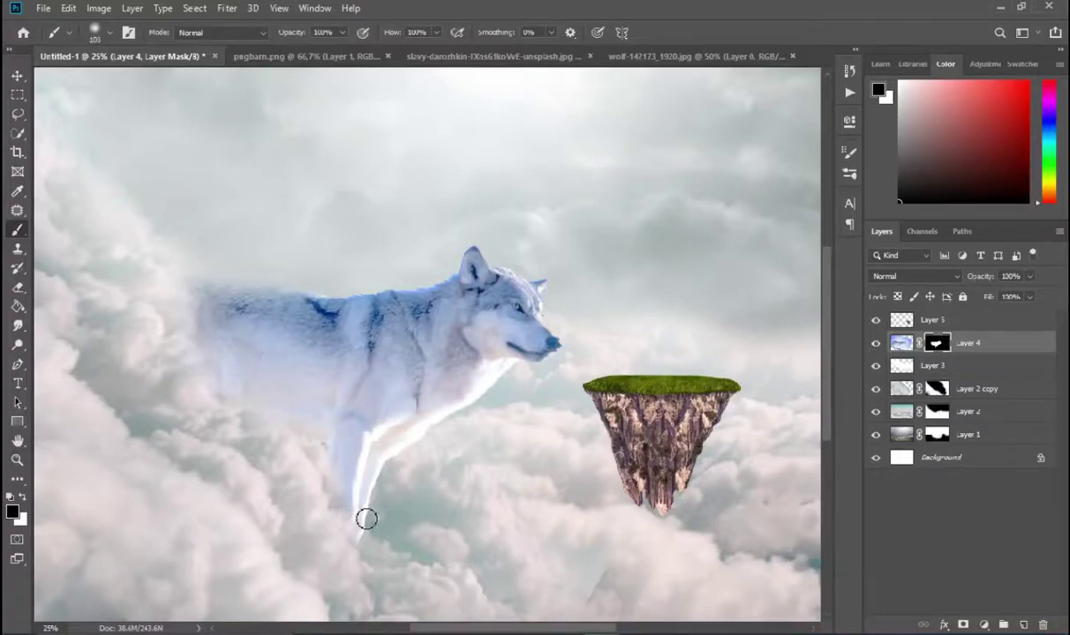
{"action": "mouse_move", "coordinate": [367, 520]}
{"action": "left_mouse_down"}
{"action": "mouse_move", "coordinate": [365, 547]}
{"action": "mouse_move", "coordinate": [374, 528]}
{"action": "left_mouse_up"}
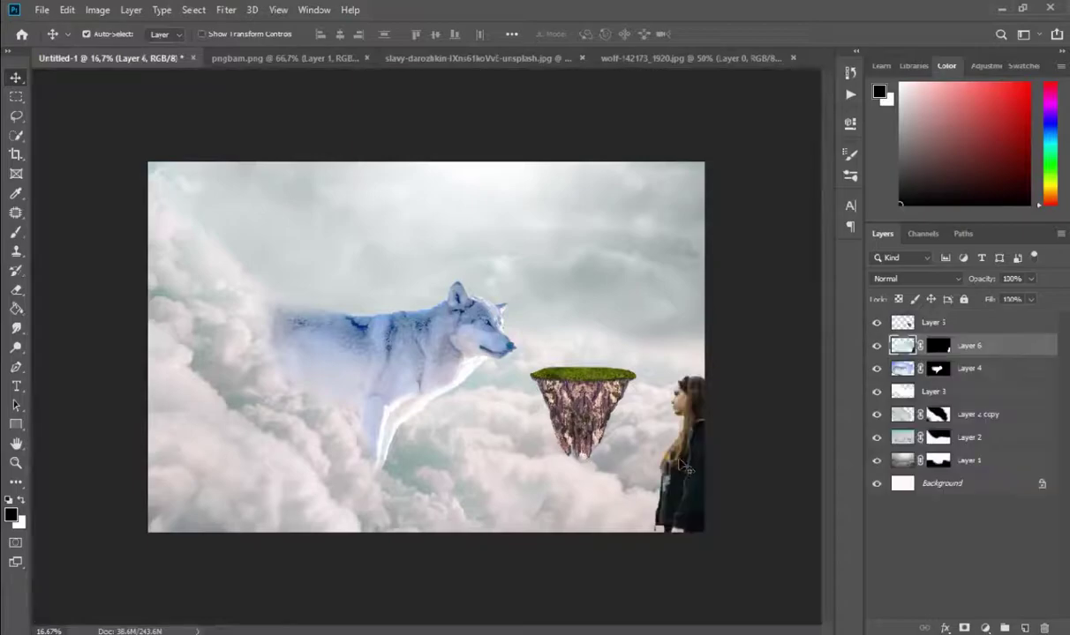
Shrink the girl to about 20%, stack her above the island layer, and stand her on its grass.
{"action": "mouse_move", "coordinate": [286, 249]}
{"action": "left_mouse_down"}
{"action": "mouse_move", "coordinate": [668, 501]}
{"action": "mouse_move", "coordinate": [399, 287]}
{"action": "mouse_move", "coordinate": [609, 406]}
{"action": "left_mouse_up"}
{"action": "left_click_drag", "start_coordinate": [709, 512], "coordinate": [562, 356]}
{"action": "key", "text": "Return"}
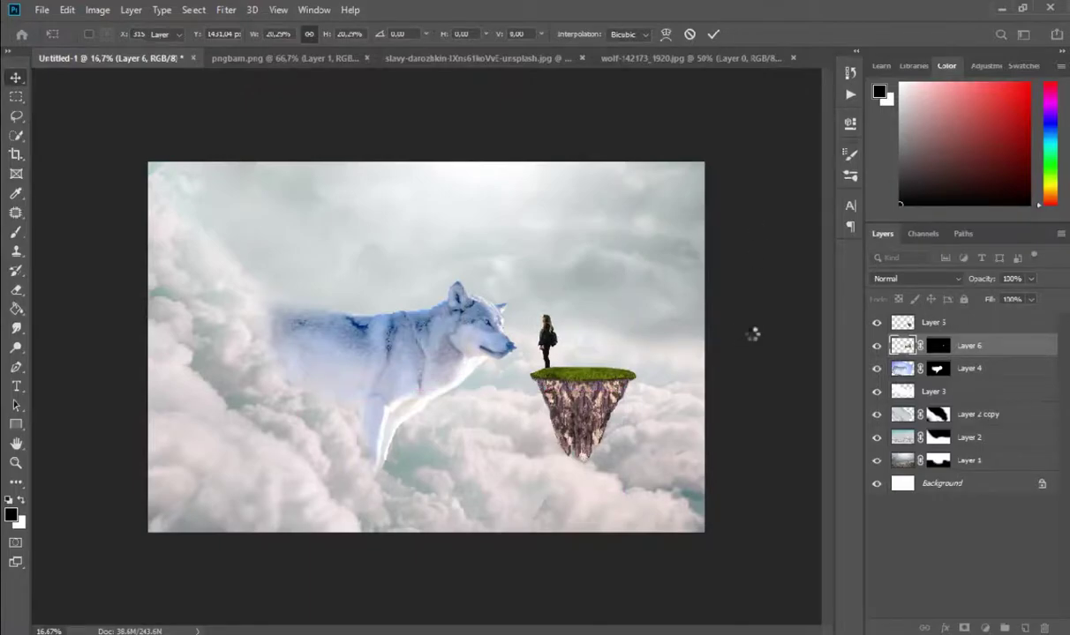
{"action": "key", "text": "ctrl+plus"}
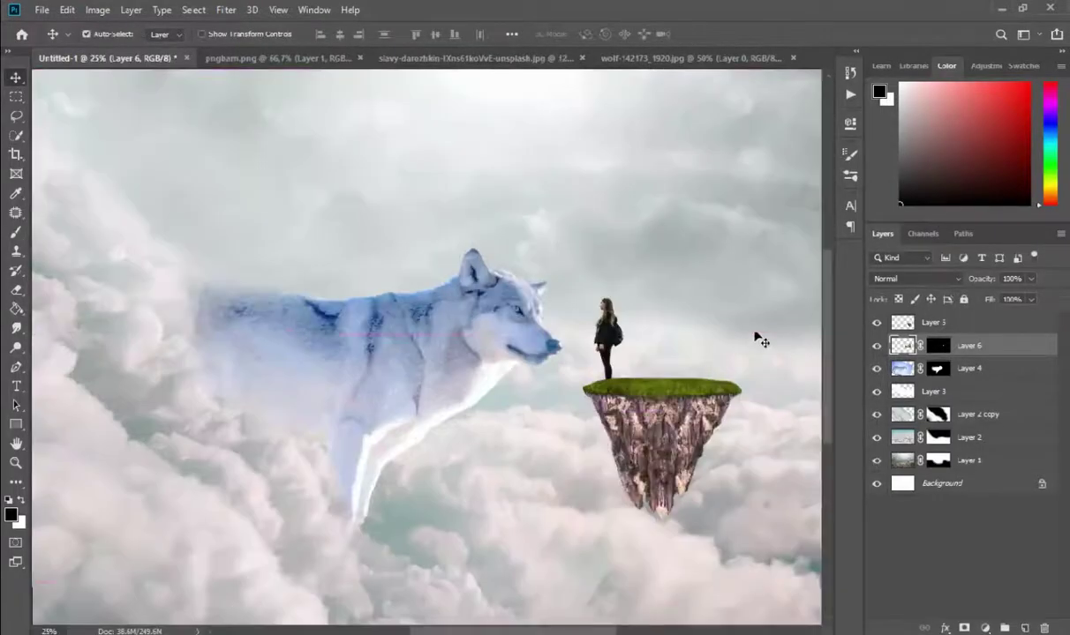
{"action": "left_click_drag", "start_coordinate": [614, 366], "coordinate": [607, 365]}
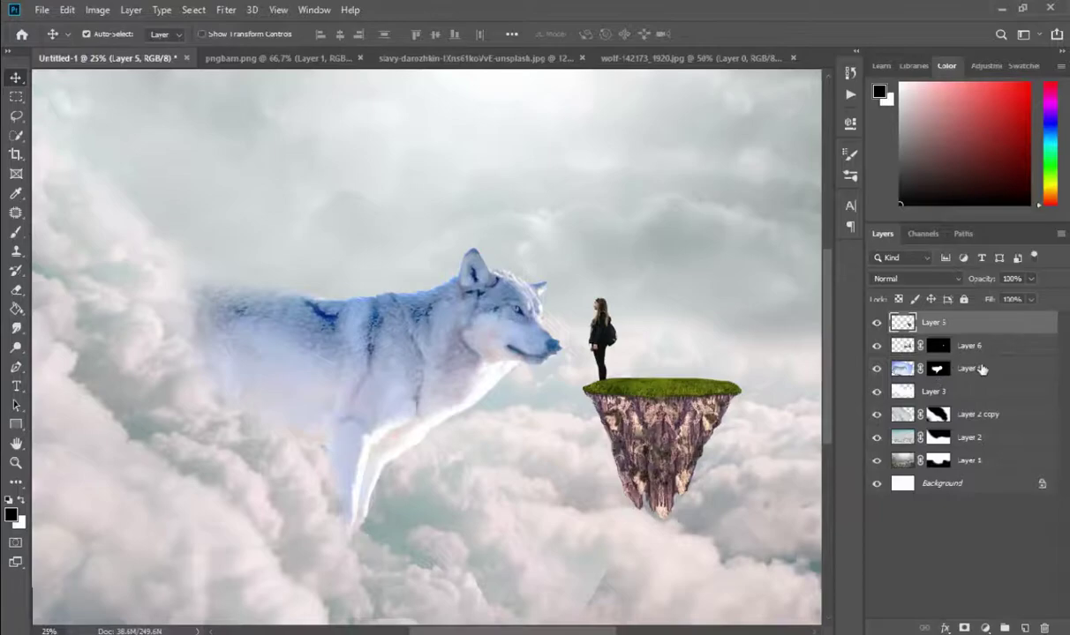
{"action": "left_click_drag", "start_coordinate": [977, 360], "coordinate": [935, 316]}
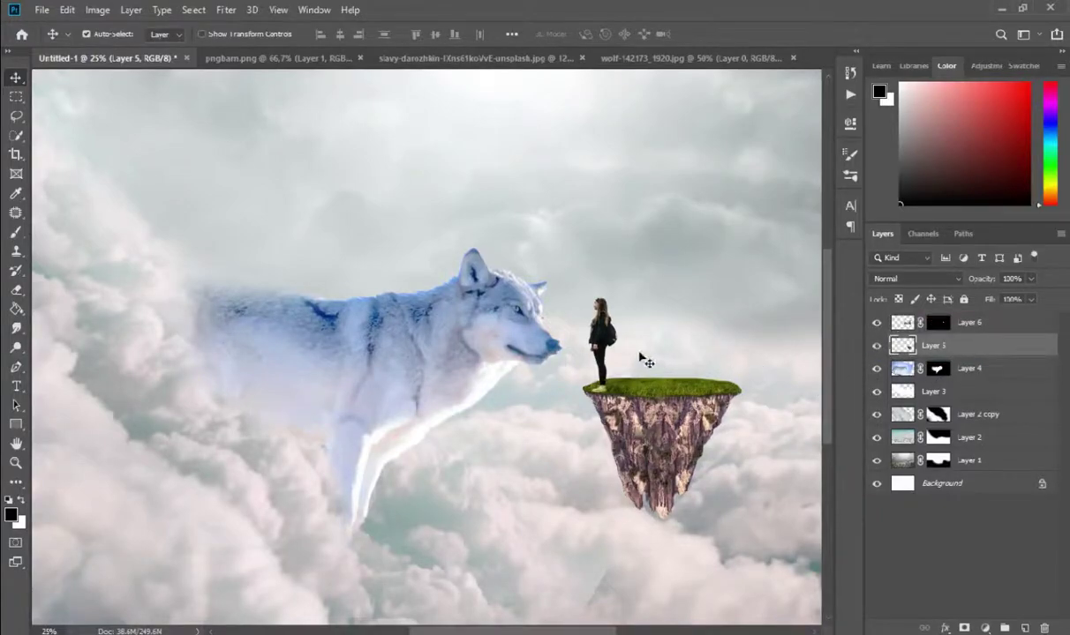
{"action": "left_click_drag", "start_coordinate": [611, 341], "coordinate": [618, 328]}
Stretch the floating island layer wider with Free Transform.
{"action": "left_click", "coordinate": [684, 384]}
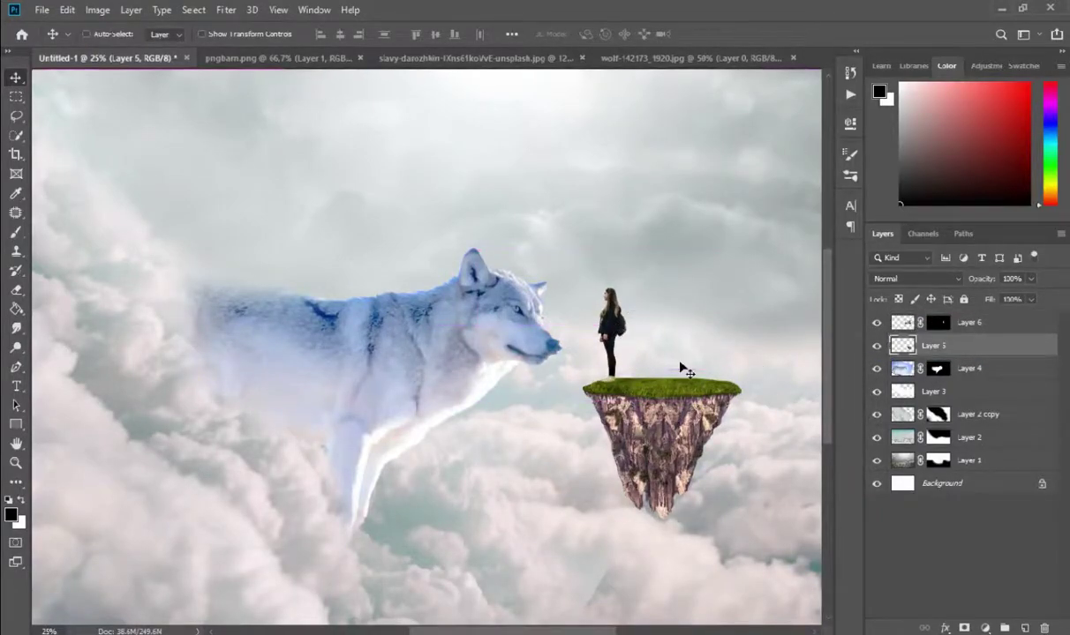
{"action": "key", "text": "ctrl+minus"}
{"action": "key", "text": "ctrl+t"}
{"action": "left_click_drag", "start_coordinate": [640, 416], "coordinate": [661, 417]}
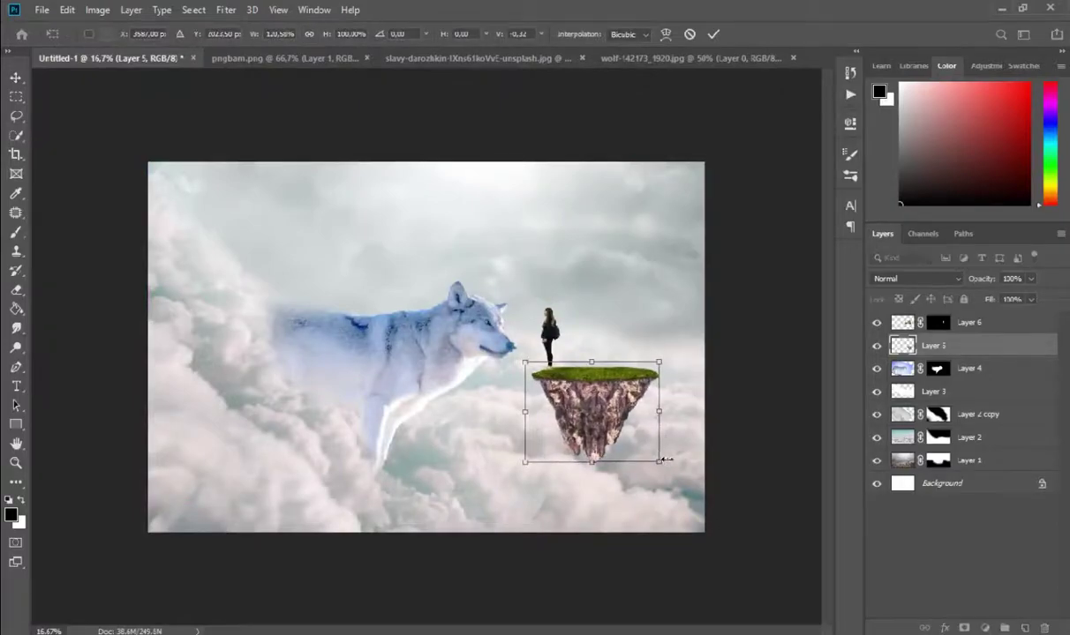
Mask the island and fade its lower tip with a 1300 px black brush, then add an empty layer.
{"action": "key", "text": "Return"}
{"action": "left_click", "coordinate": [949, 622]}
{"action": "left_click", "coordinate": [16, 232]}
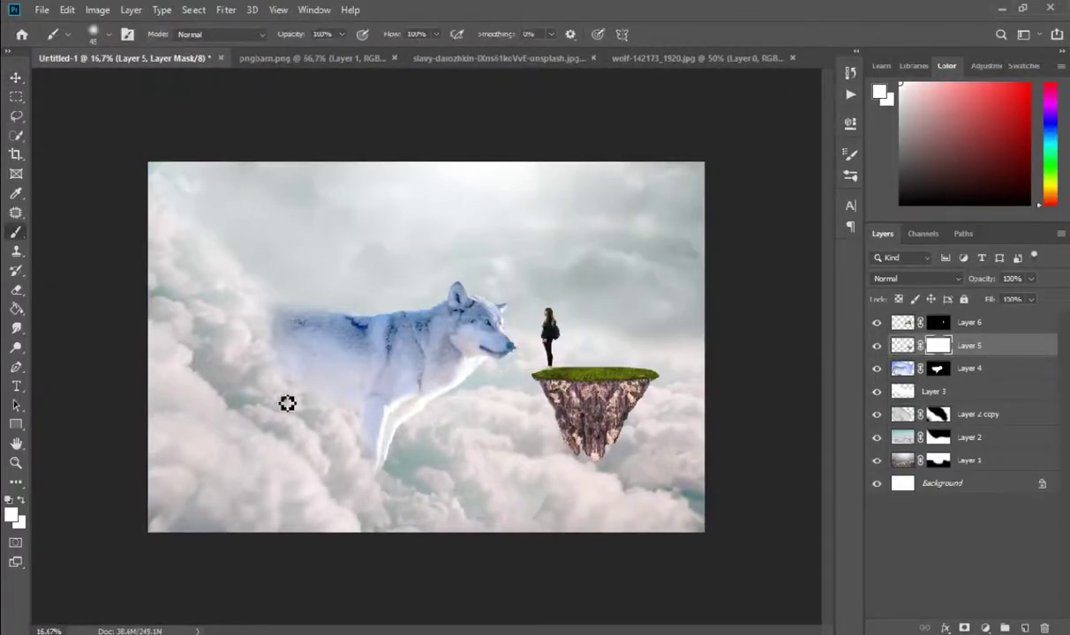
{"action": "key", "text": "d"}
{"action": "left_click", "coordinate": [564, 416]}
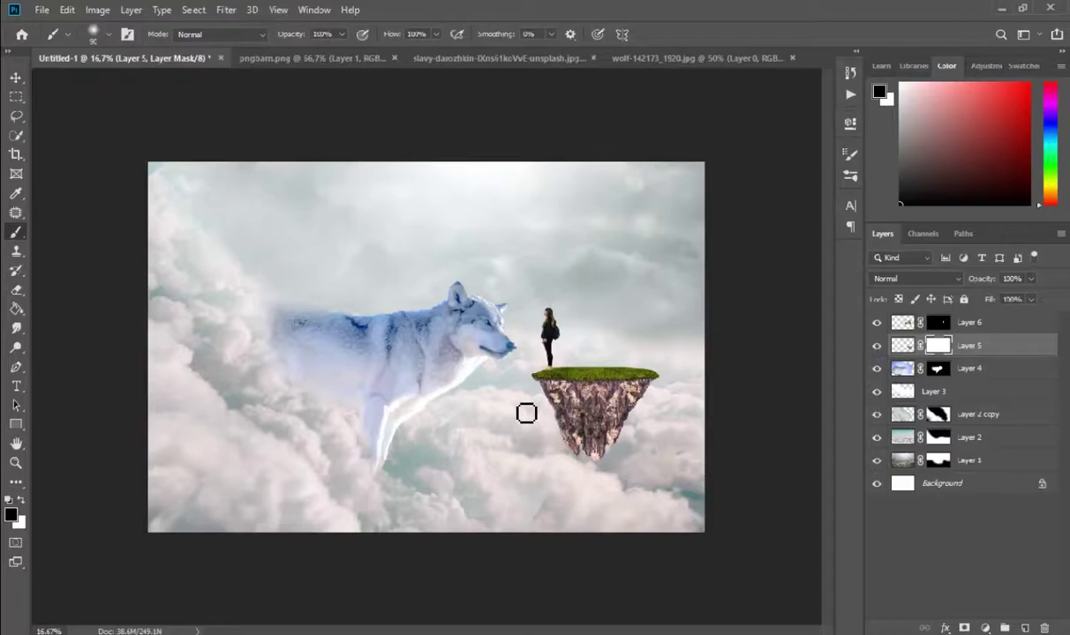
{"action": "key", "text": "bracketright"}
{"action": "key", "text": "bracketright"}
{"action": "key", "text": "bracketright"}
{"action": "left_click", "coordinate": [491, 412]}
{"action": "key", "text": "bracketright"}
{"action": "key", "text": "bracketright"}
{"action": "key", "text": "bracketright"}
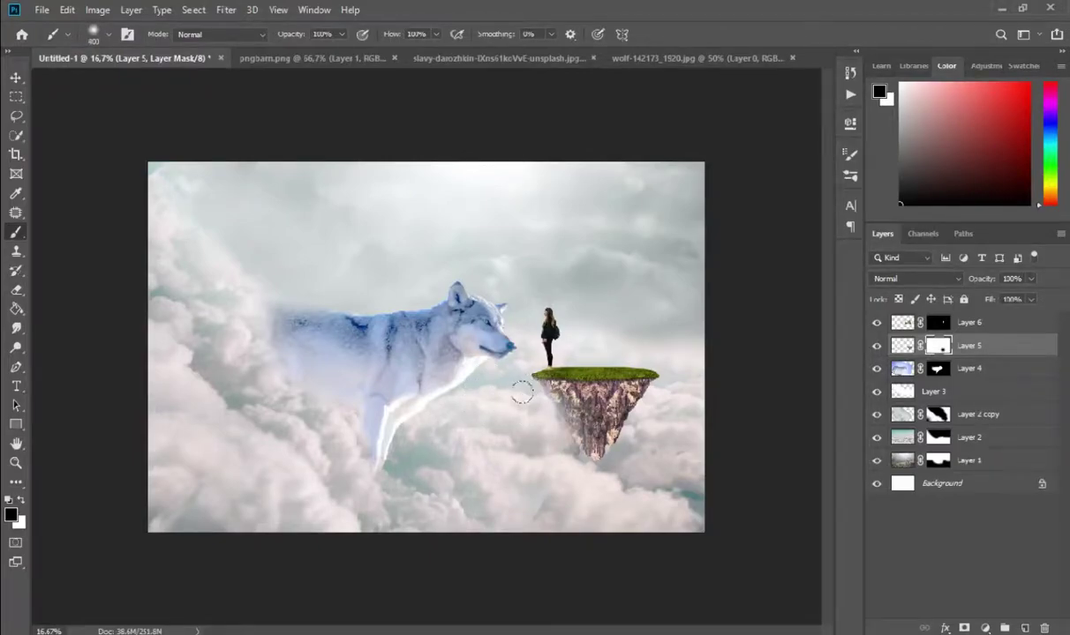
{"action": "left_click_drag", "start_coordinate": [565, 432], "coordinate": [662, 395]}
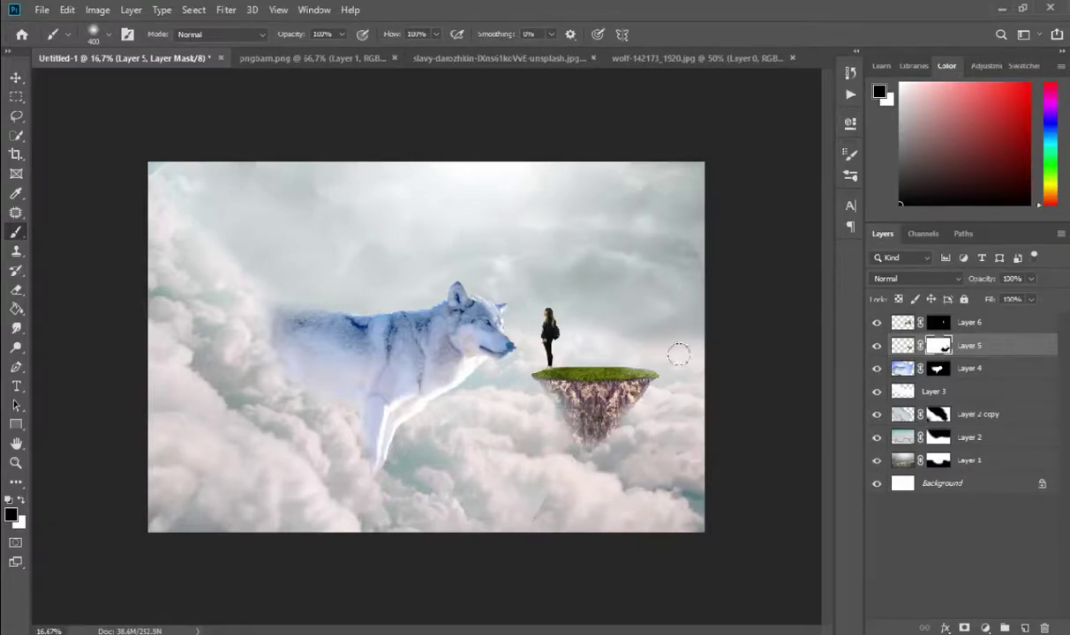
{"action": "left_click", "coordinate": [1026, 627]}
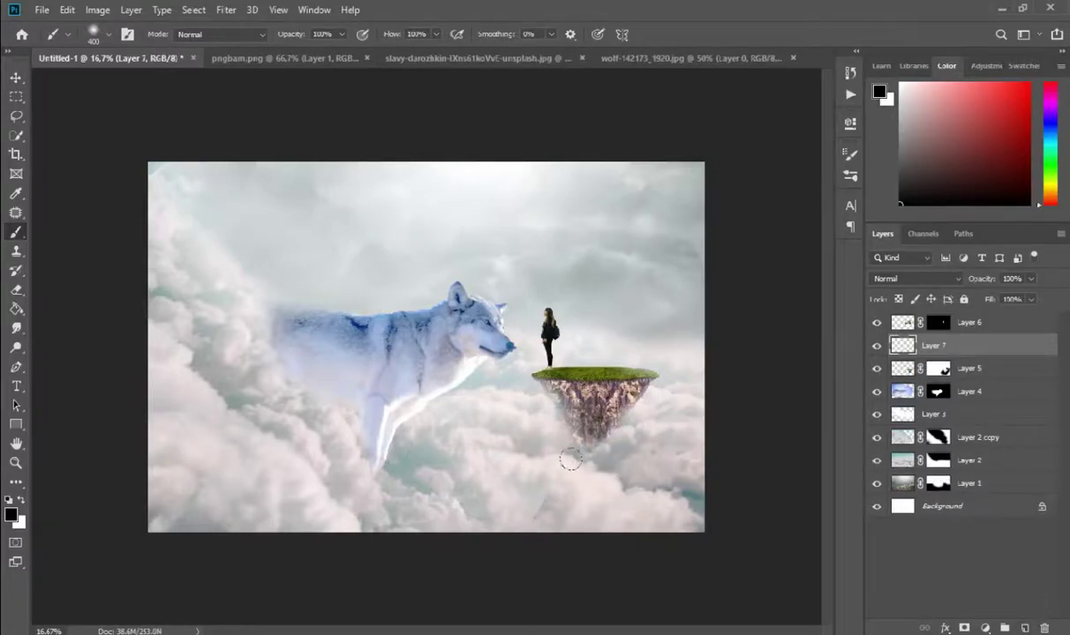
Paint a sampled pale cloud colour over the rock's base on Layer 7, blended as Lighter Color.
{"action": "left_click", "coordinate": [562, 414], "text": "alt"}
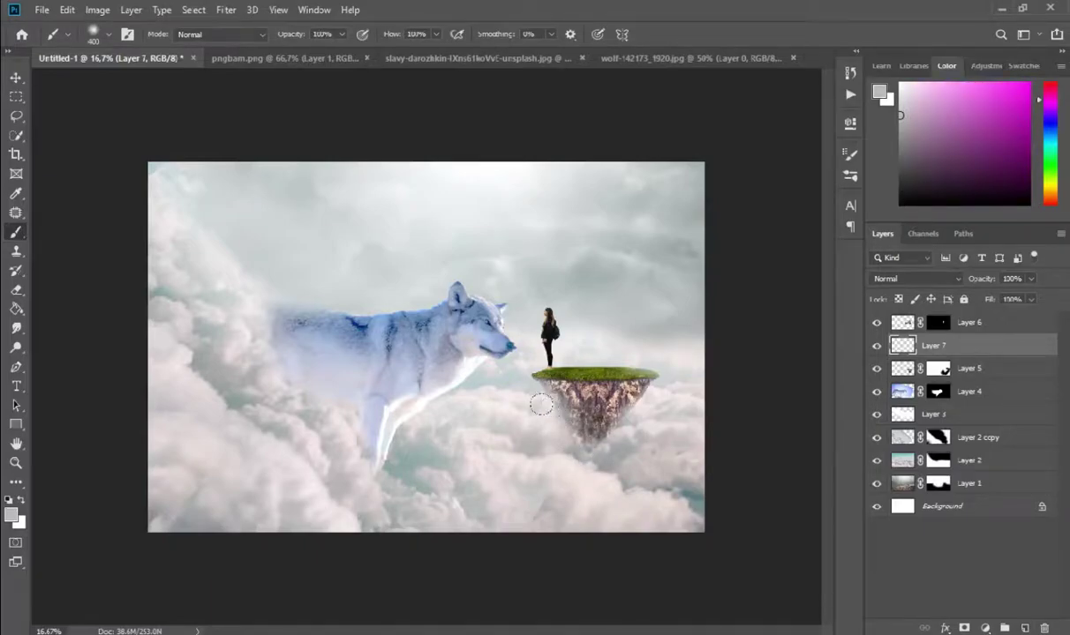
{"action": "mouse_move", "coordinate": [533, 390]}
{"action": "left_mouse_down"}
{"action": "mouse_move", "coordinate": [553, 416]}
{"action": "mouse_move", "coordinate": [618, 366]}
{"action": "left_mouse_up"}
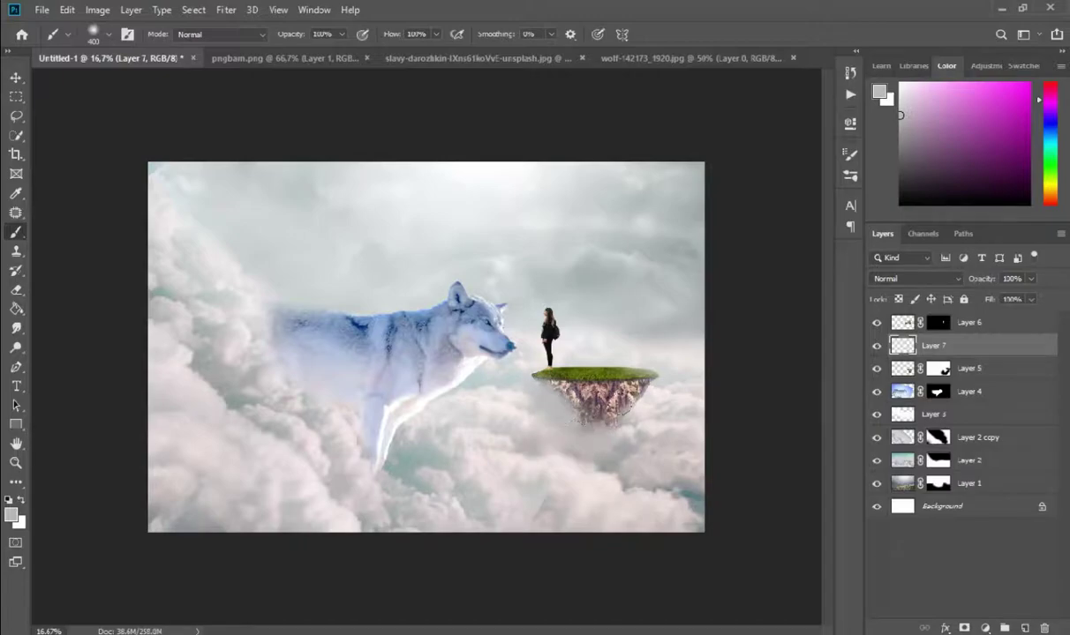
{"action": "left_click", "coordinate": [938, 283]}
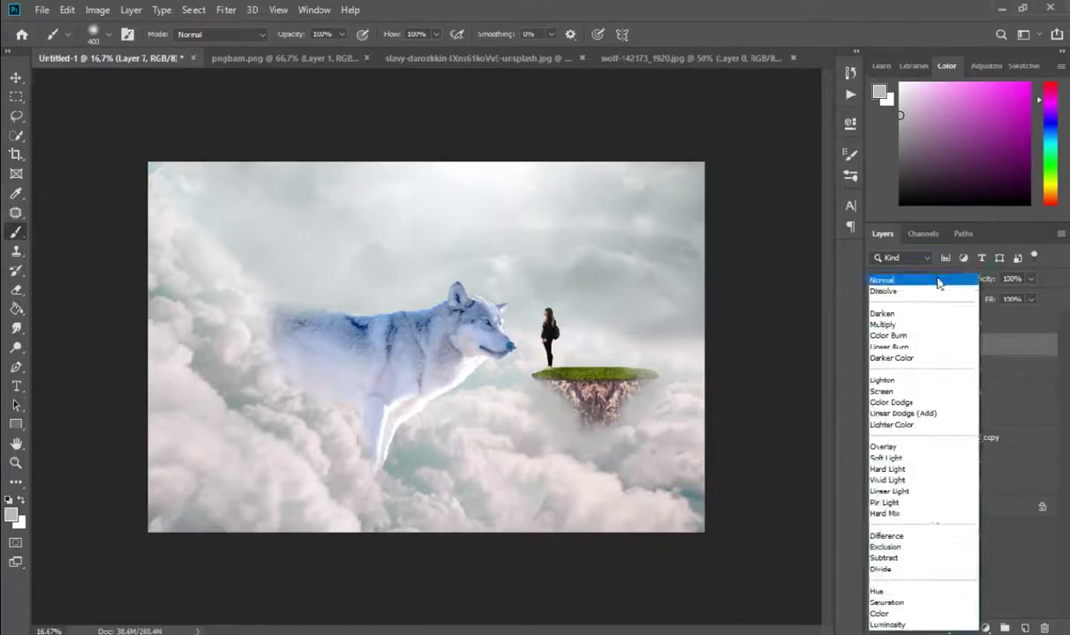
{"action": "left_click", "coordinate": [950, 425]}
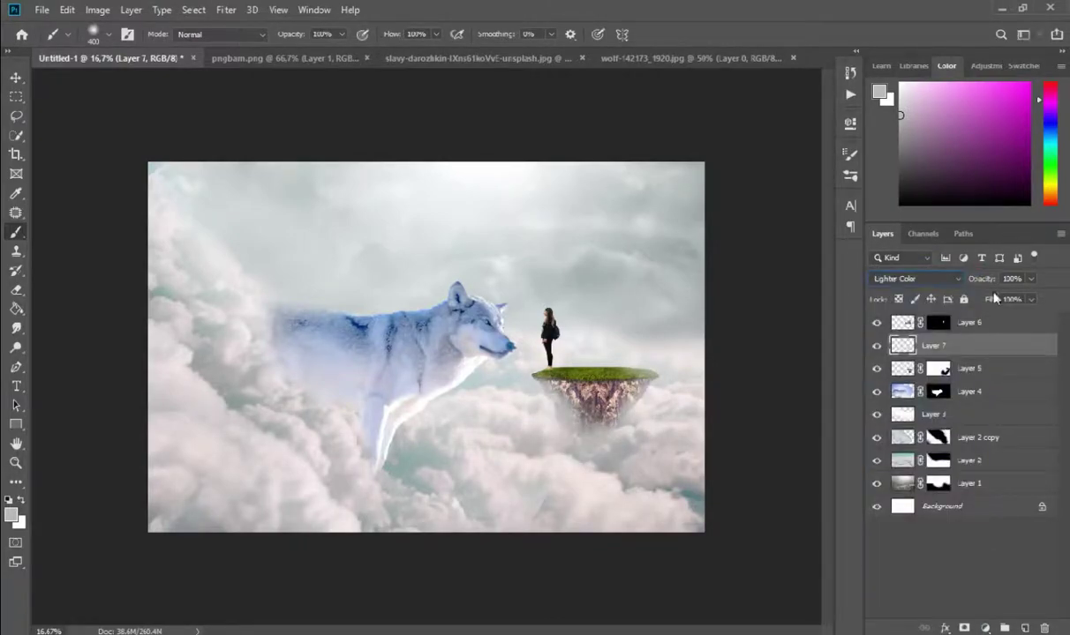
Squash the cloud paint to about 81% height and reposition it under the island.
{"action": "key", "text": "ctrl+r"}
{"action": "key", "text": "ctrl+t"}
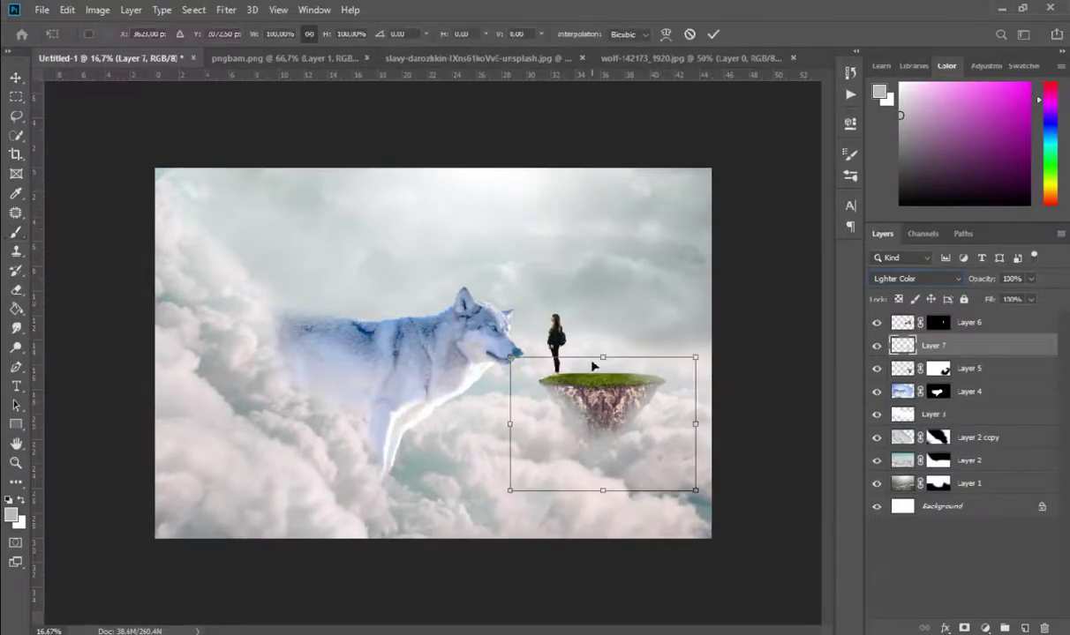
{"action": "left_click_drag", "start_coordinate": [604, 361], "coordinate": [603, 382]}
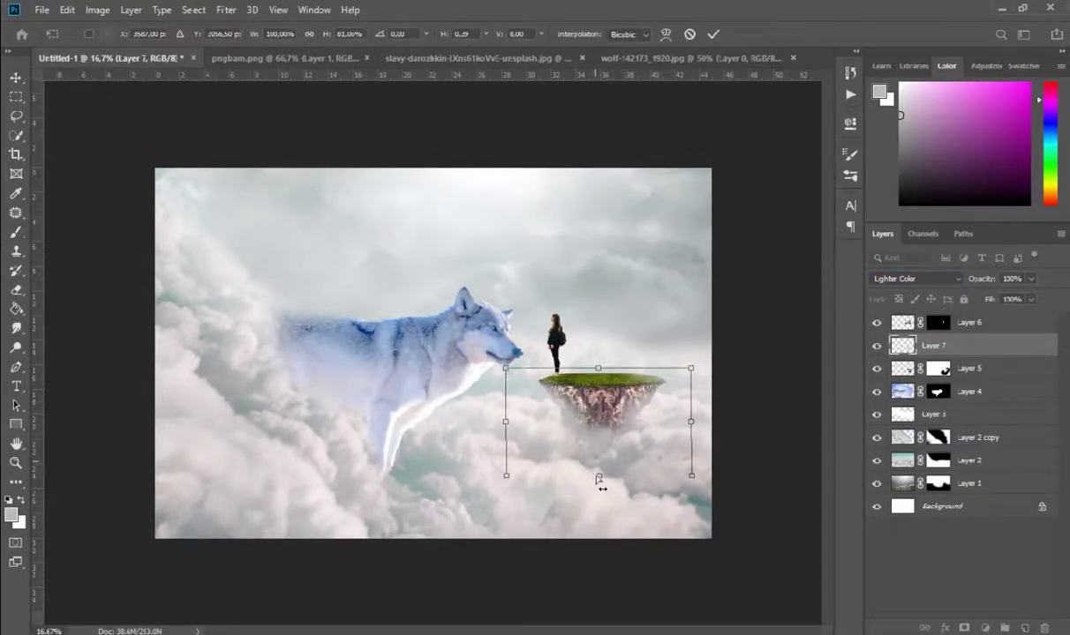
{"action": "left_click_drag", "start_coordinate": [607, 453], "coordinate": [616, 457]}
{"action": "key", "text": "Return"}
{"action": "key", "text": "b"}
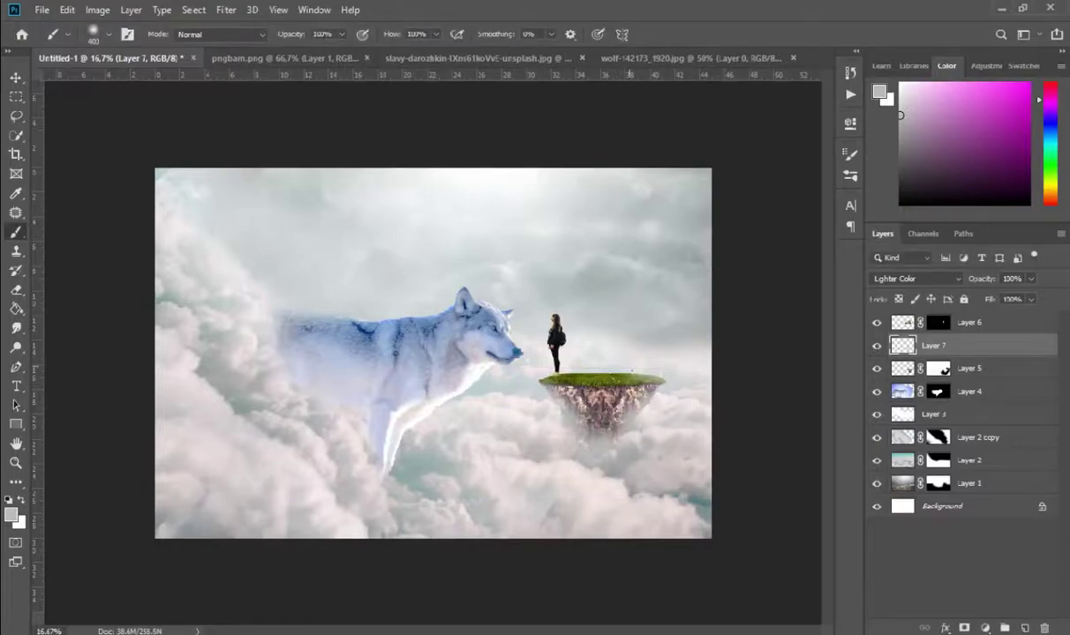
{"action": "key", "text": "v"}
{"action": "left_click", "coordinate": [346, 516]}
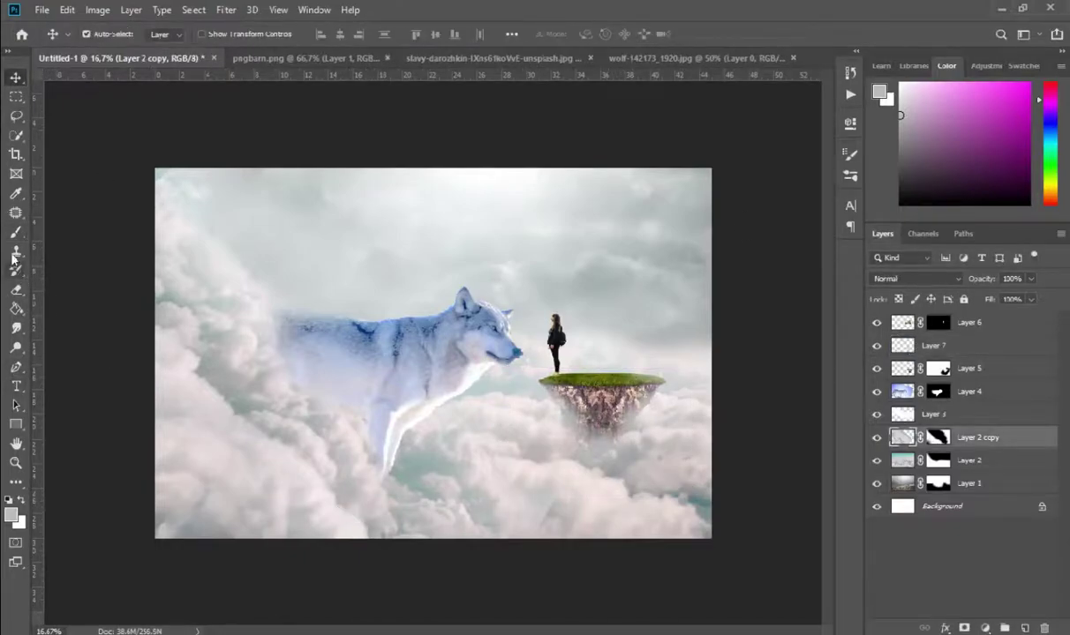
Paint black on the Layer 2 copy mask to hide clouds below the wolf's chest.
{"action": "key", "text": "b"}
{"action": "left_click", "coordinate": [927, 439]}
{"action": "key", "text": "d"}
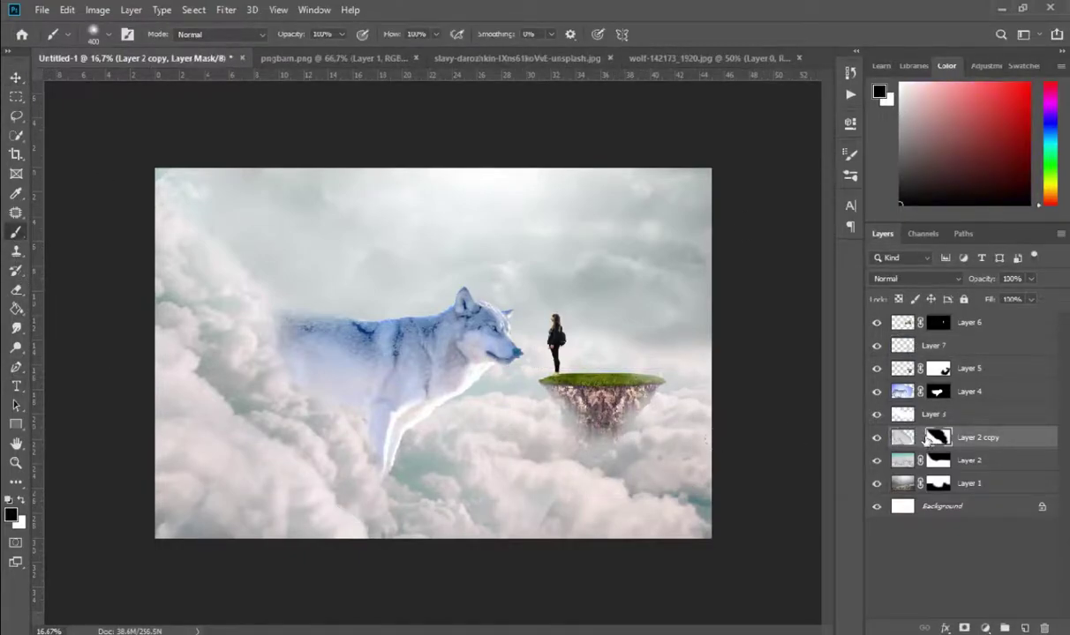
{"action": "mouse_move", "coordinate": [411, 454]}
{"action": "left_mouse_down"}
{"action": "mouse_move", "coordinate": [494, 494]}
{"action": "mouse_move", "coordinate": [450, 454]}
{"action": "mouse_move", "coordinate": [415, 457]}
{"action": "left_mouse_up"}
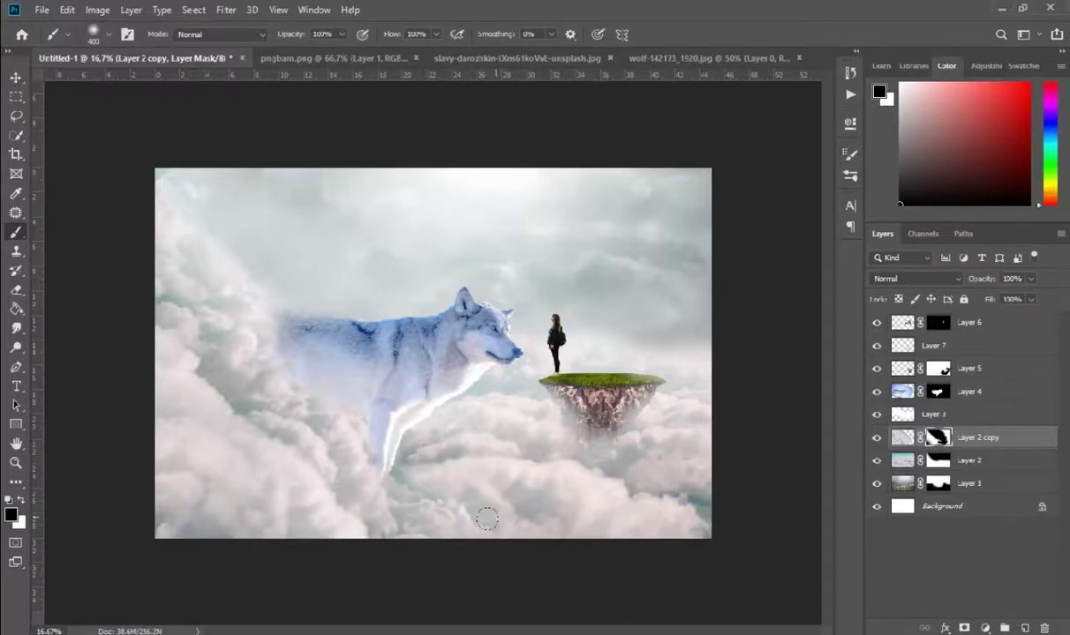
Stretch and skew the Layer 2 copy clouds taller across two Free Transforms.
{"action": "key", "text": "v"}
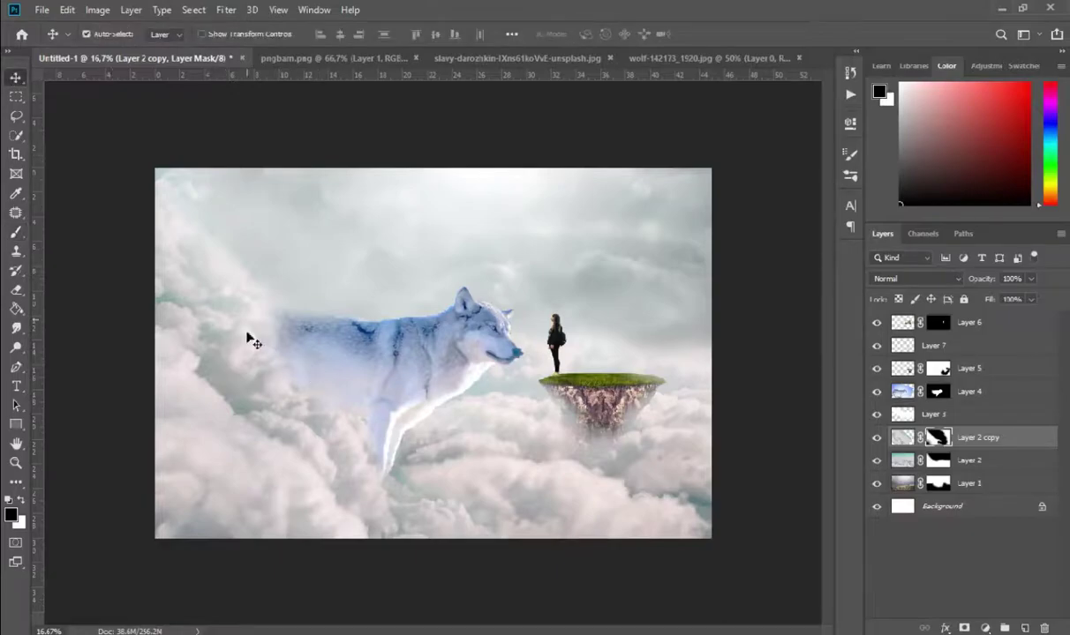
{"action": "key", "text": "ctrl+t"}
{"action": "key", "text": "ctrl+minus"}
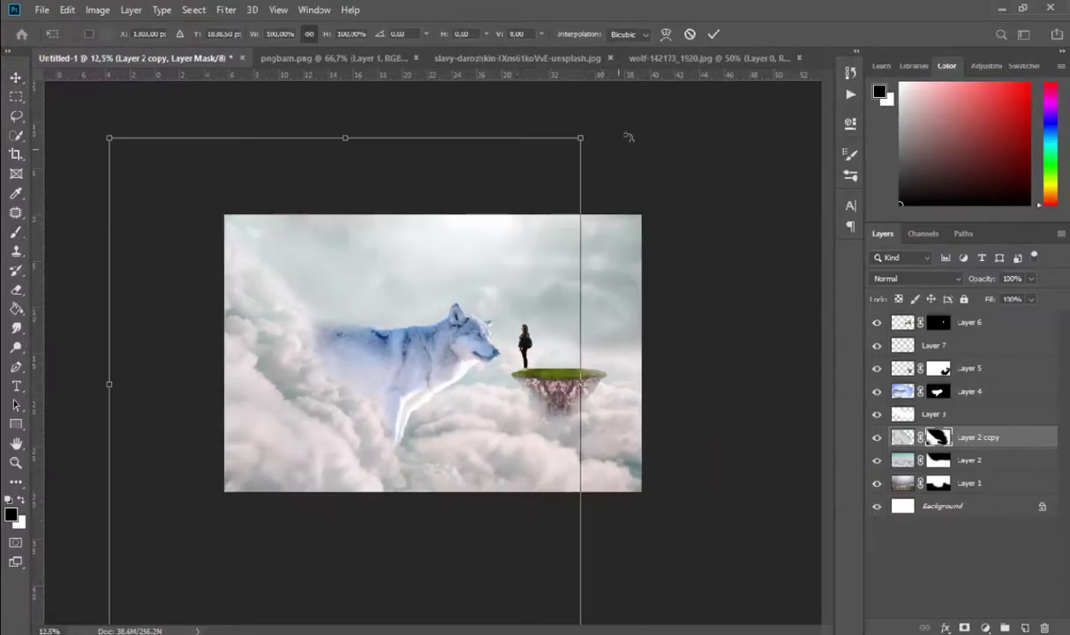
{"action": "left_click_drag", "start_coordinate": [110, 139], "coordinate": [131, 128]}
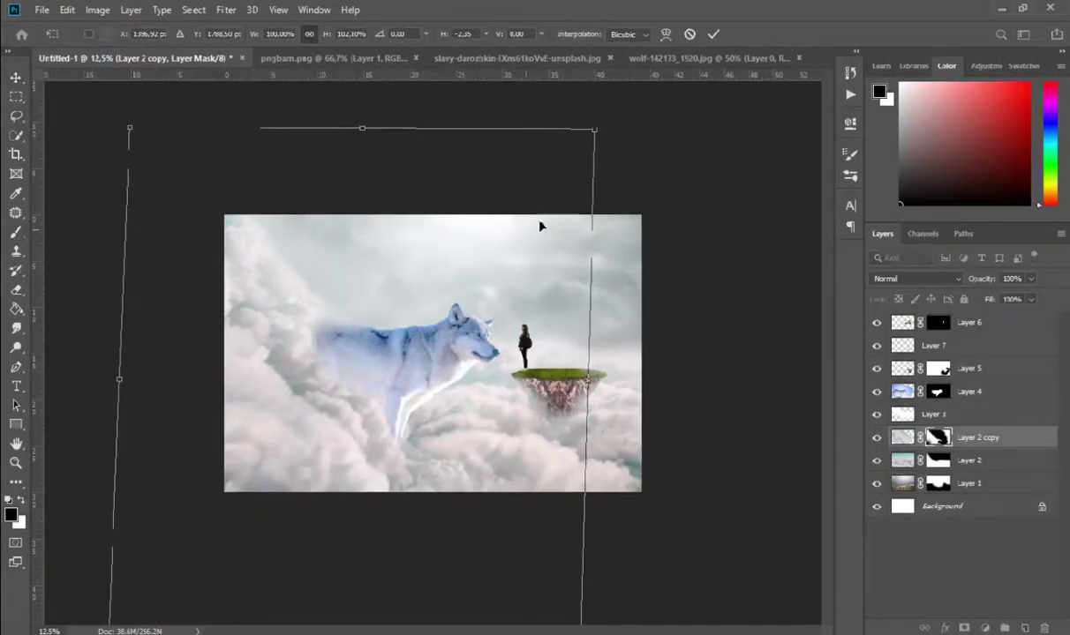
{"action": "left_click_drag", "start_coordinate": [594, 130], "coordinate": [573, 164]}
{"action": "key", "text": "Return"}
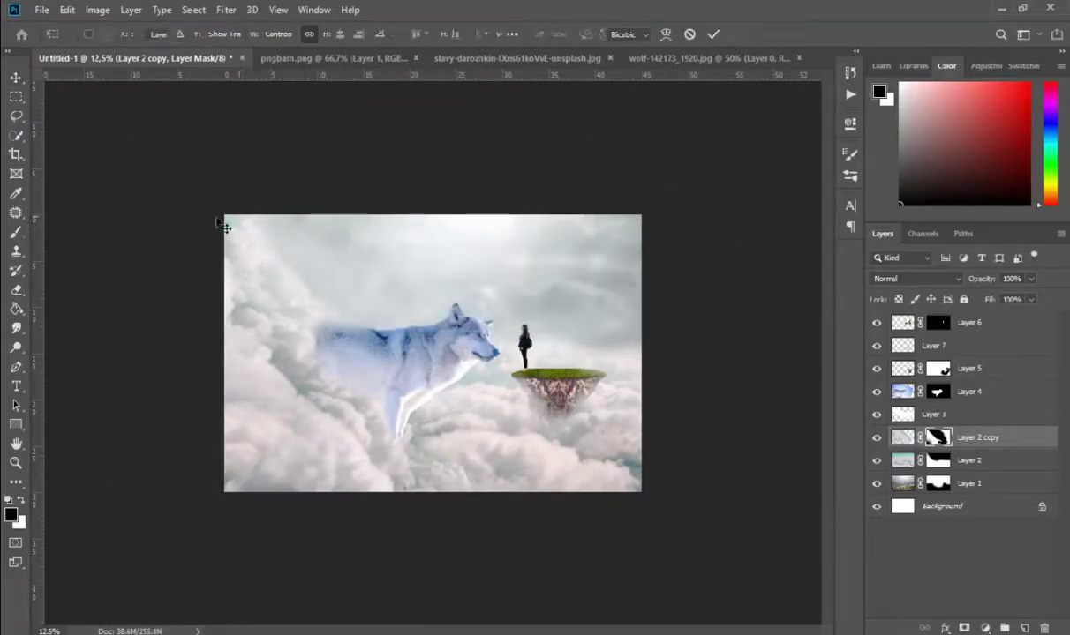
{"action": "key", "text": "ctrl+t"}
{"action": "left_click_drag", "start_coordinate": [124, 149], "coordinate": [112, 116]}
{"action": "key", "text": "Return"}
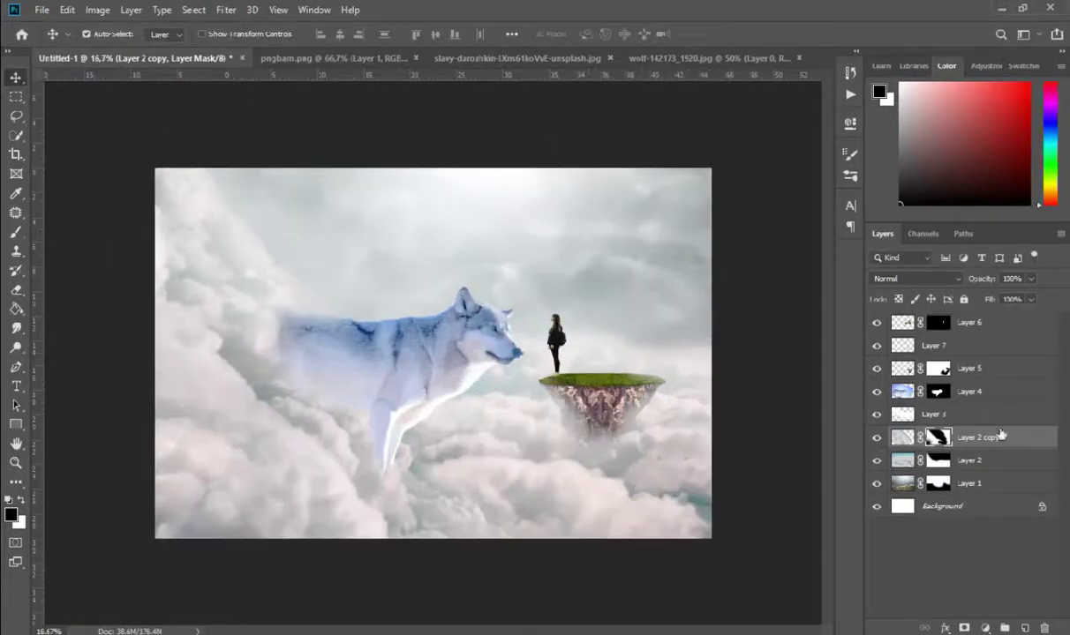
Desaturate the wolf layer to -56 with Hue/Saturation.
{"action": "key", "text": "ctrl+plus"}
{"action": "left_click", "coordinate": [16, 232]}
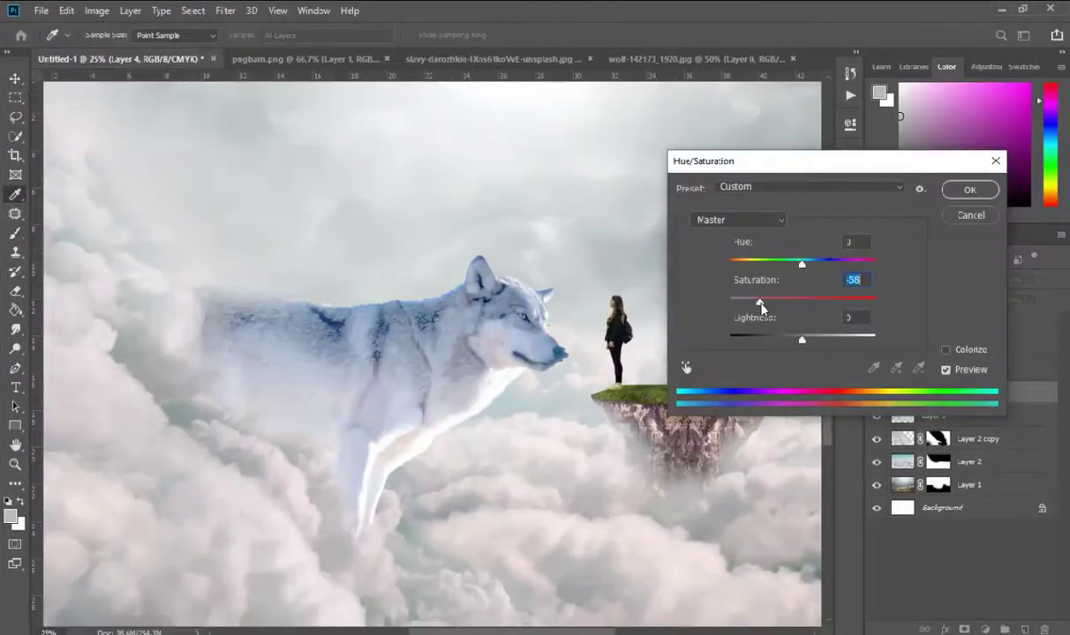
{"action": "left_click_drag", "start_coordinate": [808, 264], "coordinate": [788, 266]}
{"action": "left_click", "coordinate": [969, 191]}
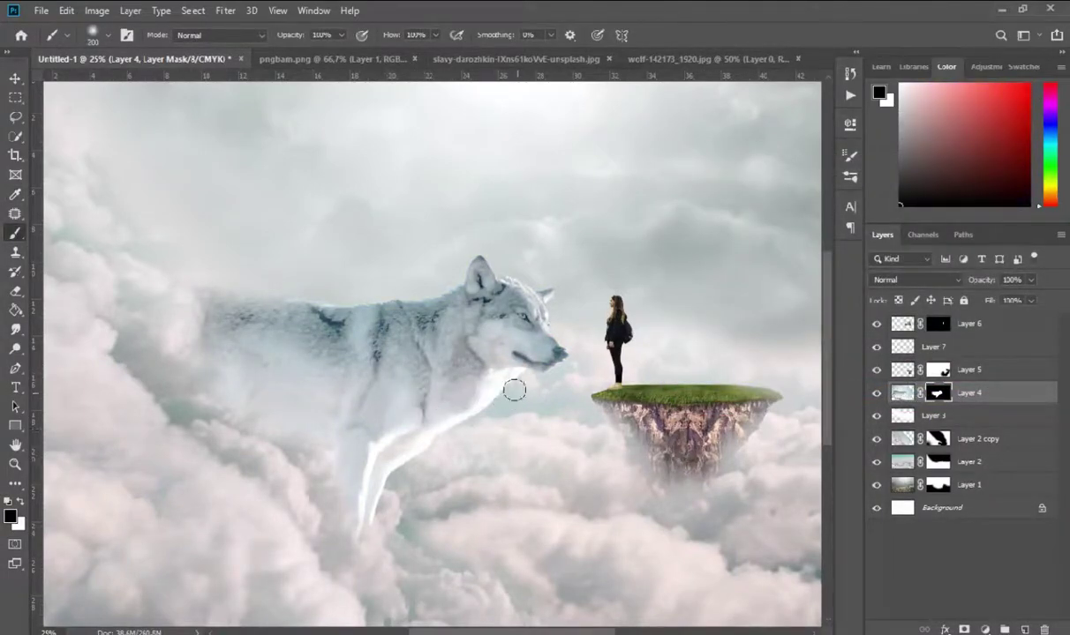
Soften the wolf's back edge on its mask with a 175 px brush, and add empty Layer 8.
{"action": "key", "text": "bracketleft"}
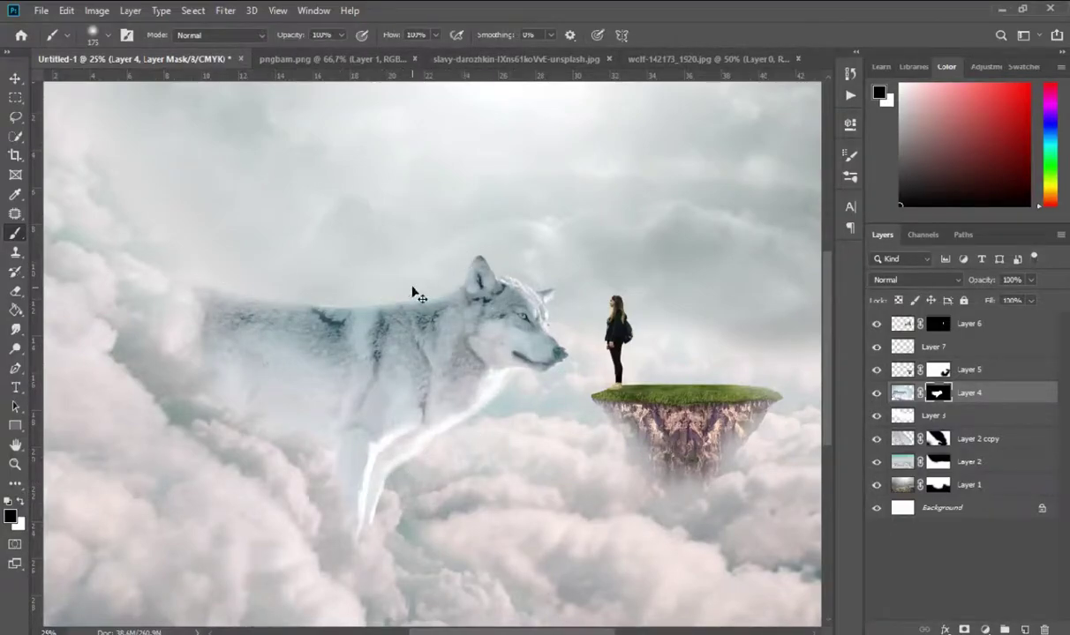
{"action": "left_click_drag", "start_coordinate": [417, 289], "coordinate": [370, 283]}
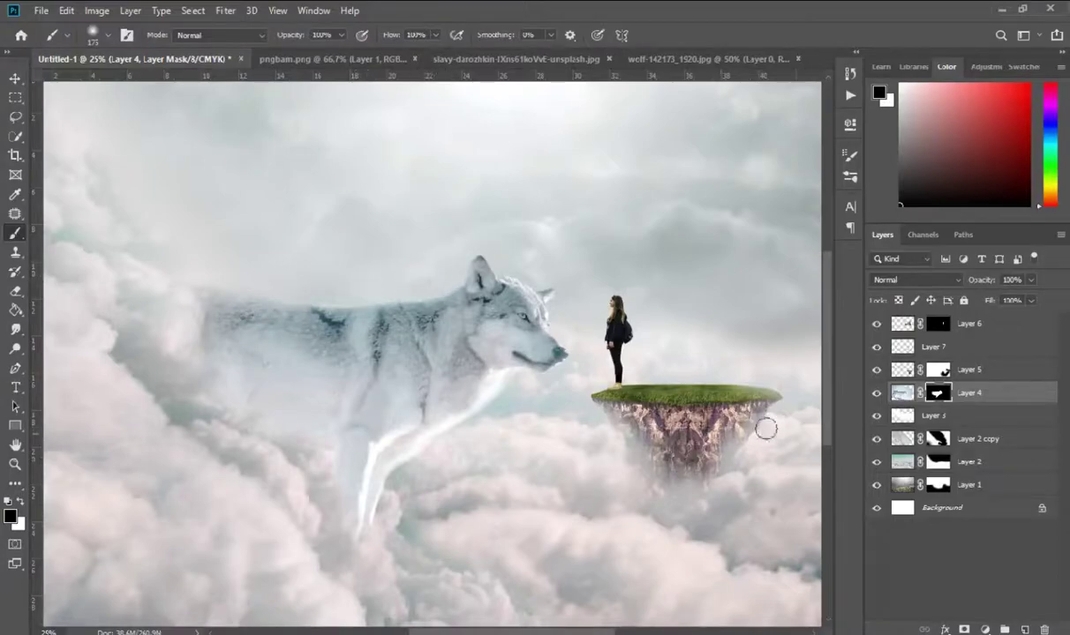
{"action": "left_click", "coordinate": [1023, 629]}
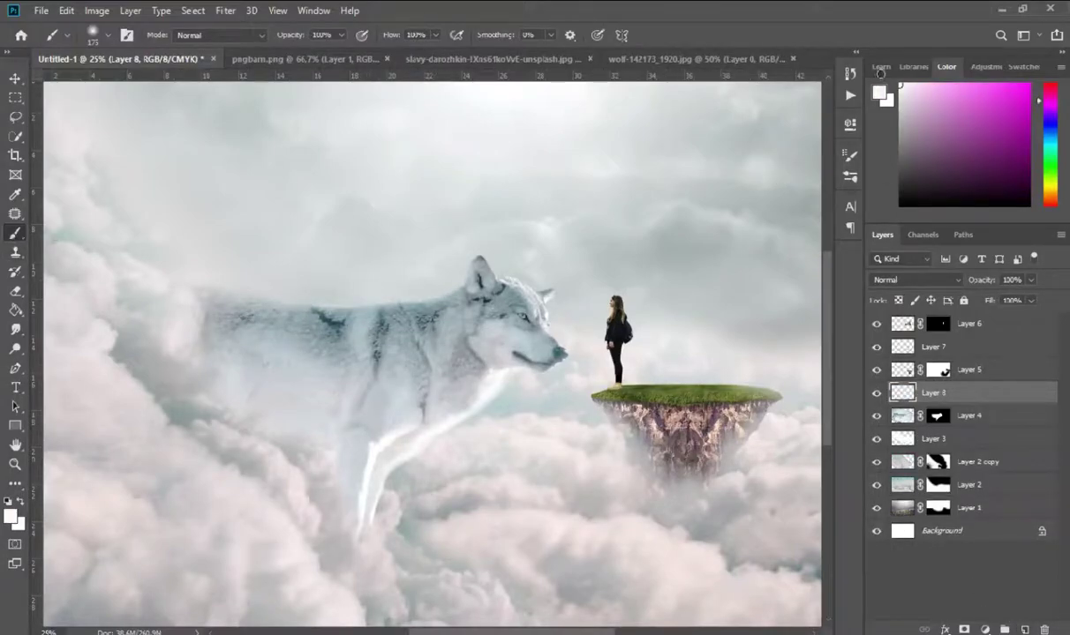
Set Layer 8 to 72% opacity and paint broad white fog over the wolf.
{"action": "left_click_drag", "start_coordinate": [980, 280], "coordinate": [909, 280]}
{"action": "key", "text": "bracketright"}
{"action": "key", "text": "bracketright"}
{"action": "key", "text": "bracketright"}
{"action": "mouse_move", "coordinate": [196, 258]}
{"action": "left_mouse_down"}
{"action": "mouse_move", "coordinate": [315, 282]}
{"action": "mouse_move", "coordinate": [232, 273]}
{"action": "mouse_move", "coordinate": [342, 281]}
{"action": "mouse_move", "coordinate": [148, 280]}
{"action": "mouse_move", "coordinate": [209, 325]}
{"action": "left_mouse_up"}
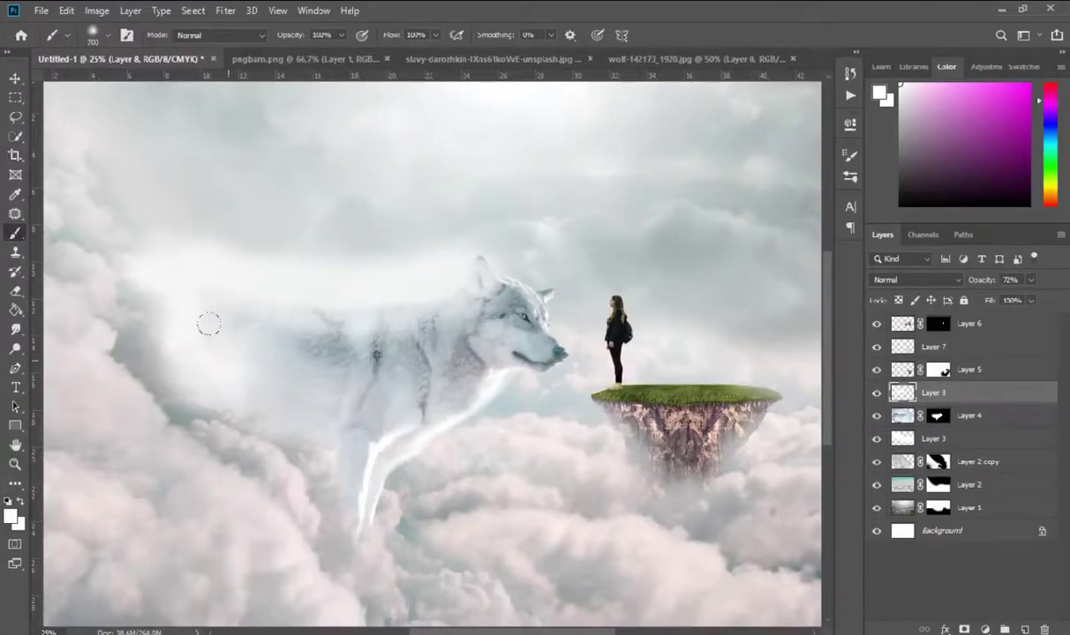
{"action": "mouse_move", "coordinate": [166, 275]}
{"action": "left_mouse_down"}
{"action": "mouse_move", "coordinate": [367, 369]}
{"action": "mouse_move", "coordinate": [328, 440]}
{"action": "mouse_move", "coordinate": [255, 449]}
{"action": "mouse_move", "coordinate": [278, 435]}
{"action": "mouse_move", "coordinate": [349, 428]}
{"action": "left_mouse_up"}
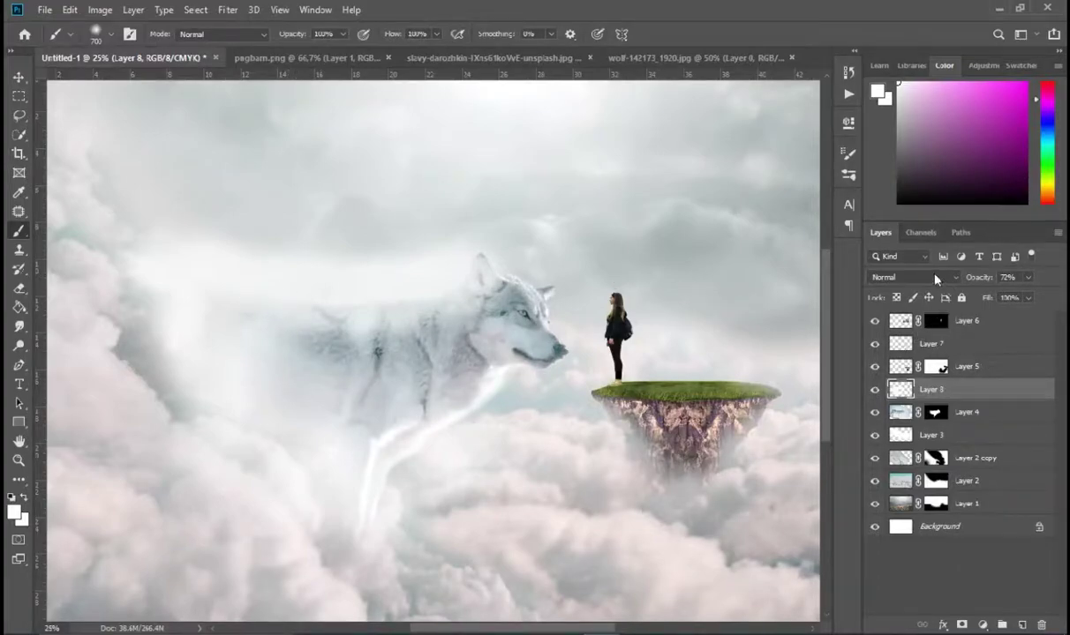
Blend the fog layer as Soft Light and erase its excess.
{"action": "left_click", "coordinate": [884, 282]}
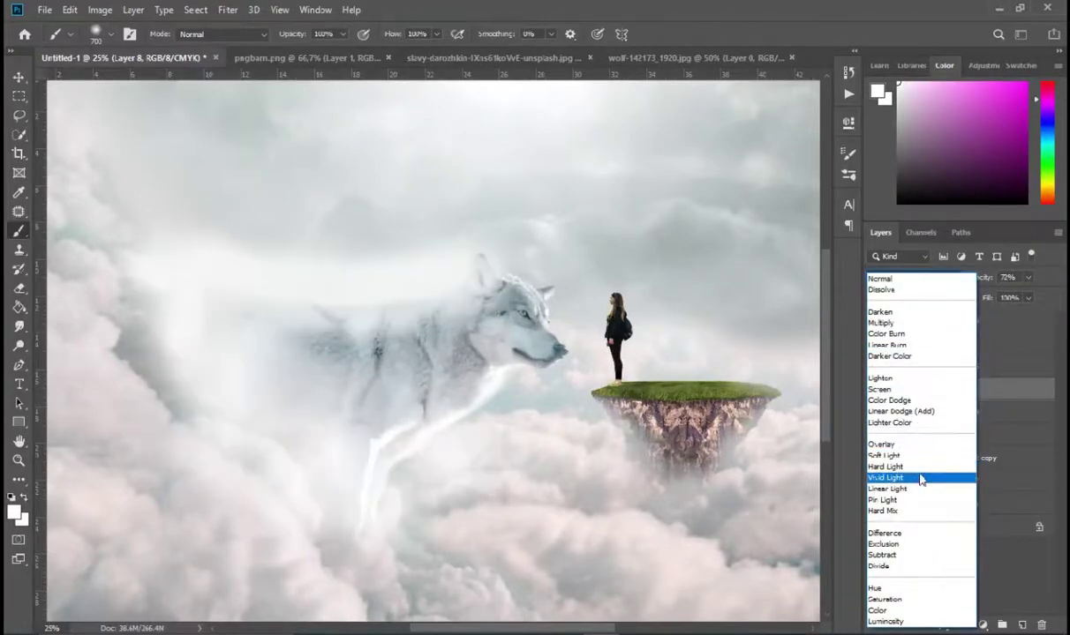
{"action": "left_click", "coordinate": [885, 456]}
{"action": "key", "text": "ctrl+minus"}
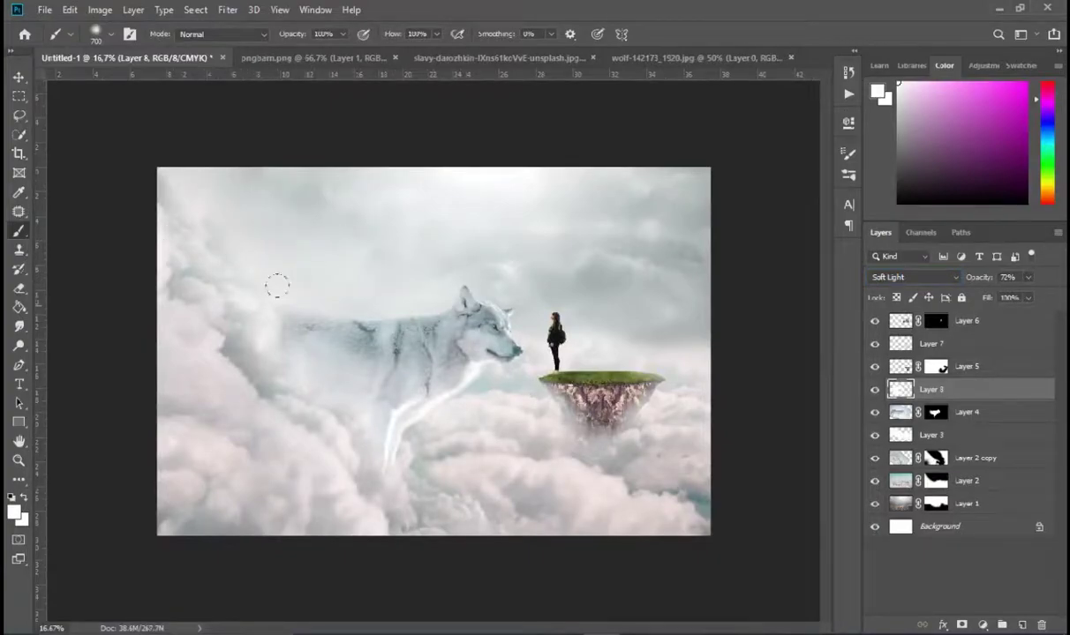
{"action": "left_click", "coordinate": [19, 286]}
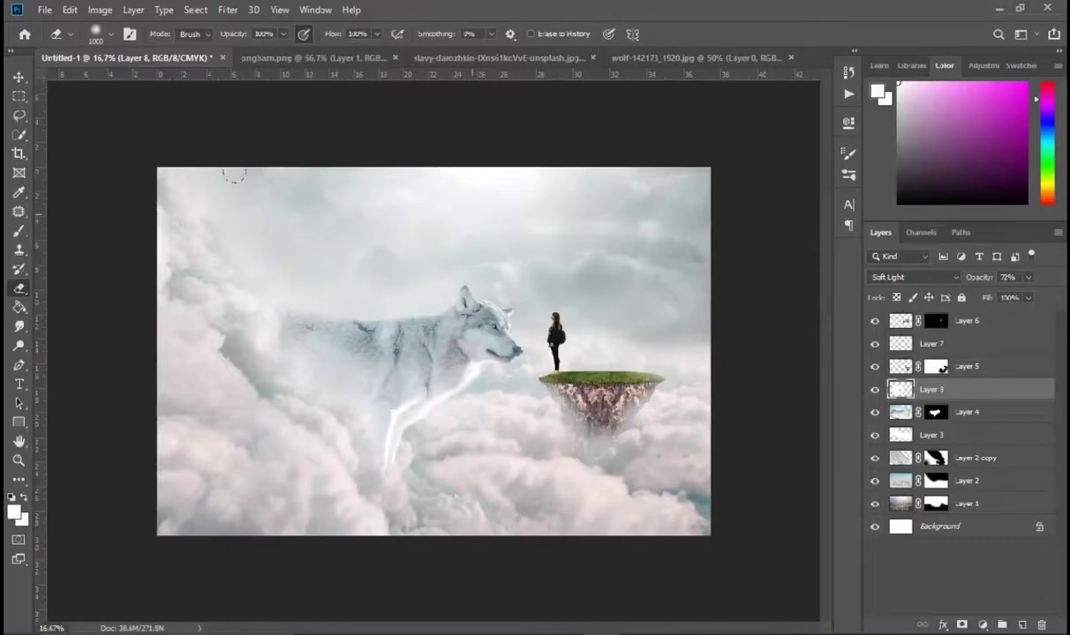
{"action": "left_click", "coordinate": [967, 366]}
Recolour the island with Hue/Saturation: hue +90, saturation about -65.
{"action": "key", "text": "ctrl+u"}
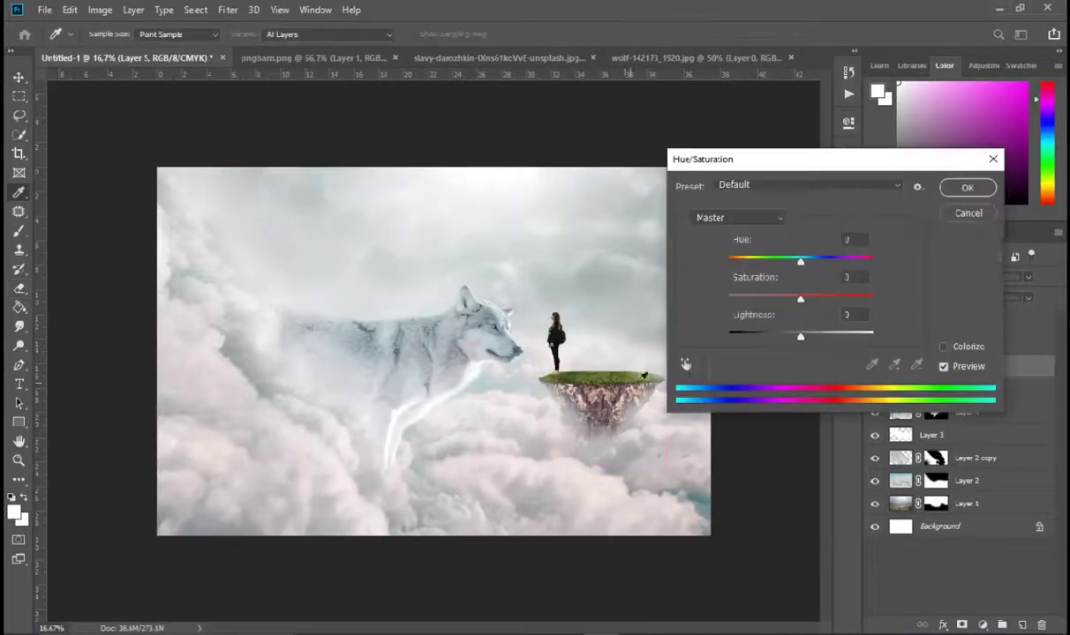
{"action": "left_click_drag", "start_coordinate": [773, 298], "coordinate": [756, 299]}
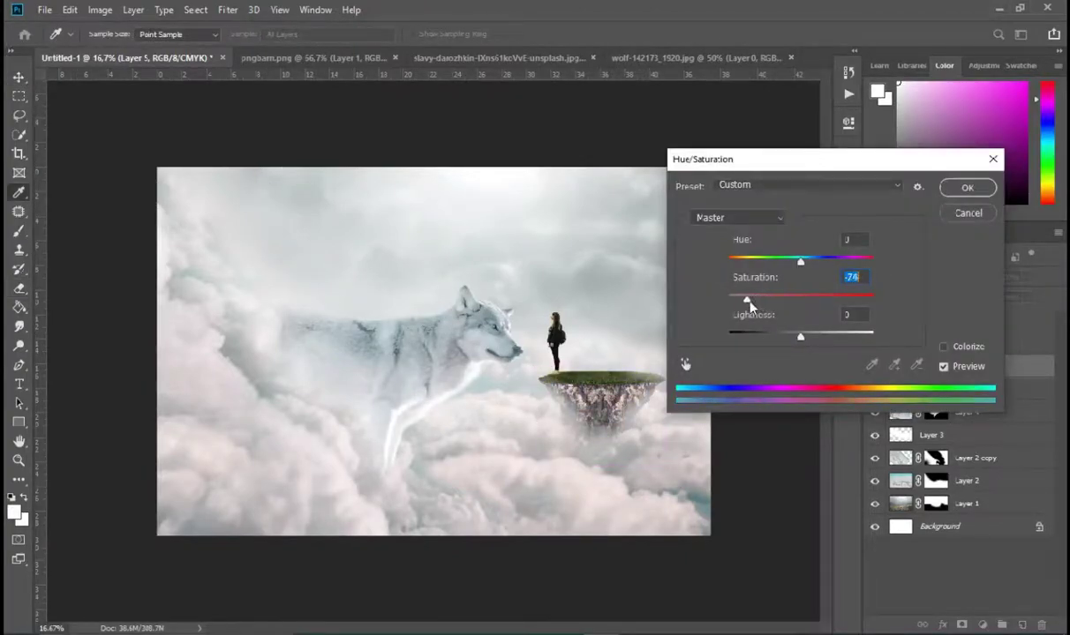
{"action": "left_click_drag", "start_coordinate": [800, 340], "coordinate": [822, 340]}
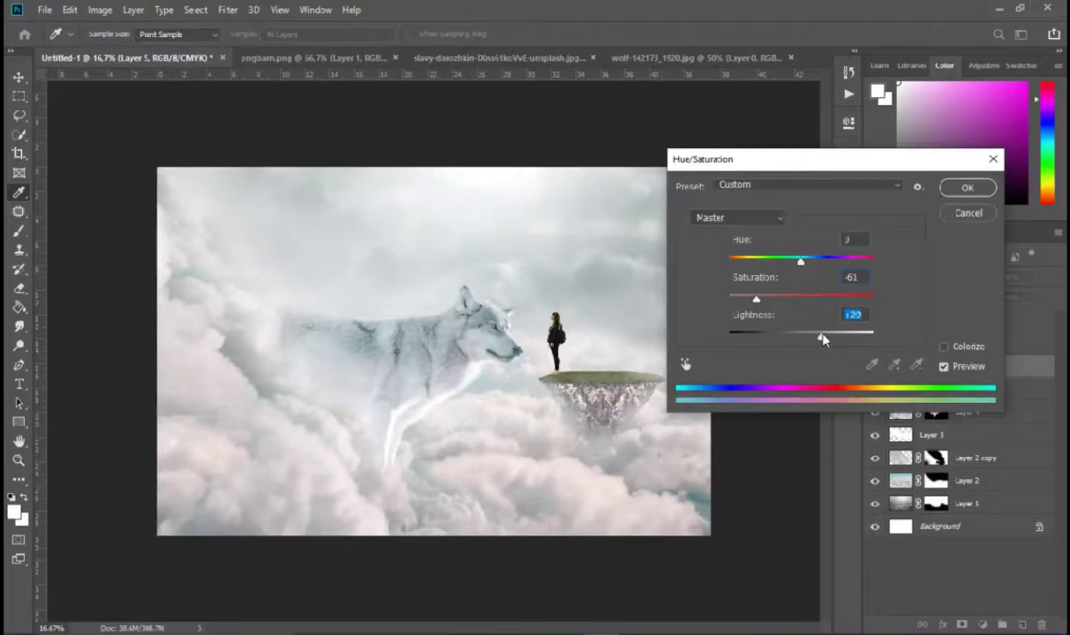
{"action": "left_click_drag", "start_coordinate": [799, 264], "coordinate": [850, 263]}
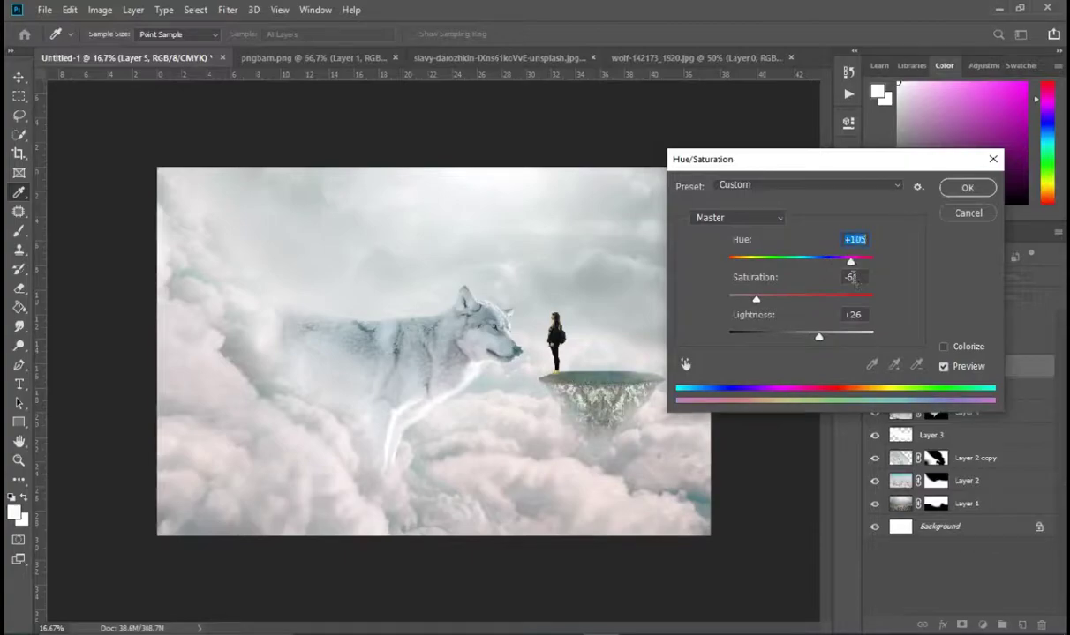
{"action": "left_click_drag", "start_coordinate": [755, 299], "coordinate": [749, 303]}
{"action": "left_click_drag", "start_coordinate": [820, 340], "coordinate": [839, 339]}
{"action": "key", "text": "Escape"}
{"action": "key", "text": "ctrl+u"}
{"action": "left_click_drag", "start_coordinate": [826, 268], "coordinate": [845, 263]}
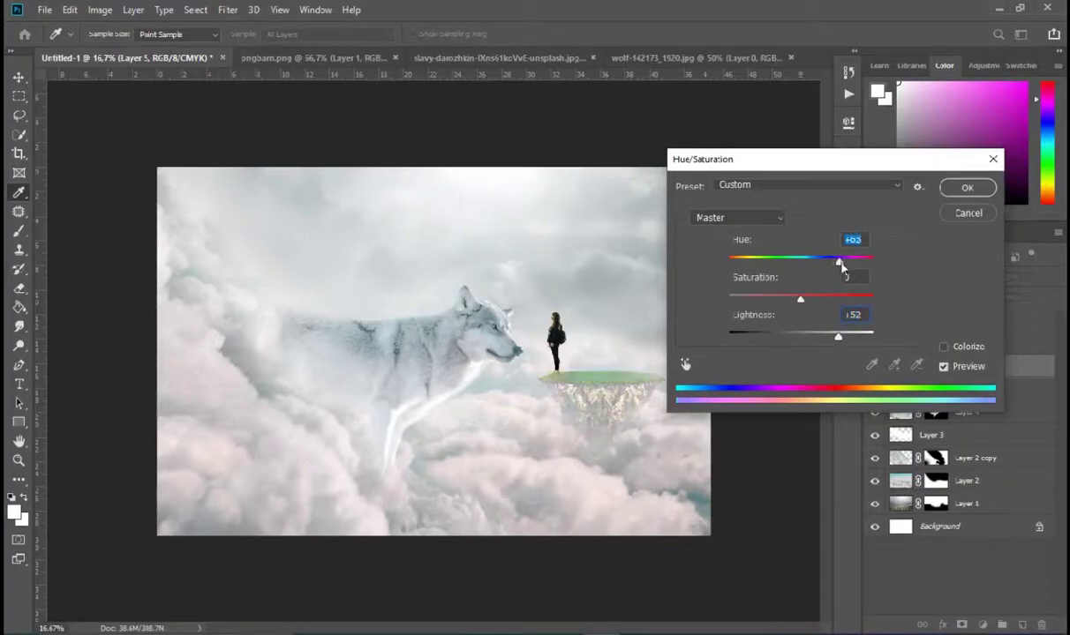
{"action": "left_click_drag", "start_coordinate": [800, 299], "coordinate": [755, 301]}
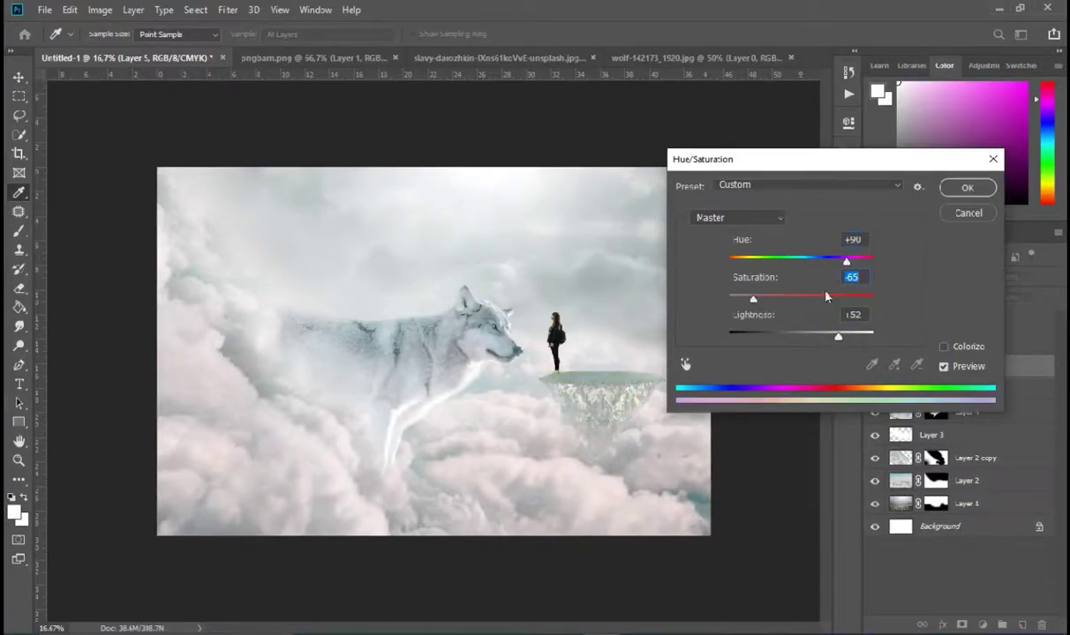
{"action": "left_click", "coordinate": [955, 193]}
Desaturate the girl's Layer 6 to -48 with Hue/Saturation.
{"action": "key", "text": "v"}
{"action": "key", "text": "ctrl+plus"}
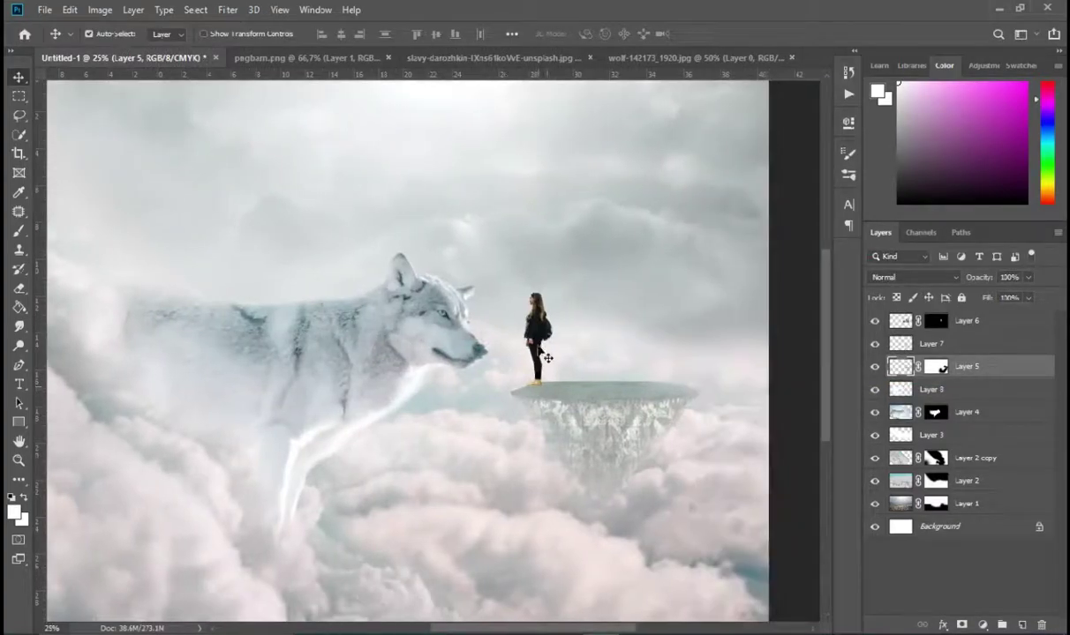
{"action": "key", "text": "alt+bracketright"}
{"action": "key", "text": "ctrl+u"}
{"action": "left_click_drag", "start_coordinate": [800, 297], "coordinate": [767, 301]}
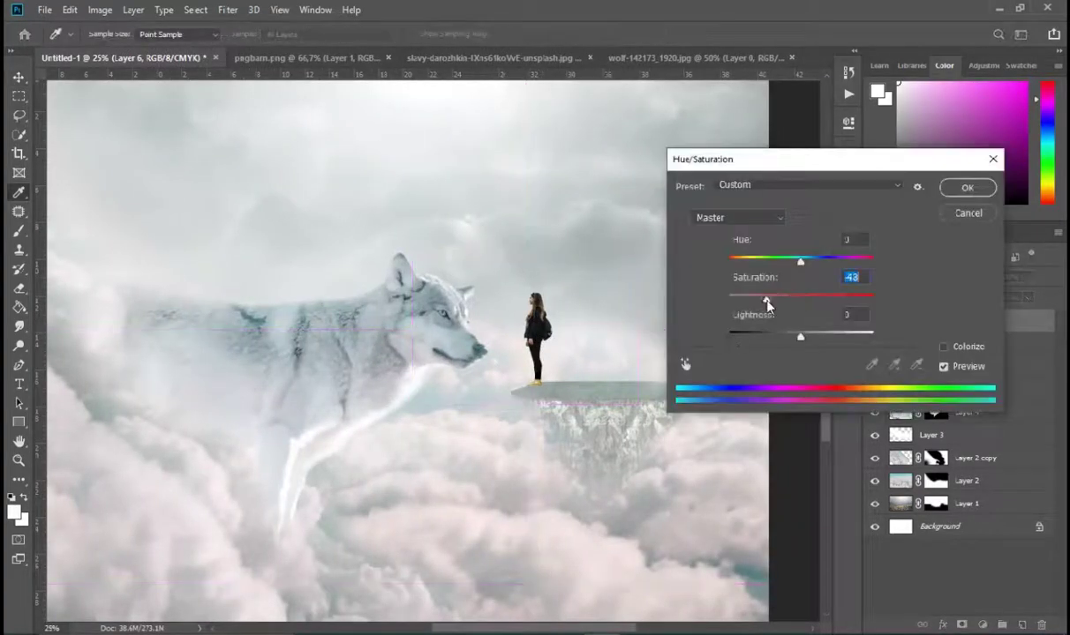
{"action": "left_click", "coordinate": [967, 187]}
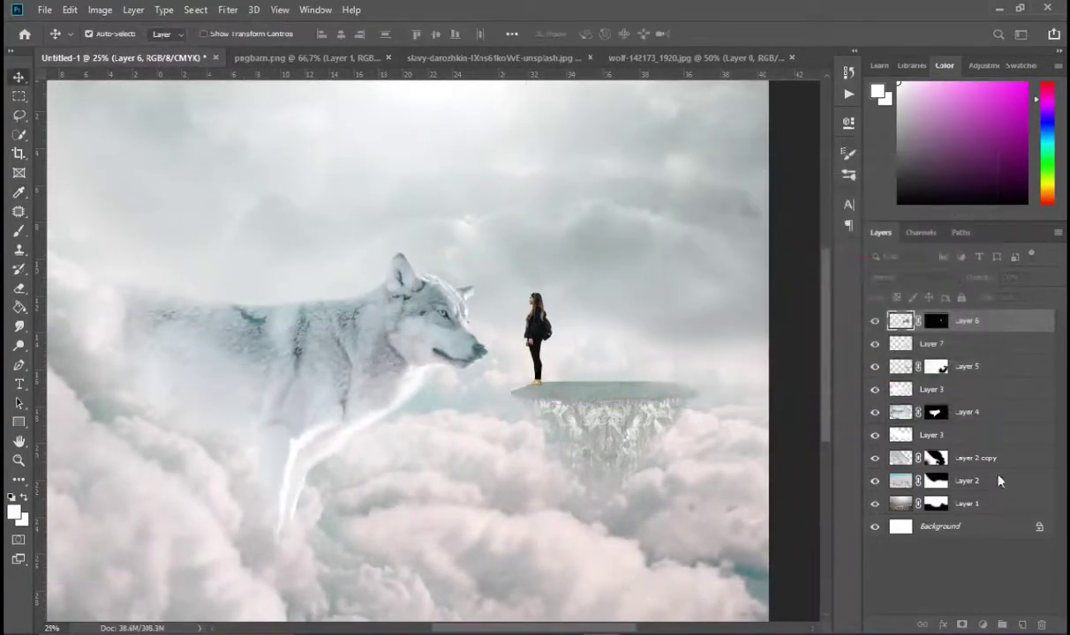
Add a clipped Color Balance layer shifting the girl's midtones to Cyan -16, Blue +23.
{"action": "left_click", "coordinate": [982, 625]}
{"action": "left_click", "coordinate": [1016, 506]}
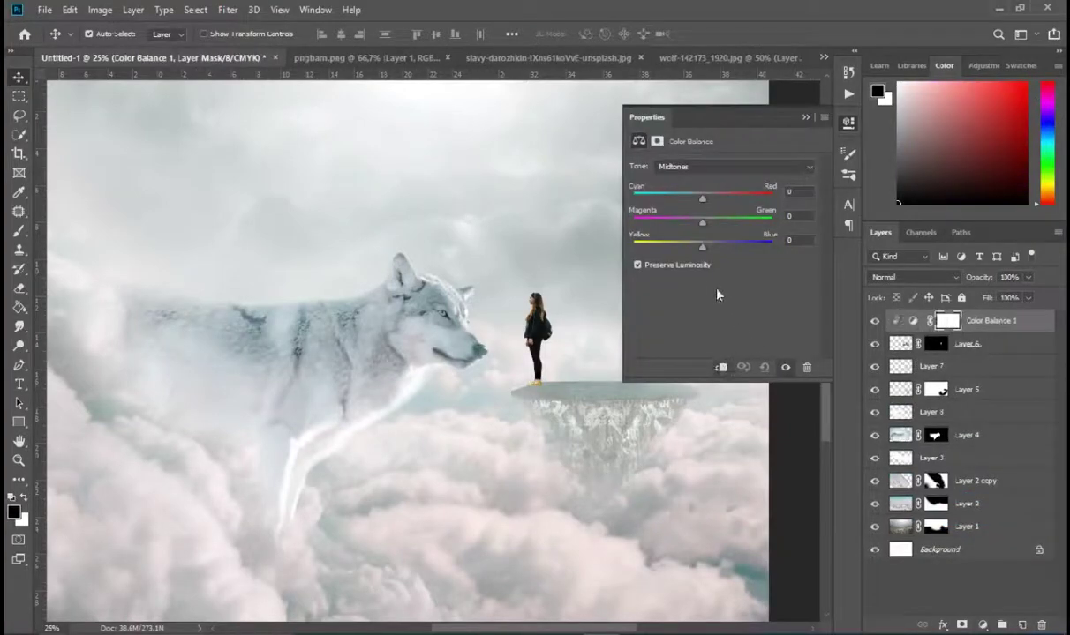
{"action": "key", "text": "ctrl+equal"}
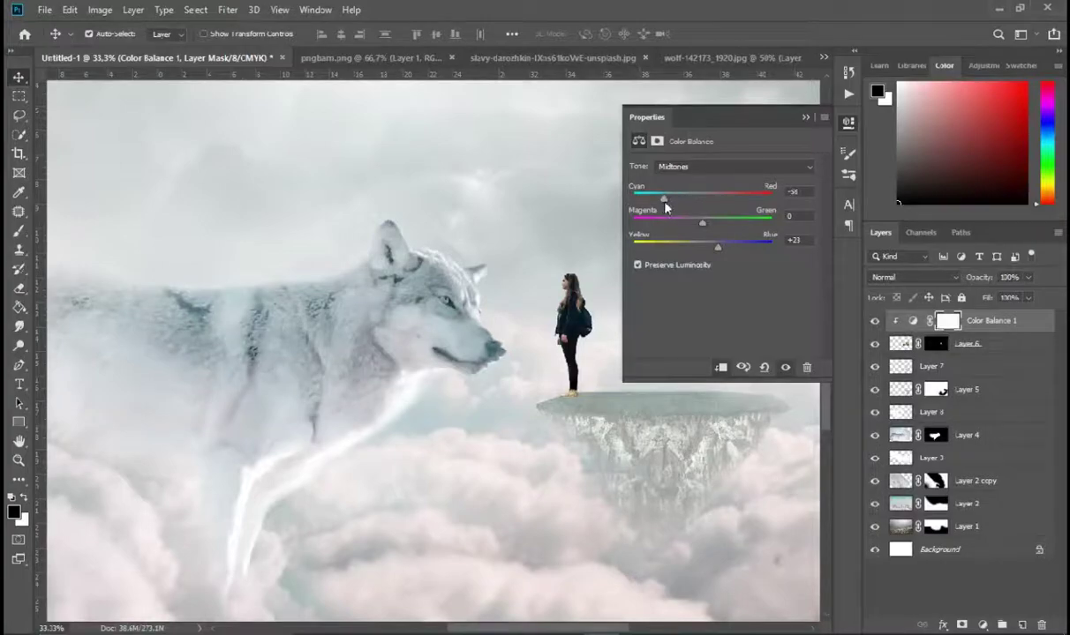
{"action": "left_click_drag", "start_coordinate": [718, 253], "coordinate": [697, 226]}
{"action": "left_click", "coordinate": [806, 117]}
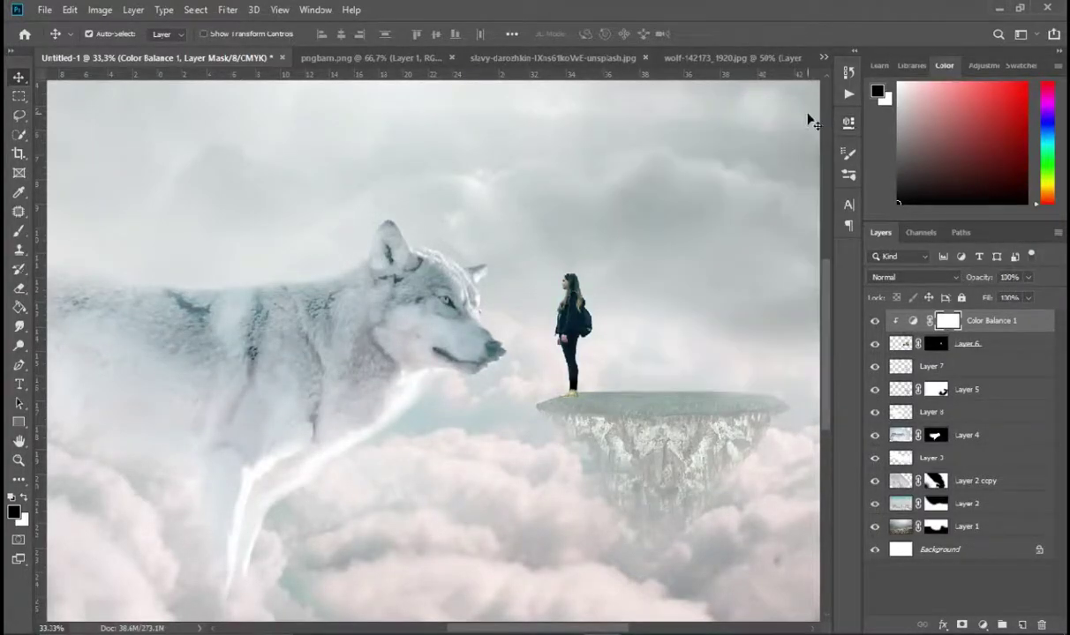
Paint a black shadow on the rock top on a new Soft Light layer.
{"action": "left_click", "coordinate": [1022, 624]}
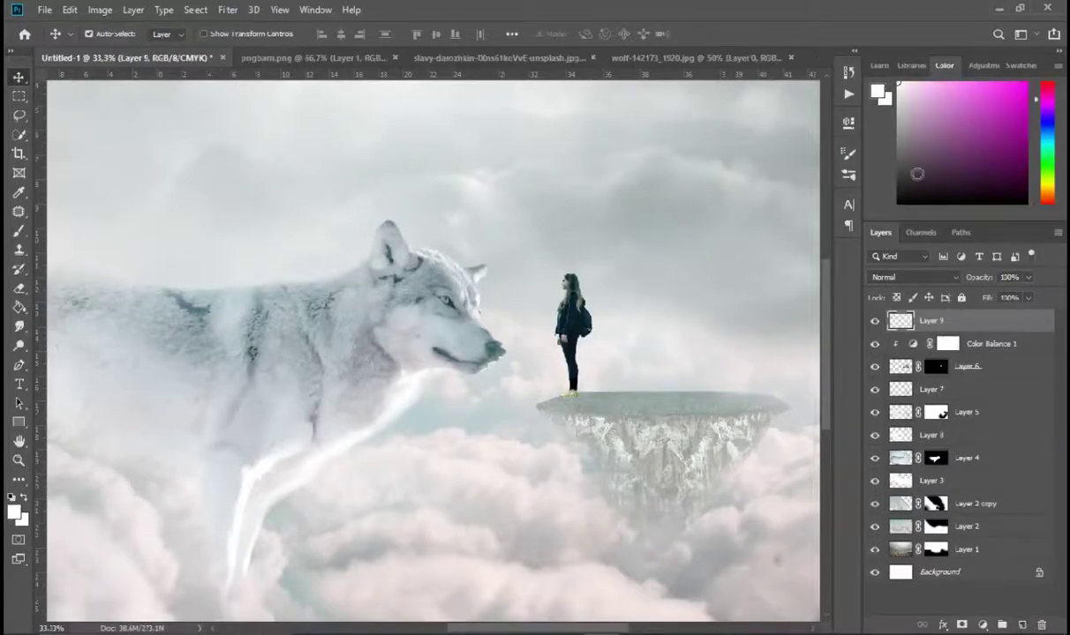
{"action": "key", "text": "b"}
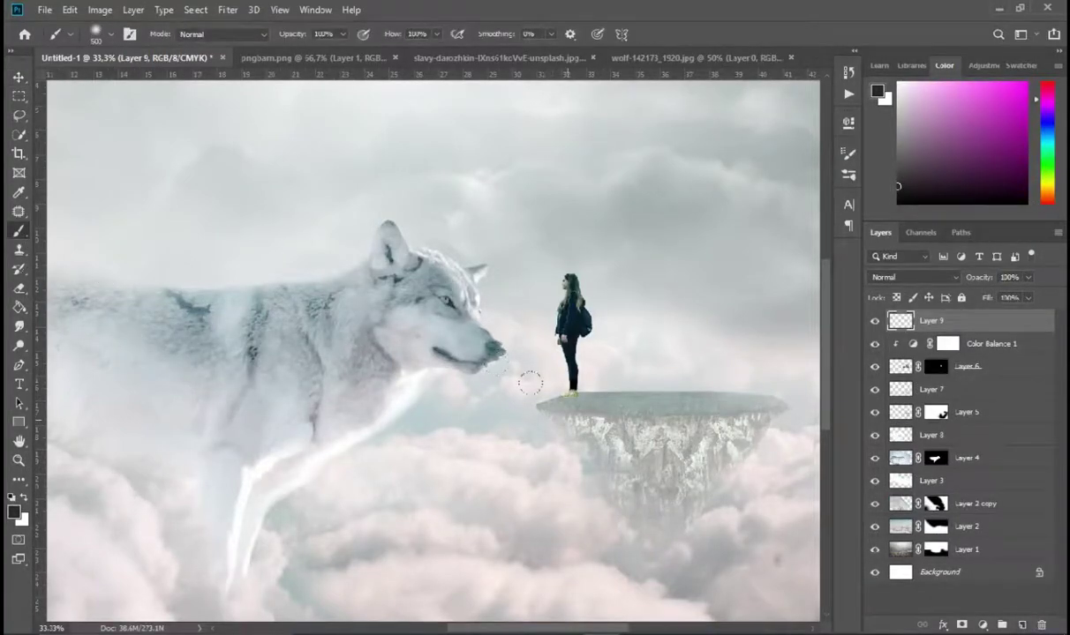
{"action": "left_click_drag", "start_coordinate": [565, 402], "coordinate": [633, 401]}
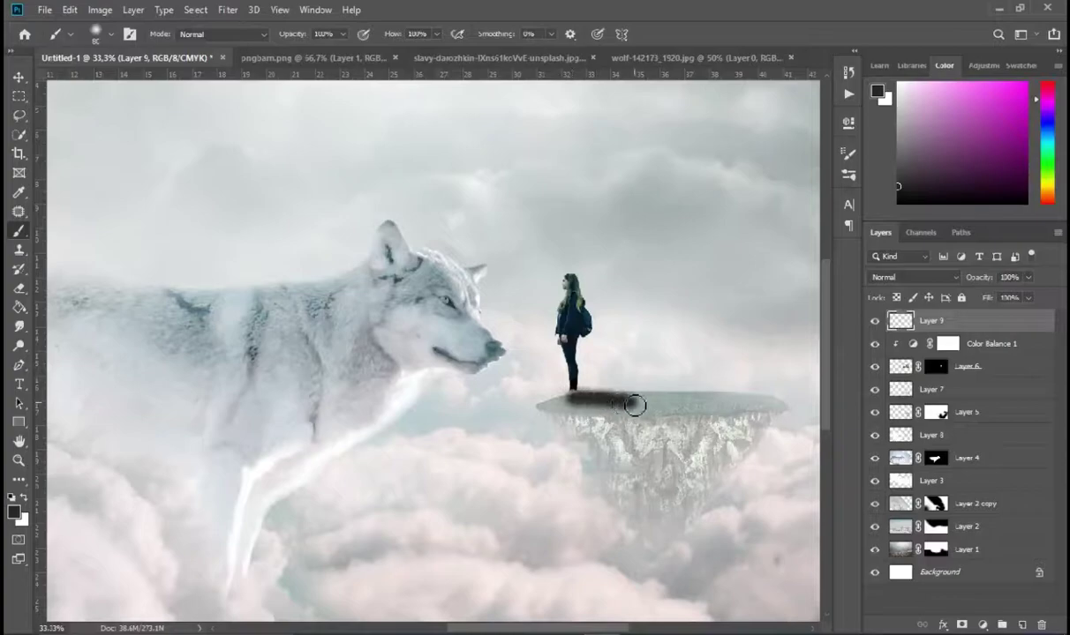
{"action": "key", "text": "ctrl+z"}
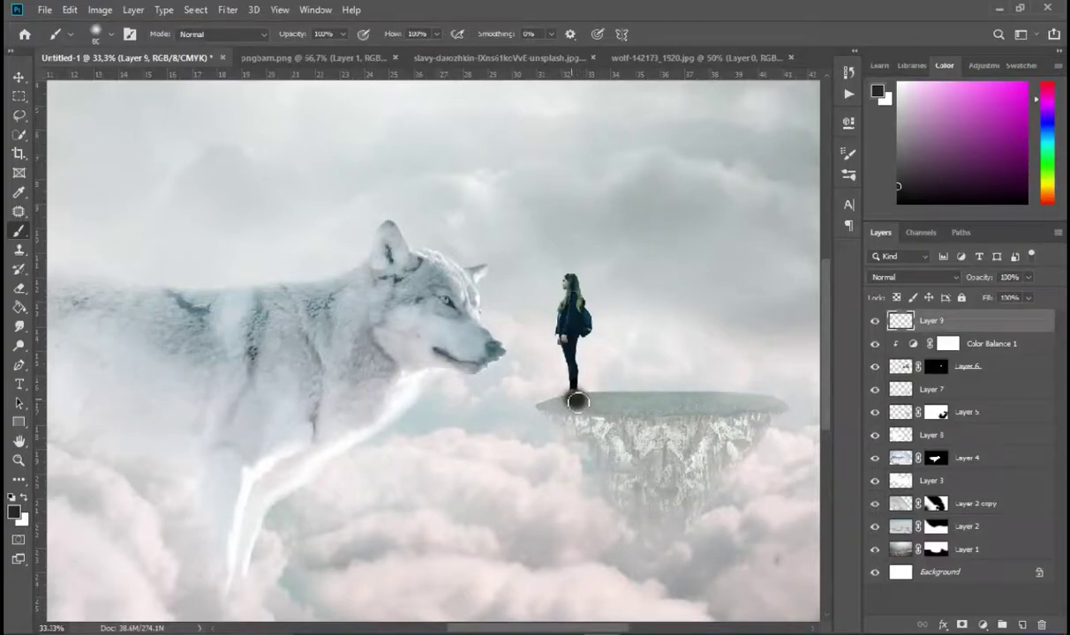
{"action": "left_click", "coordinate": [909, 277]}
{"action": "left_click", "coordinate": [915, 443]}
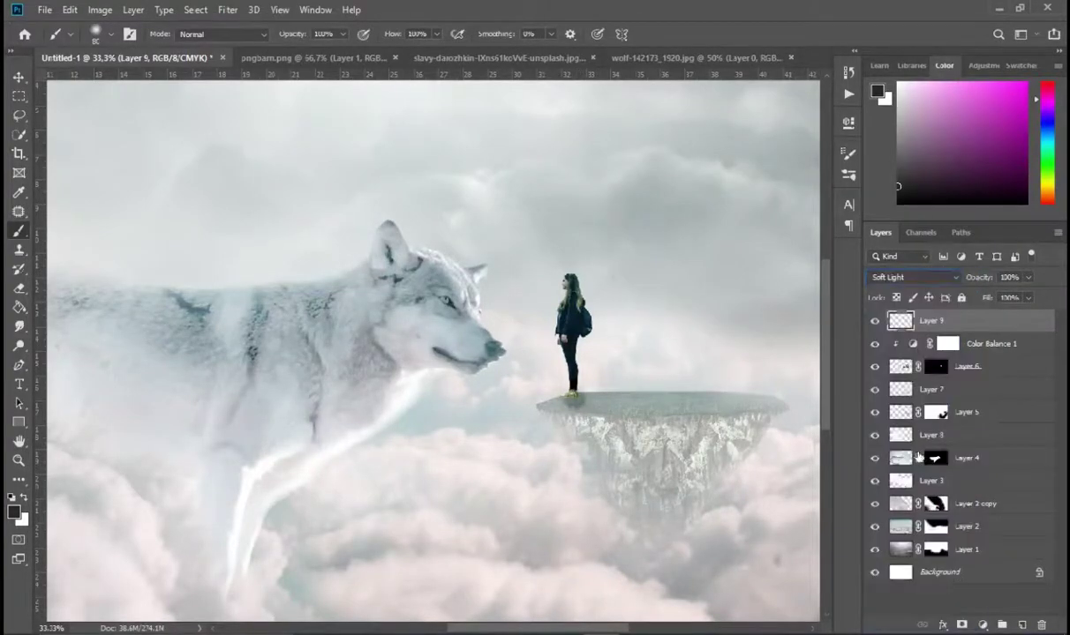
Tilt, shift left and widen the shadow beneath the girl's feet.
{"action": "key", "text": "ctrl+minus"}
{"action": "key", "text": "ctrl+t"}
{"action": "left_click_drag", "start_coordinate": [617, 388], "coordinate": [692, 397]}
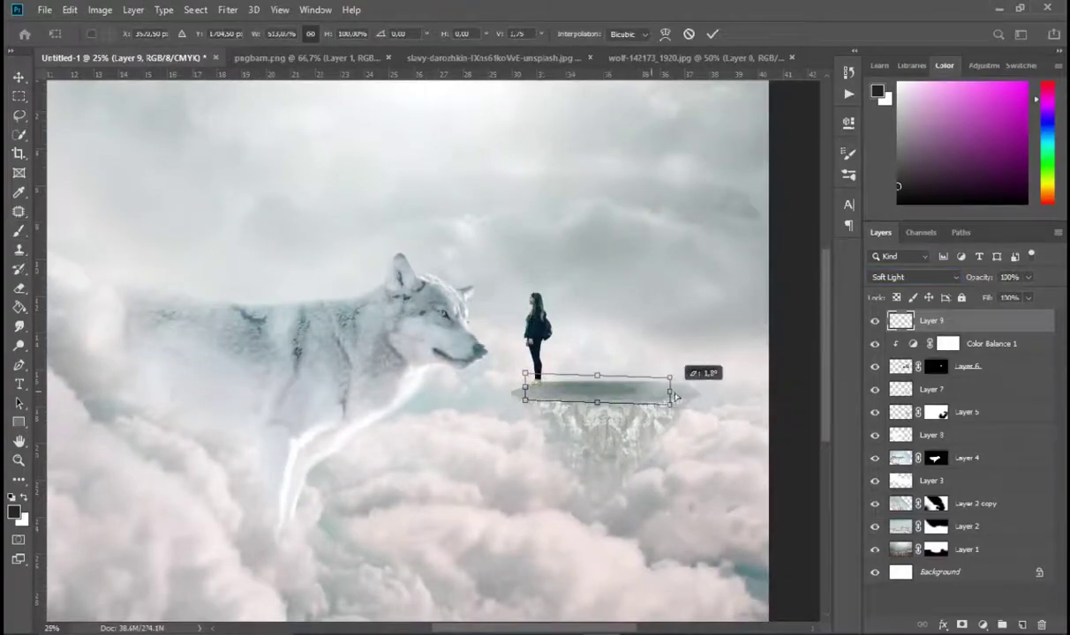
{"action": "left_click_drag", "start_coordinate": [609, 394], "coordinate": [583, 395]}
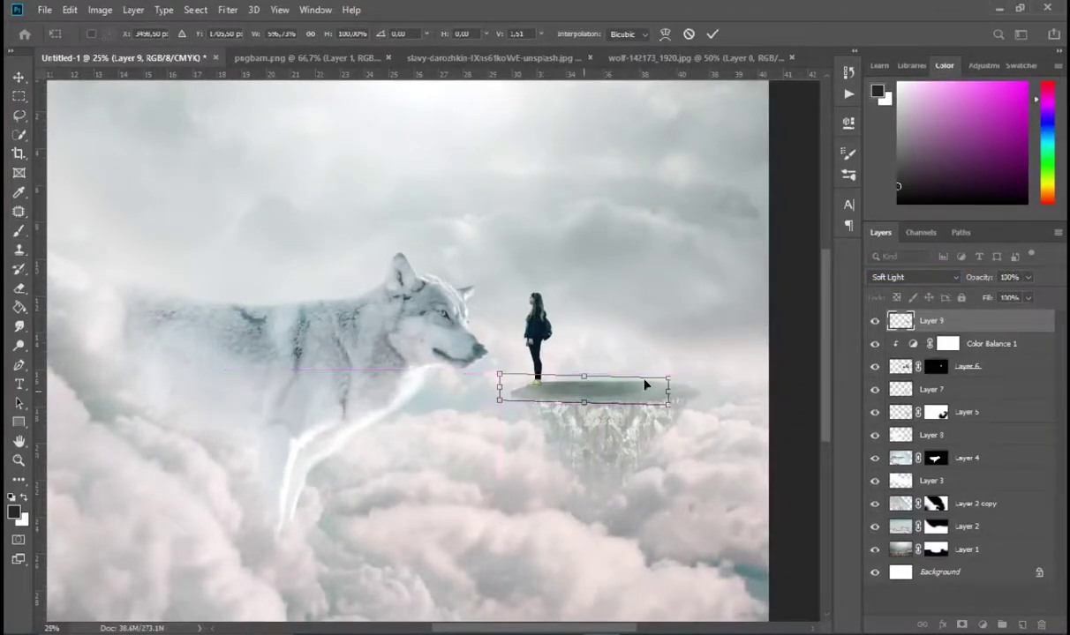
{"action": "left_click_drag", "start_coordinate": [672, 402], "coordinate": [678, 393]}
{"action": "key", "text": "ctrl+minus"}
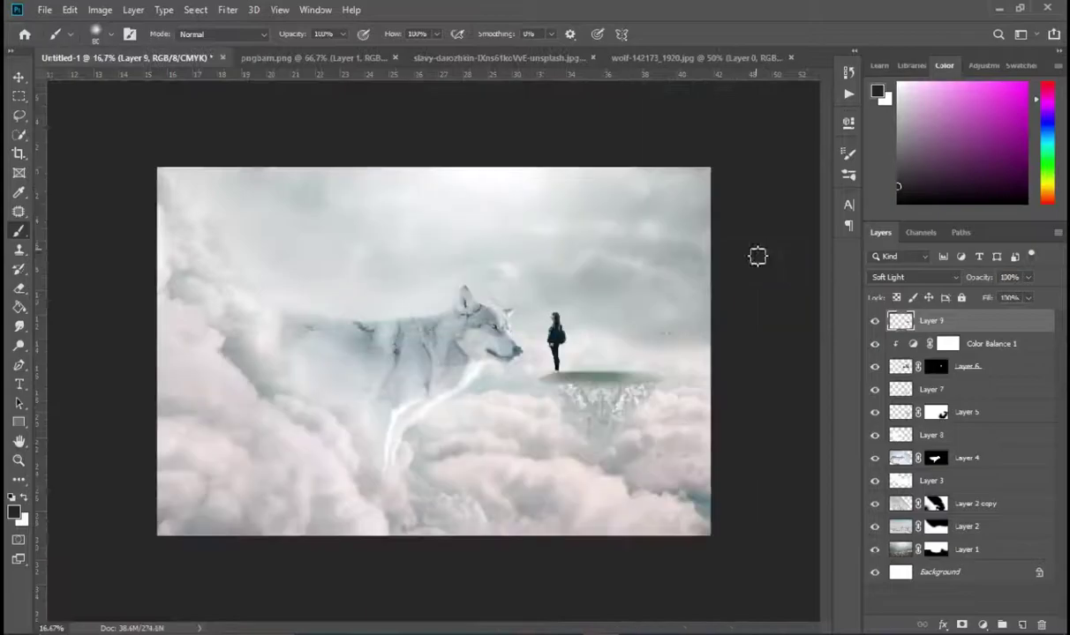
{"action": "left_click", "coordinate": [1022, 625]}
Paint white light in the upper sky between wolf and girl with a 700 px brush.
{"action": "key", "text": "bracketright"}
{"action": "key", "text": "bracketright"}
{"action": "key", "text": "bracketright"}
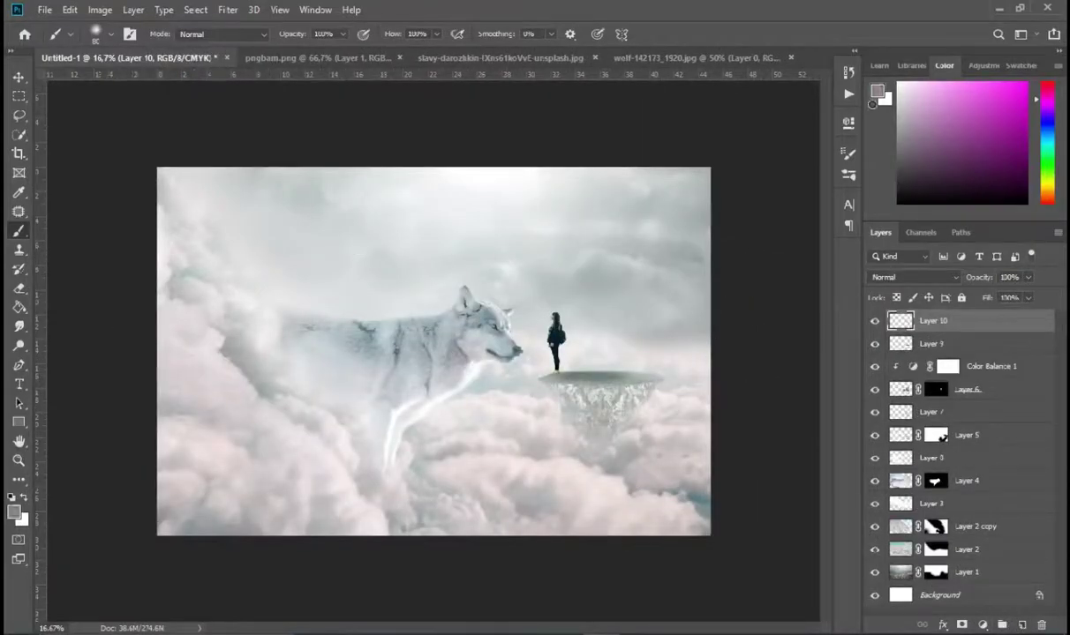
{"action": "key", "text": "x"}
{"action": "key", "text": "bracketright"}
{"action": "key", "text": "bracketright"}
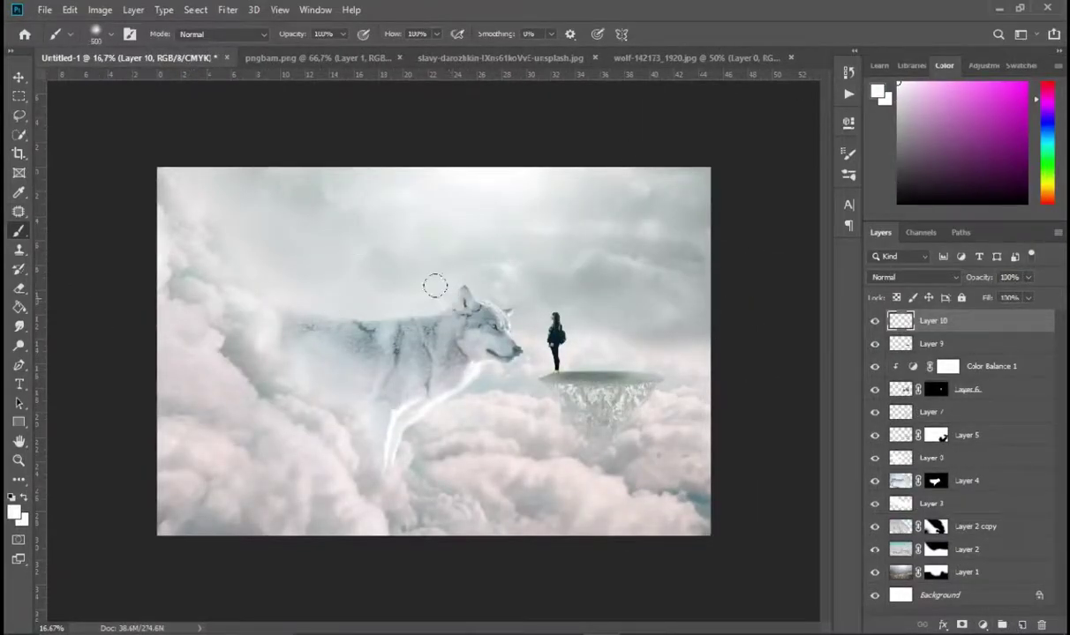
{"action": "left_click_drag", "start_coordinate": [435, 128], "coordinate": [415, 119]}
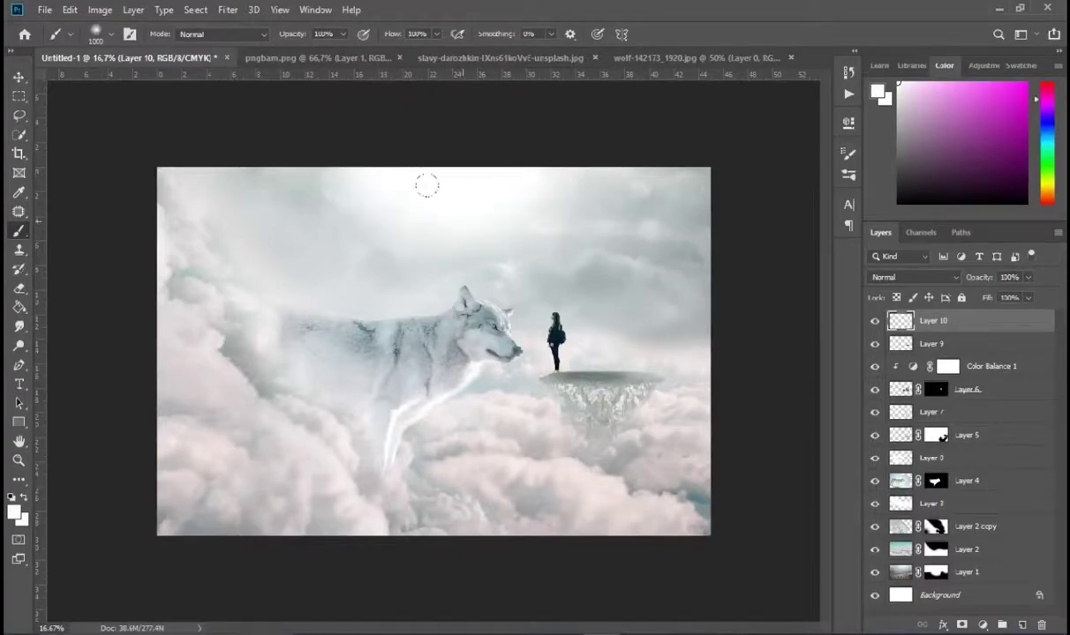
{"action": "key", "text": "bracketleft"}
{"action": "key", "text": "bracketleft"}
{"action": "key", "text": "bracketleft"}
{"action": "left_click_drag", "start_coordinate": [415, 182], "coordinate": [520, 283]}
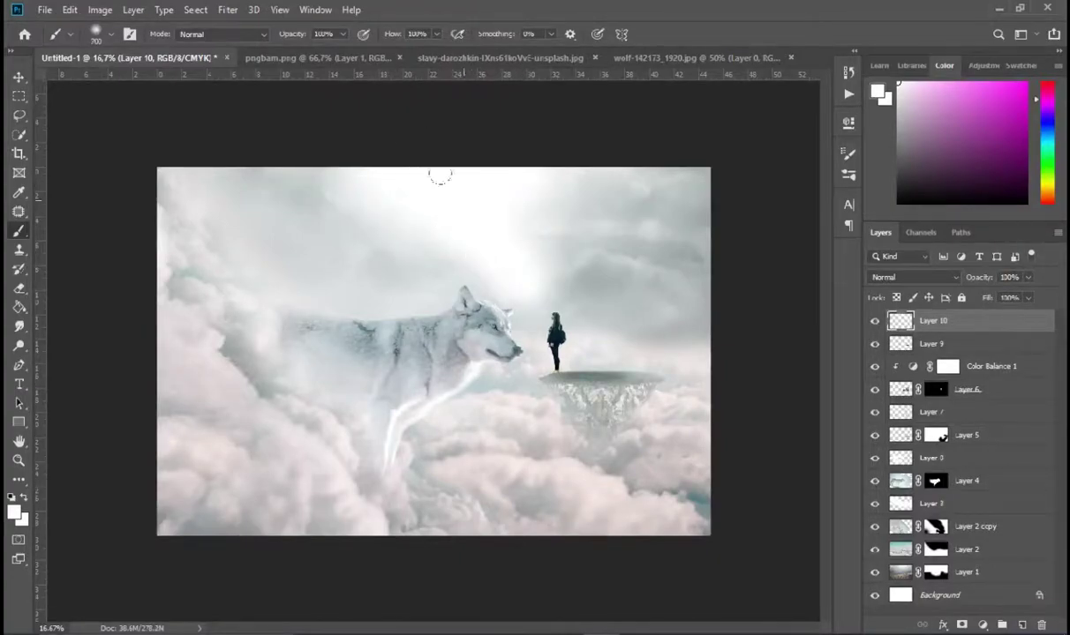
{"action": "mouse_move", "coordinate": [440, 176]}
{"action": "left_mouse_down"}
{"action": "mouse_move", "coordinate": [505, 298]}
{"action": "mouse_move", "coordinate": [487, 247]}
{"action": "mouse_move", "coordinate": [503, 281]}
{"action": "mouse_move", "coordinate": [468, 258]}
{"action": "left_mouse_up"}
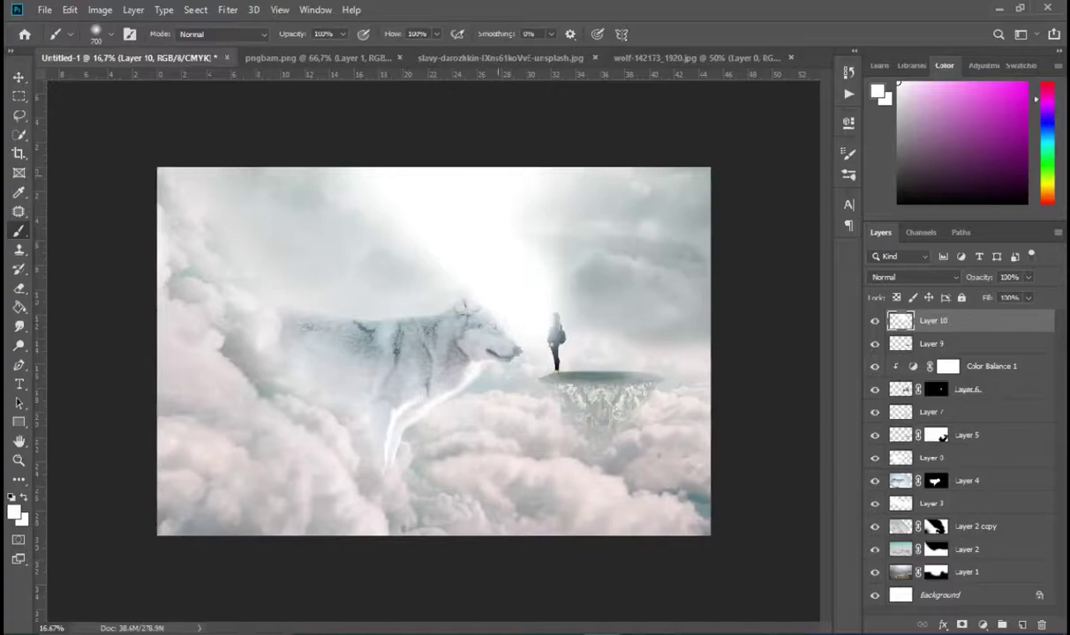
{"action": "left_click_drag", "start_coordinate": [327, 172], "coordinate": [353, 181]}
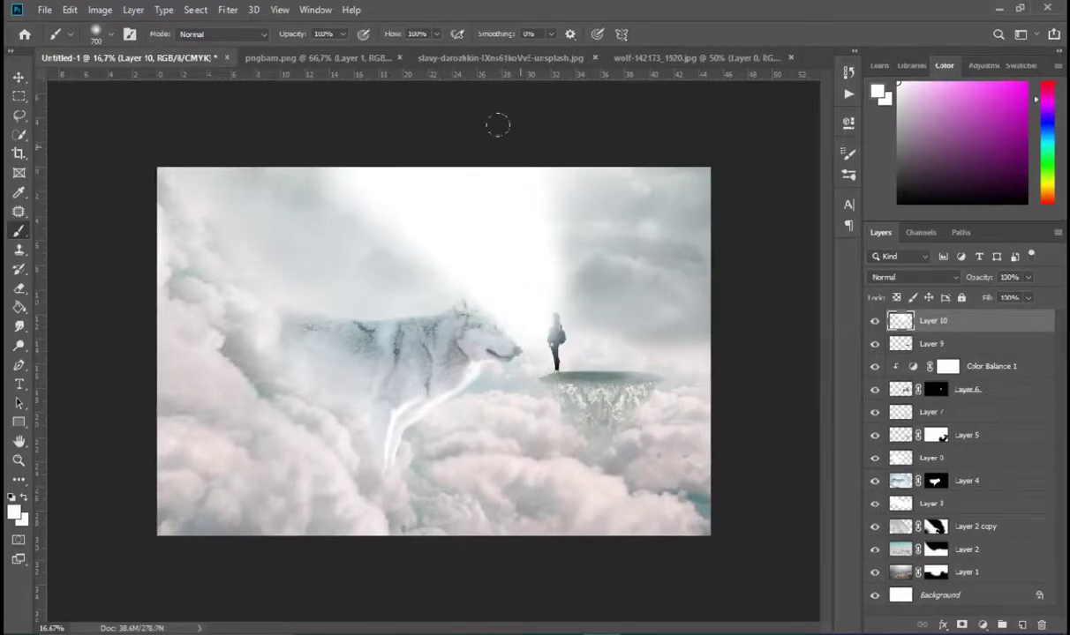
Blend Layer 10's light as Soft Light, stretch it toward the bottom right, and erase edges.
{"action": "left_click", "coordinate": [913, 277]}
{"action": "left_click", "coordinate": [909, 454]}
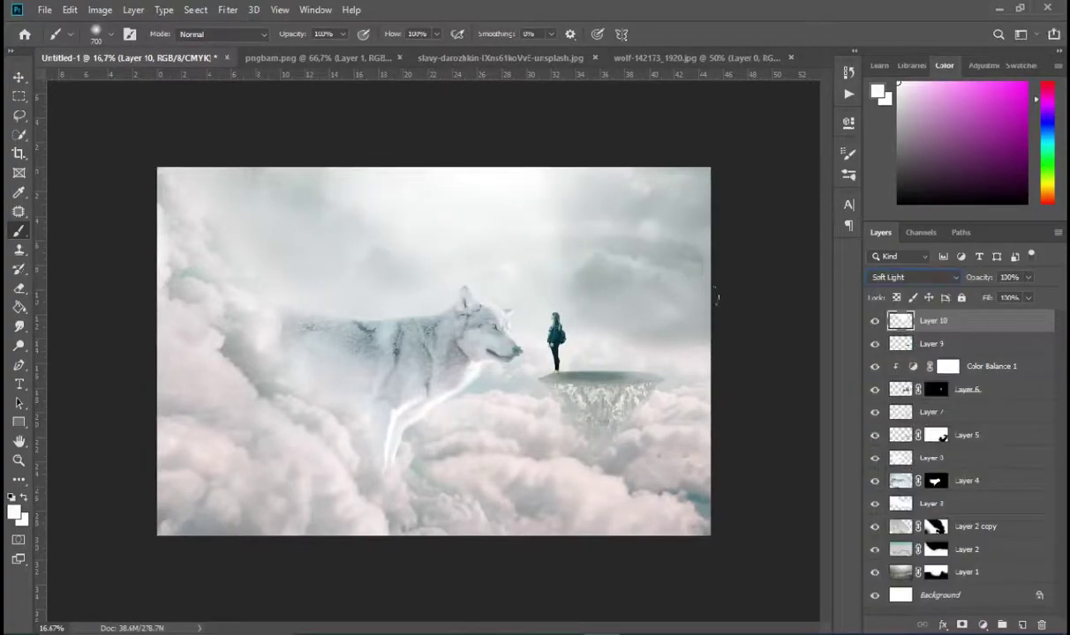
{"action": "key", "text": "ctrl+t"}
{"action": "left_click_drag", "start_coordinate": [603, 394], "coordinate": [644, 442]}
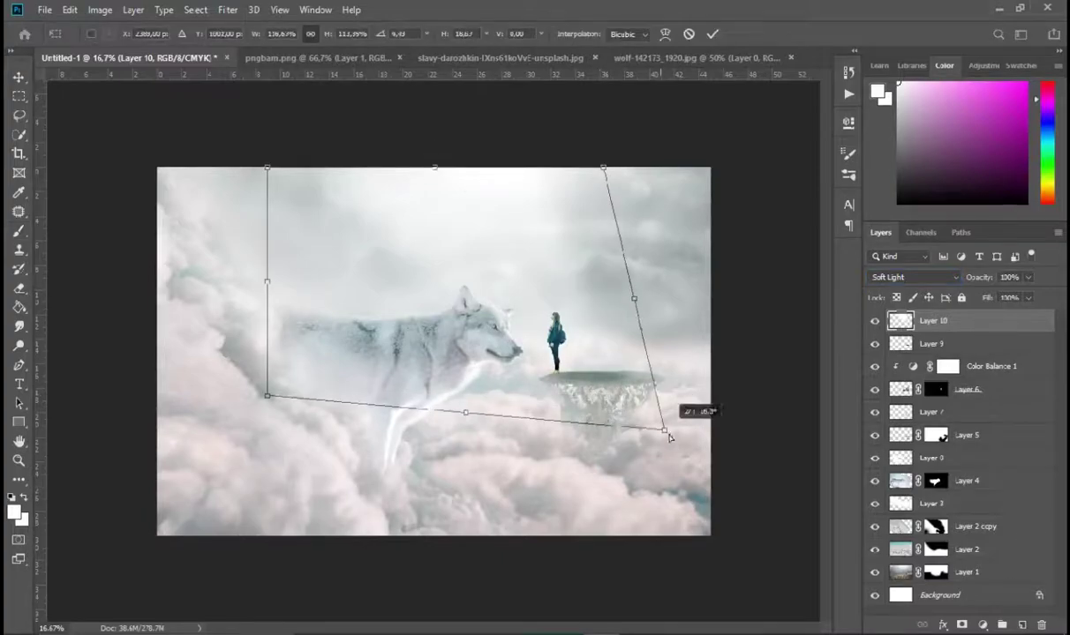
{"action": "key", "text": "Return"}
{"action": "key", "text": "e"}
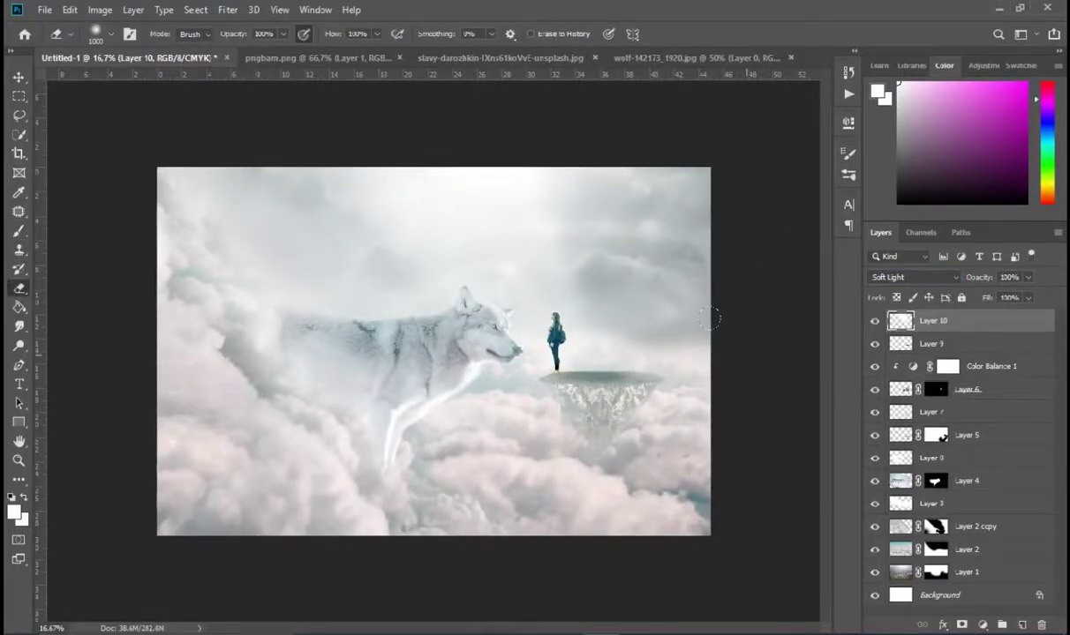
{"action": "left_click", "coordinate": [920, 276]}
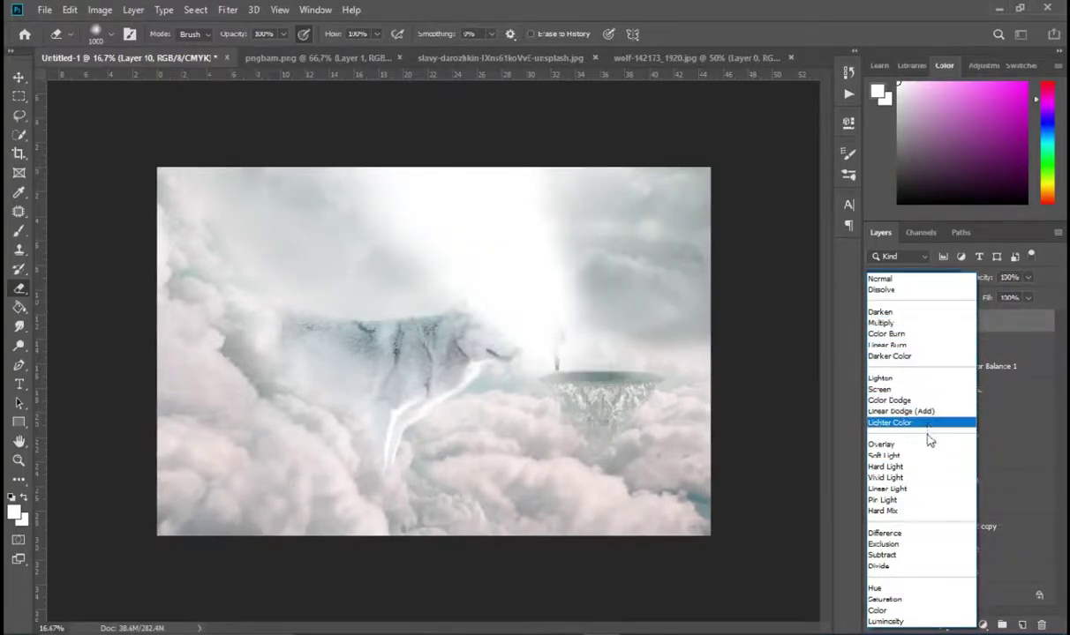
{"action": "left_click", "coordinate": [891, 455]}
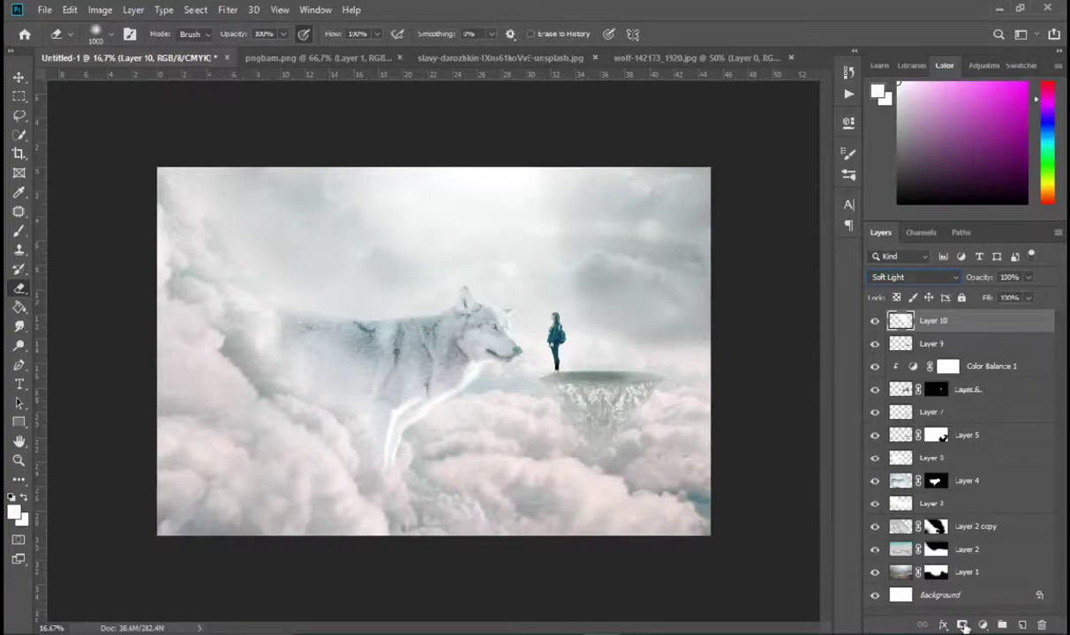
Mask the light layer and add a Color Balance adjustment with midtones Cyan -12, Blue +23.
{"action": "left_click", "coordinate": [963, 624]}
{"action": "left_click", "coordinate": [982, 625]}
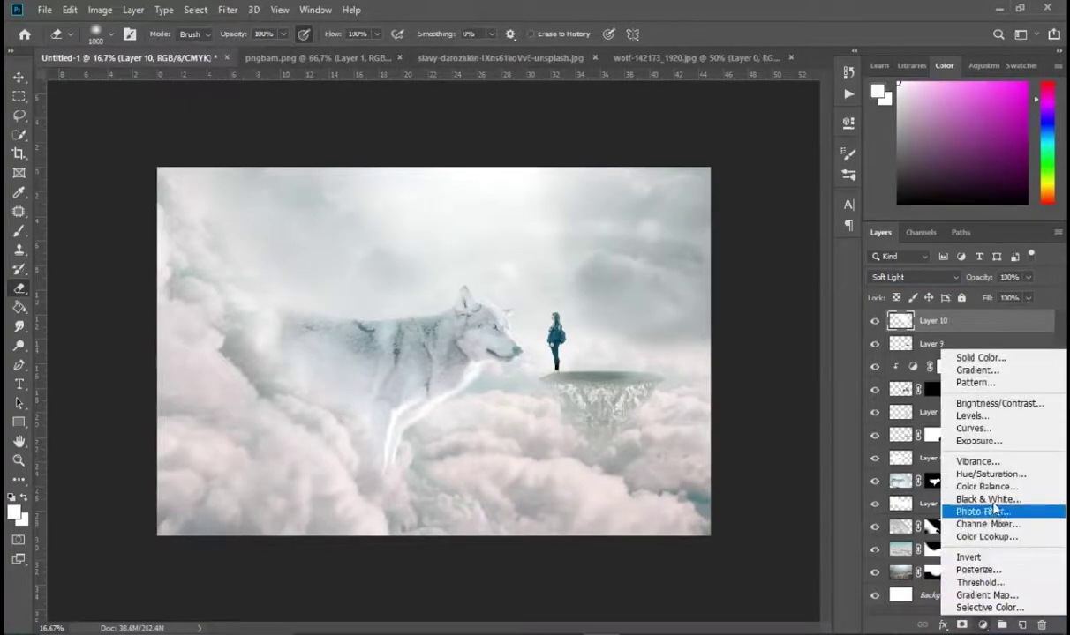
{"action": "left_click", "coordinate": [927, 476]}
{"action": "left_click_drag", "start_coordinate": [703, 247], "coordinate": [721, 248]}
{"action": "left_click_drag", "start_coordinate": [702, 200], "coordinate": [689, 202]}
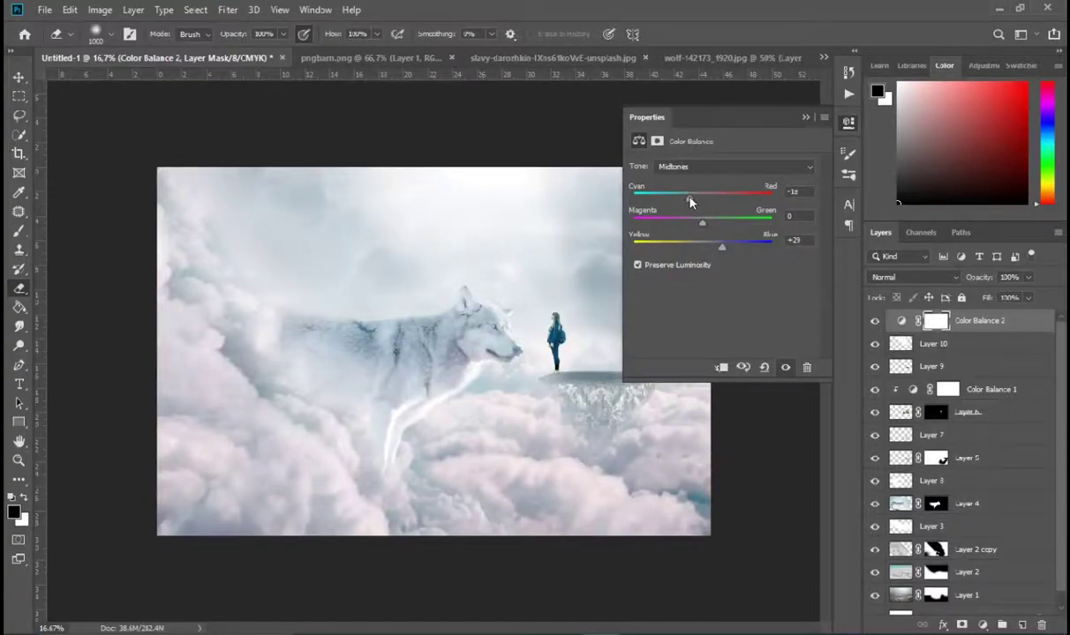
{"action": "left_click", "coordinate": [805, 119]}
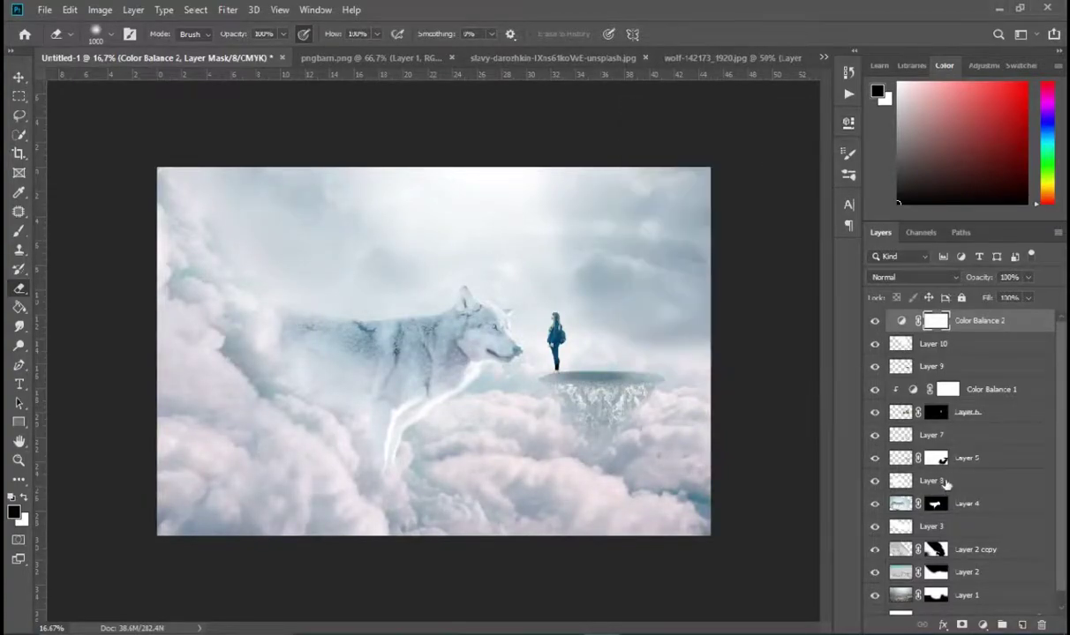
Add a Levels adjustment with midtones 0.97 and the white point lowered to 246.
{"action": "left_click", "coordinate": [981, 625]}
{"action": "left_click", "coordinate": [917, 420]}
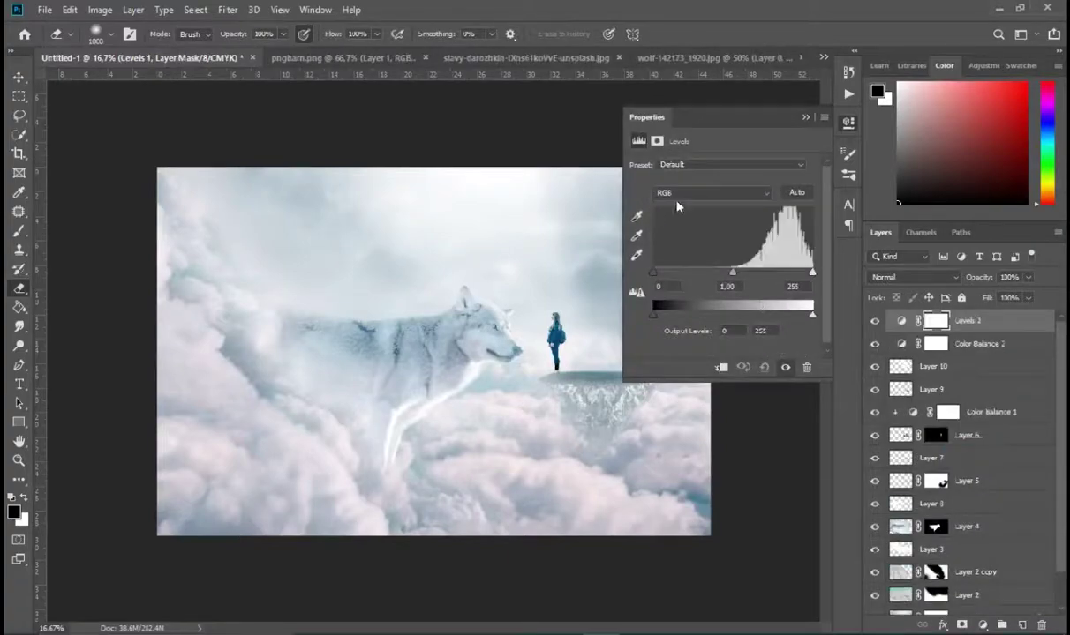
{"action": "left_click_drag", "start_coordinate": [732, 273], "coordinate": [745, 278]}
{"action": "left_click_drag", "start_coordinate": [811, 274], "coordinate": [740, 278]}
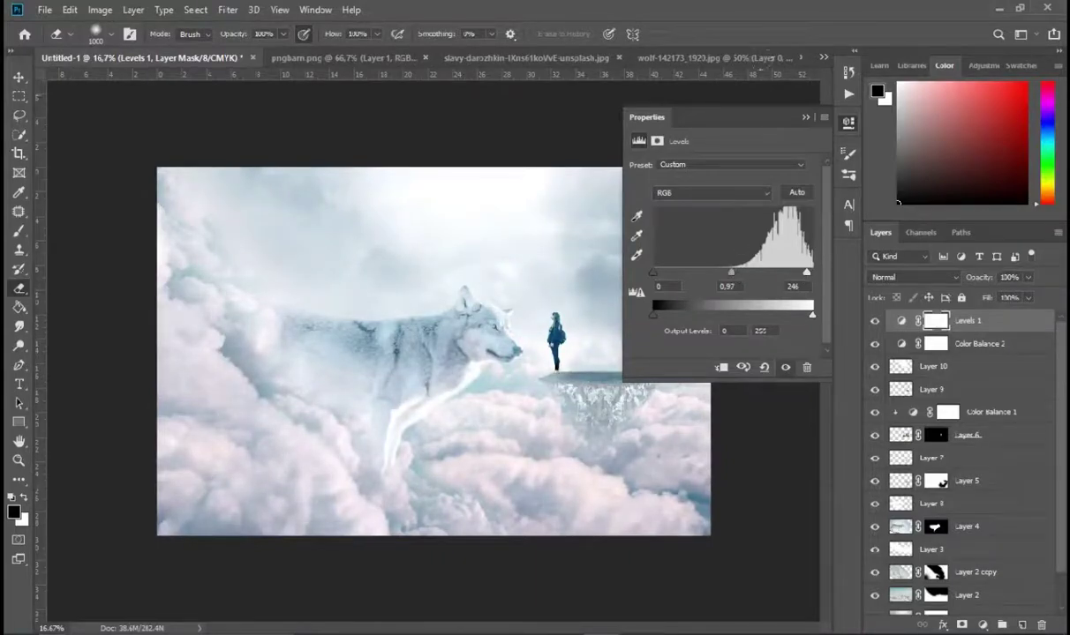
{"action": "left_click", "coordinate": [848, 122]}
Switch to the Brush with white as the painting colour and select the Layer 2 copy layer.
{"action": "key", "text": "b"}
{"action": "key", "text": "x"}
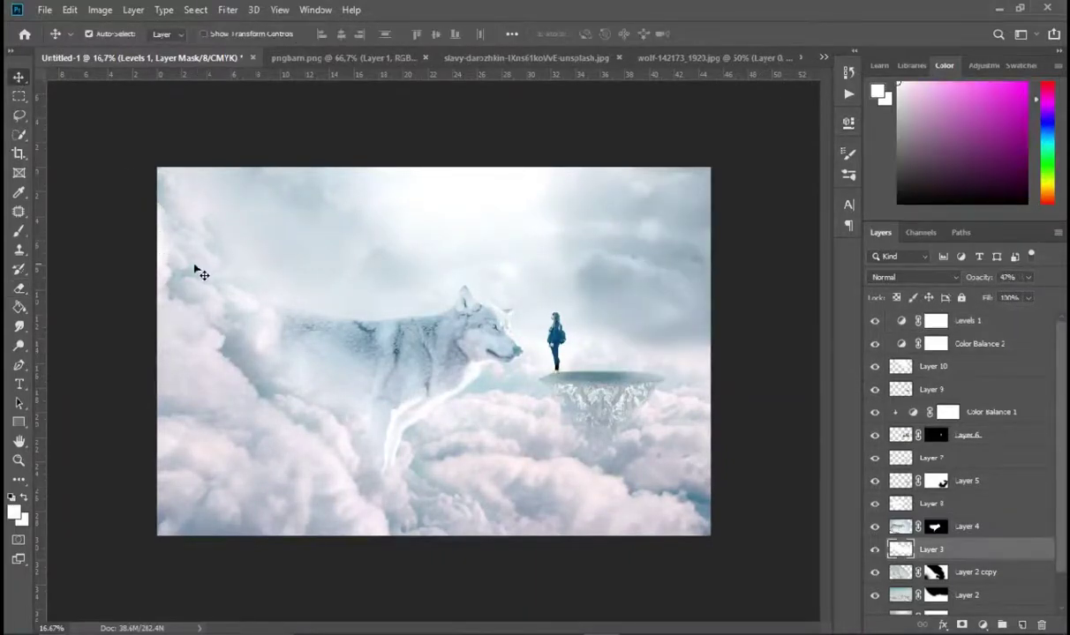
{"action": "left_click", "coordinate": [931, 549]}
{"action": "left_click", "coordinate": [898, 578]}
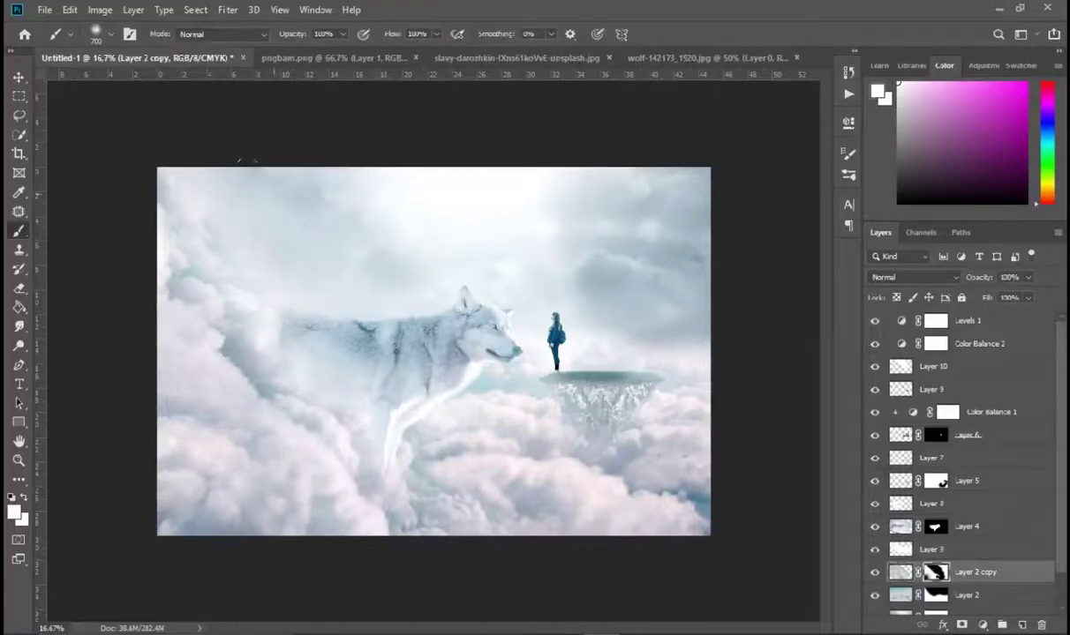